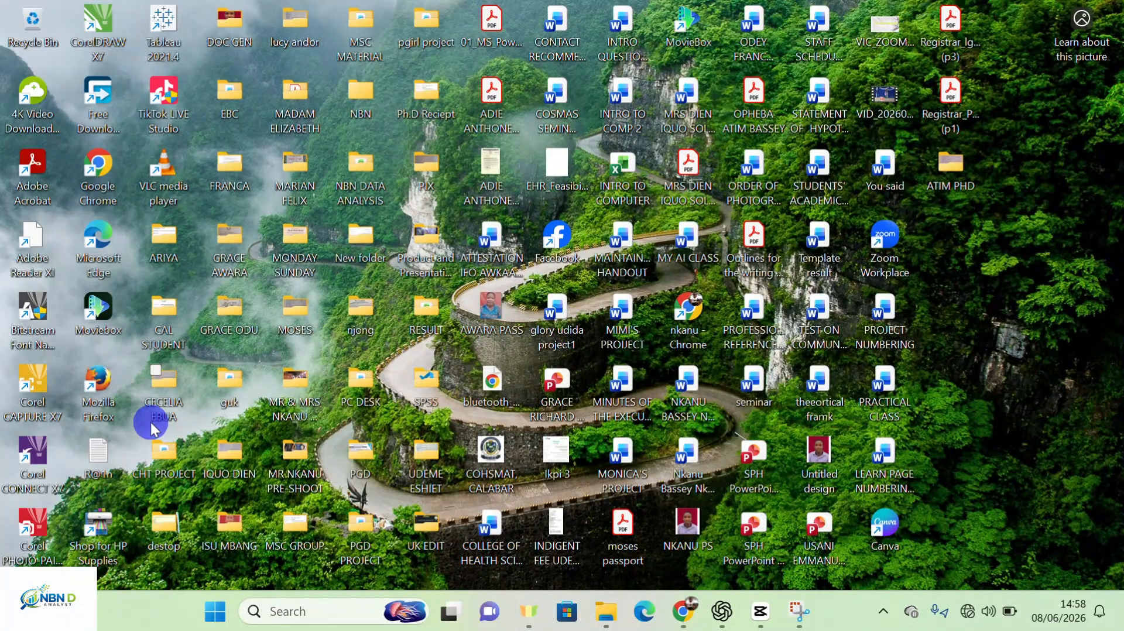
Launch Microsoft Word by searching 'WOR' in the Start menu's All apps list
left_click(220, 614)
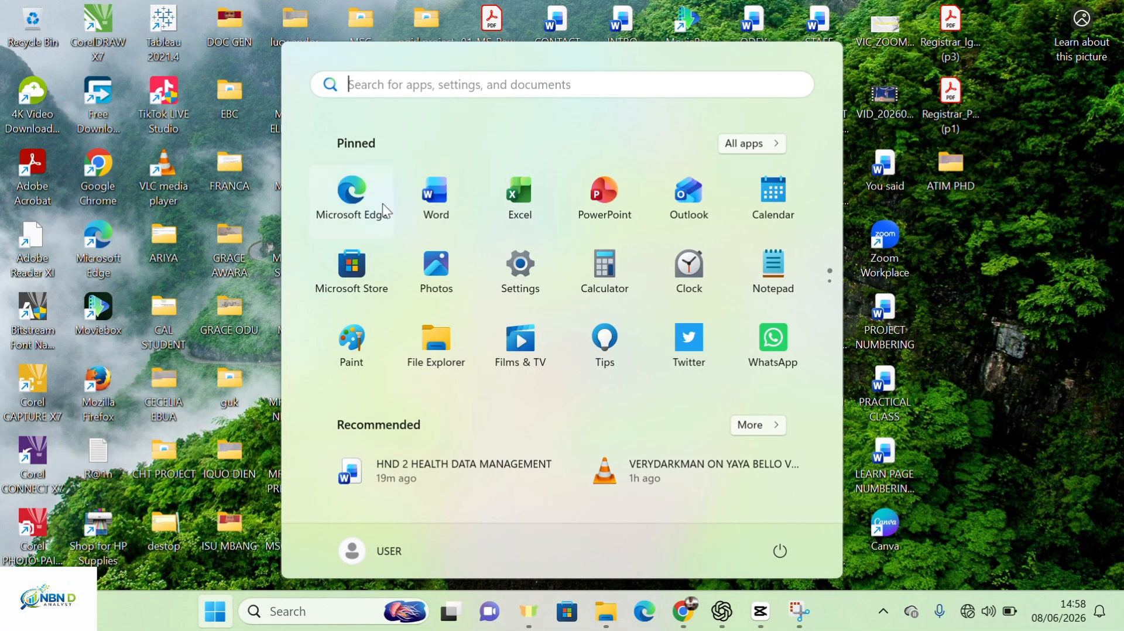
left_click(751, 142)
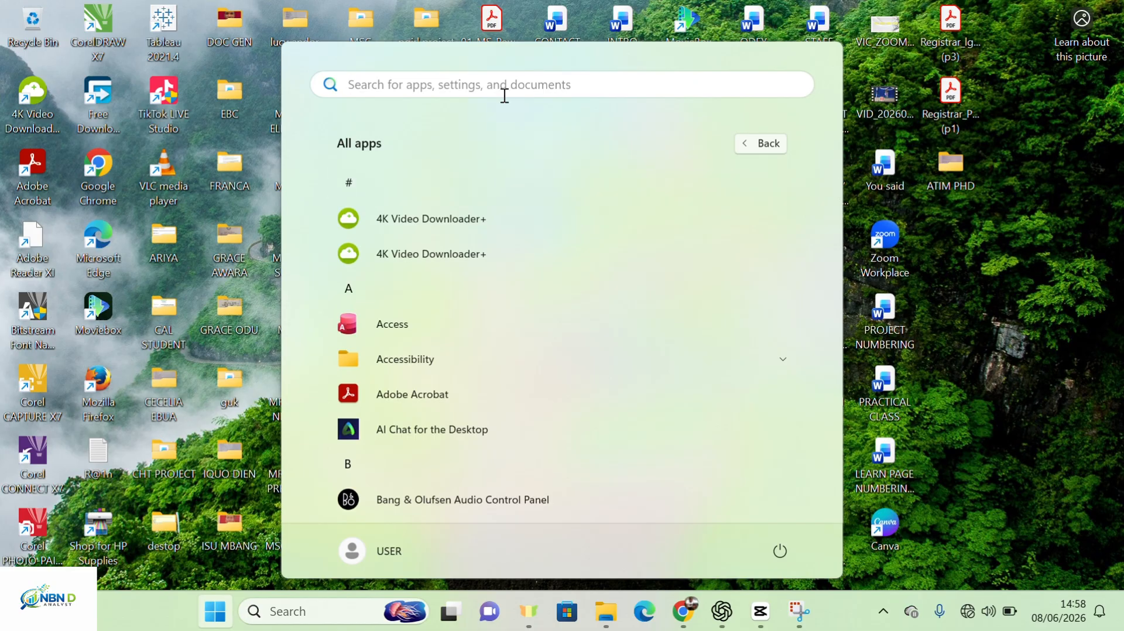
type("WORD")
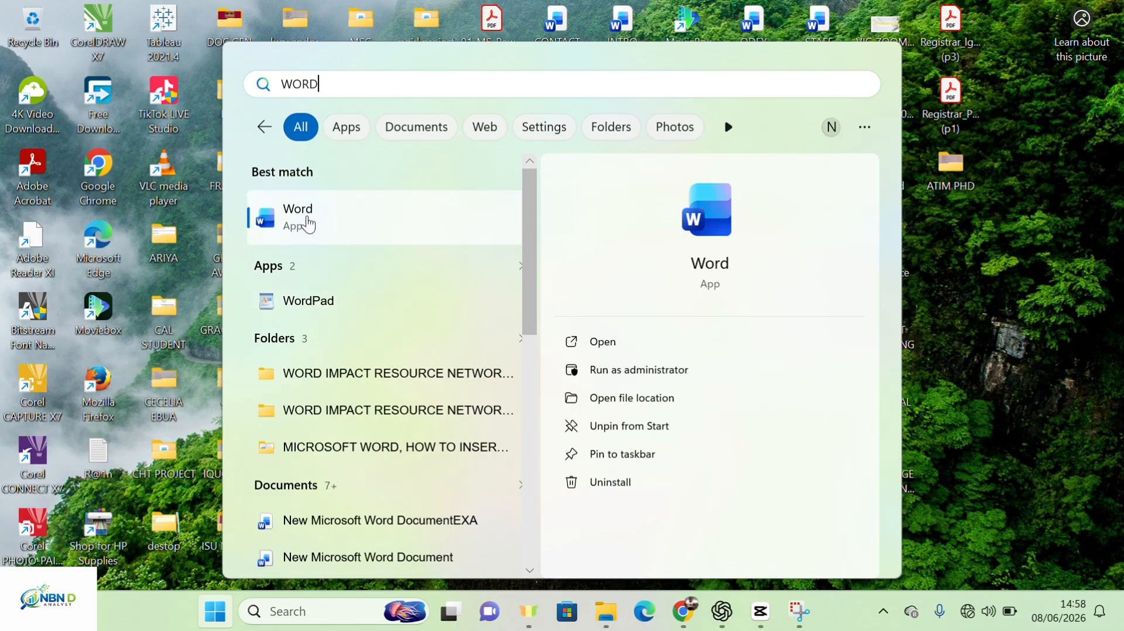
left_click(603, 342)
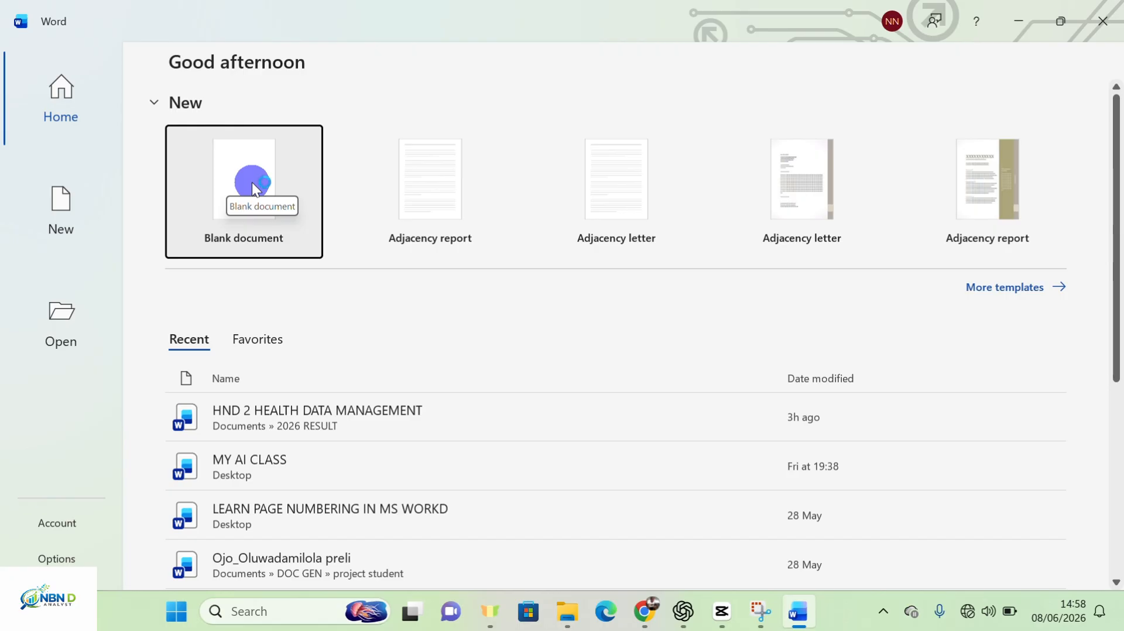
Create a blank document (Document1) and close the GET GENUINE OFFICE banner
left_click(254, 186)
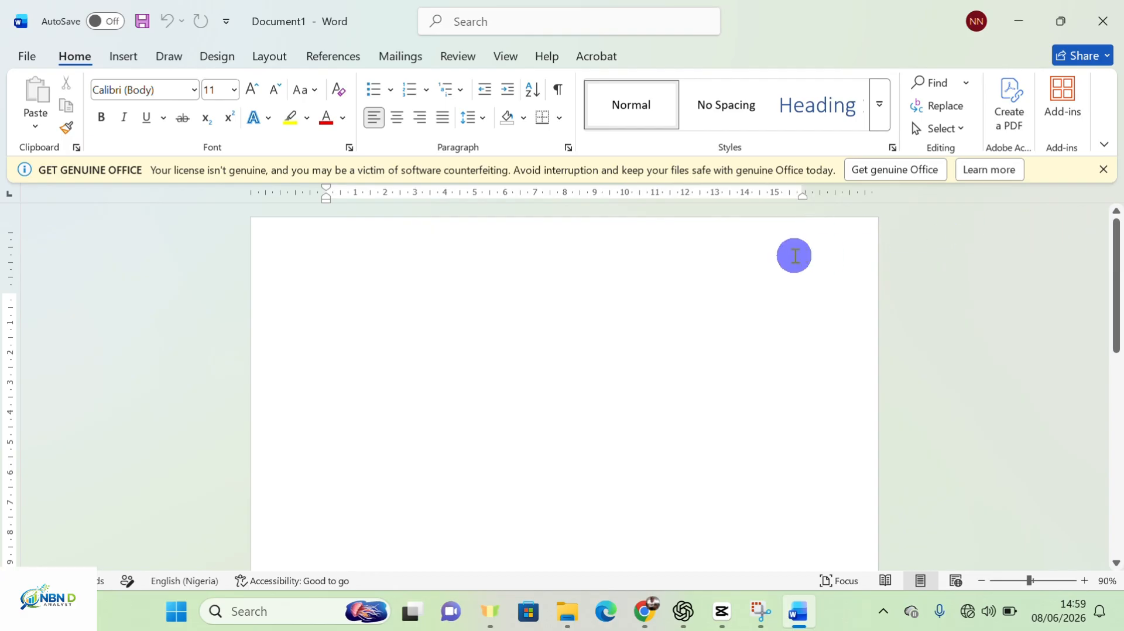
left_click(1104, 169)
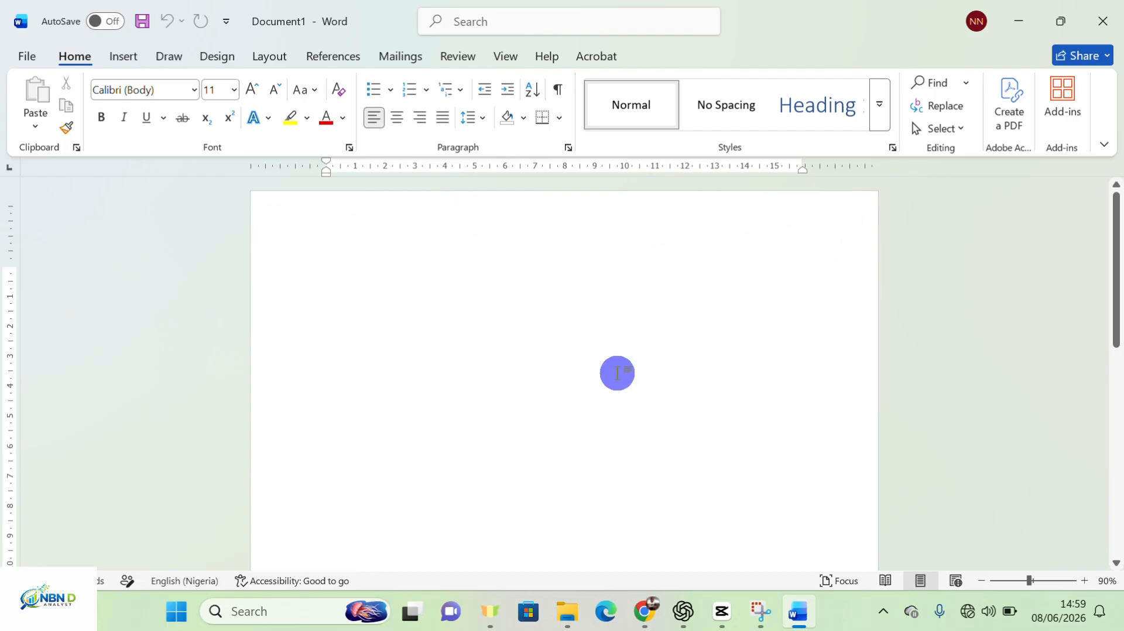
scroll(535, 398, "down", 10)
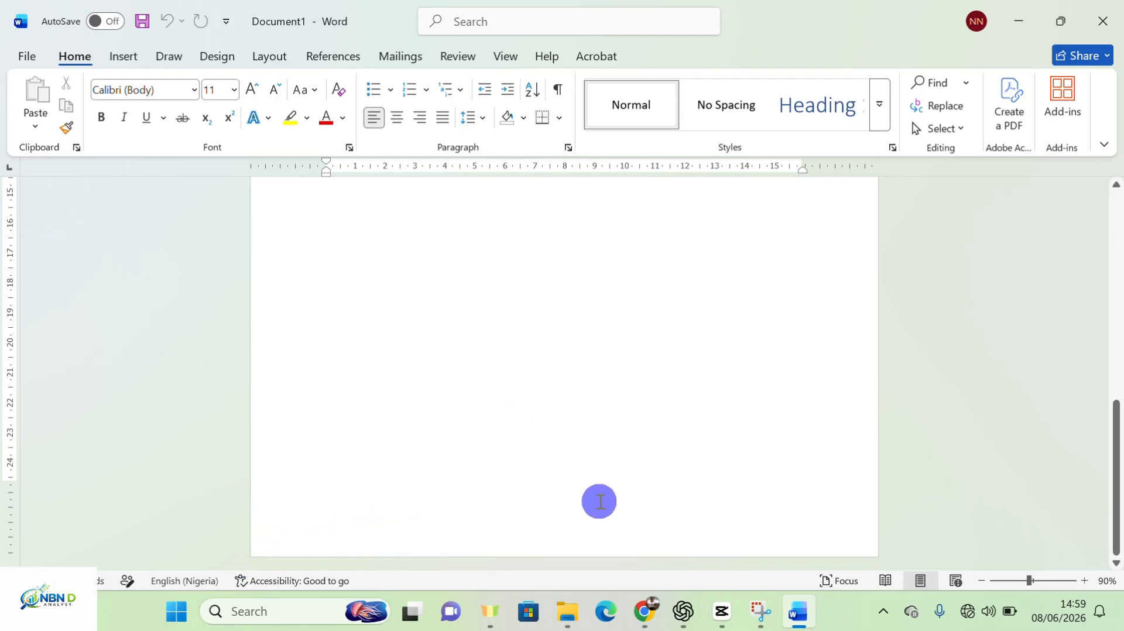
scroll(648, 349, "up", 10)
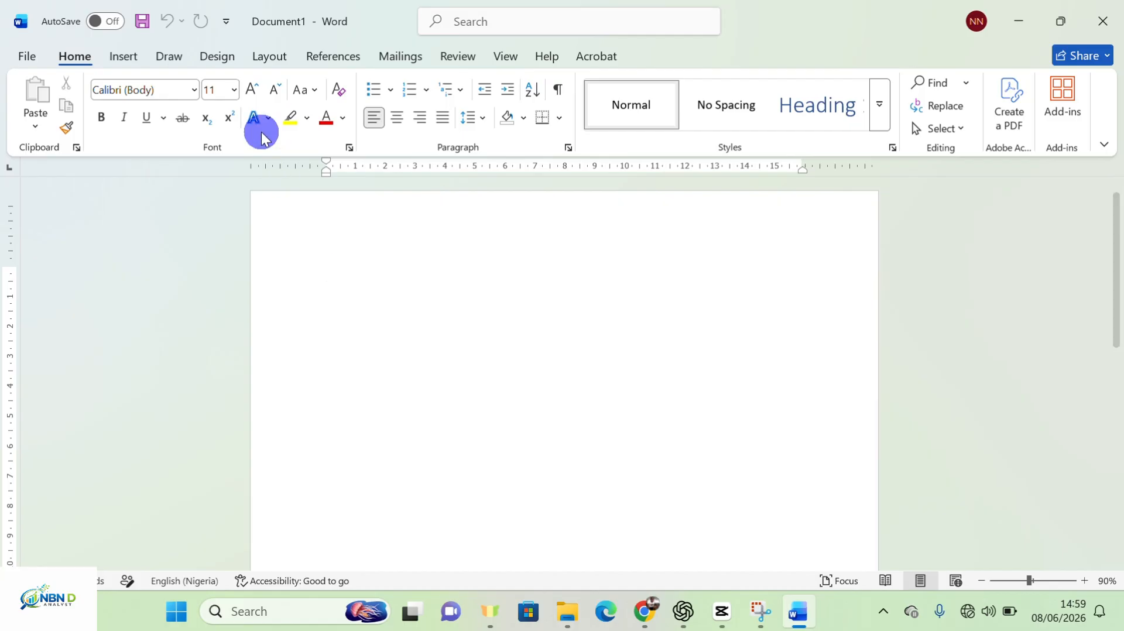
Draw a 17.57 cm by 2.29 cm text box across the top of the page via Insert > Shapes > Text Box
left_click(122, 58)
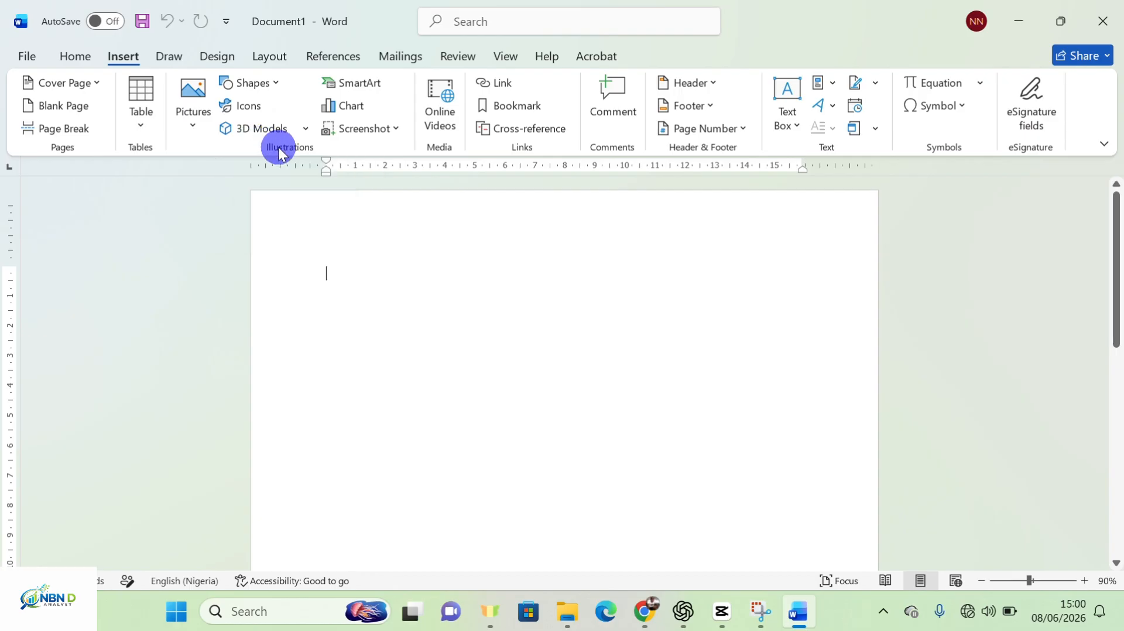
left_click(276, 80)
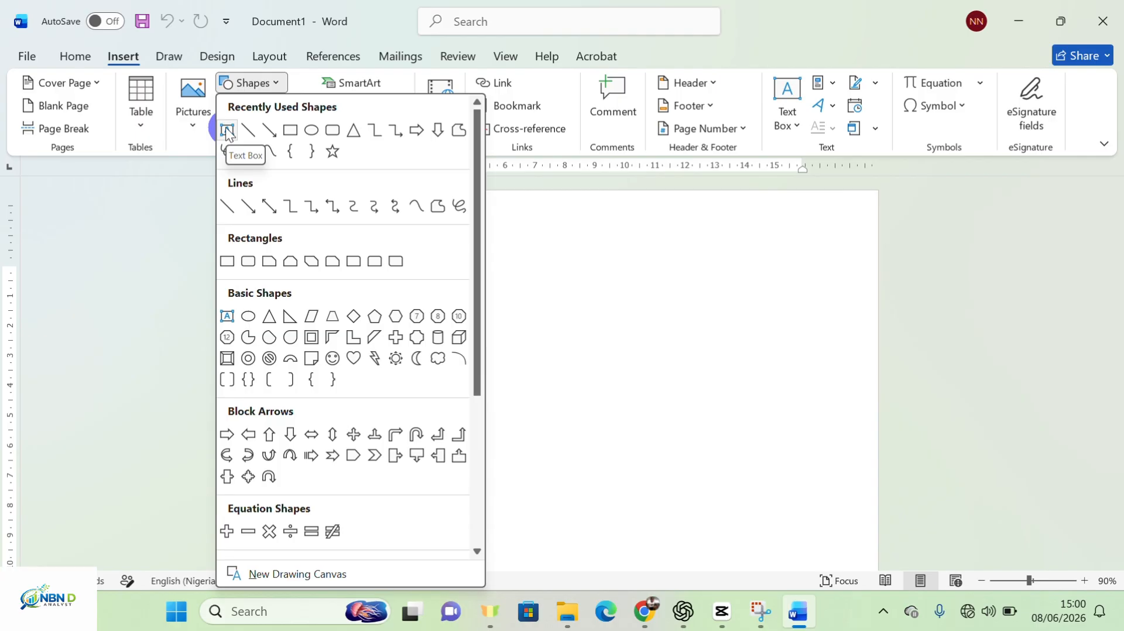
left_click(228, 132)
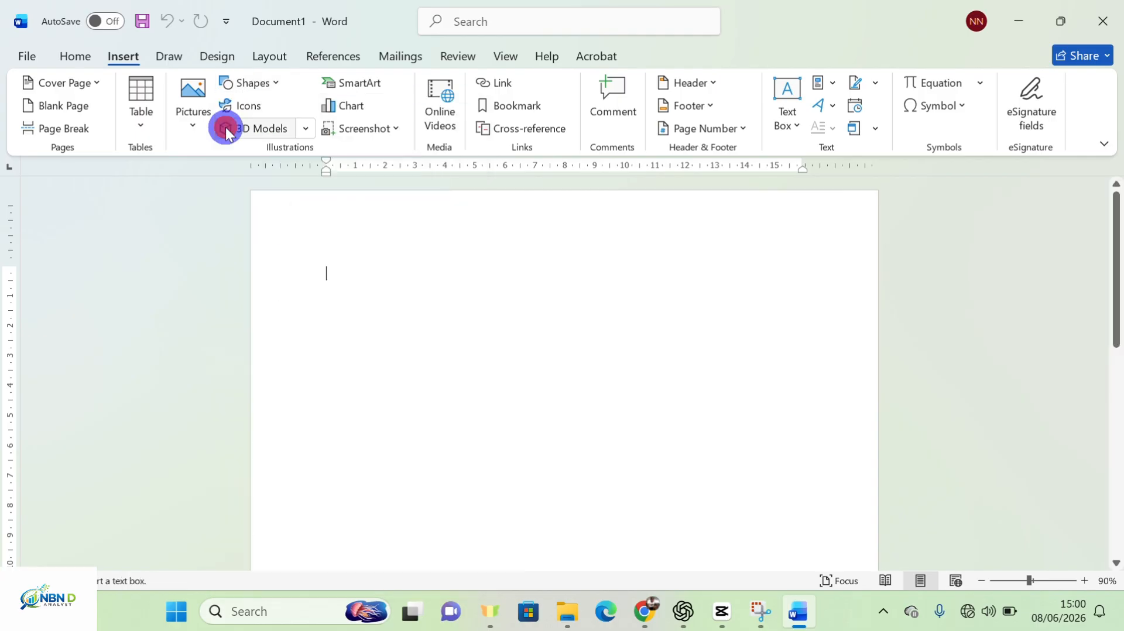
left_click_drag(298, 208, 824, 274)
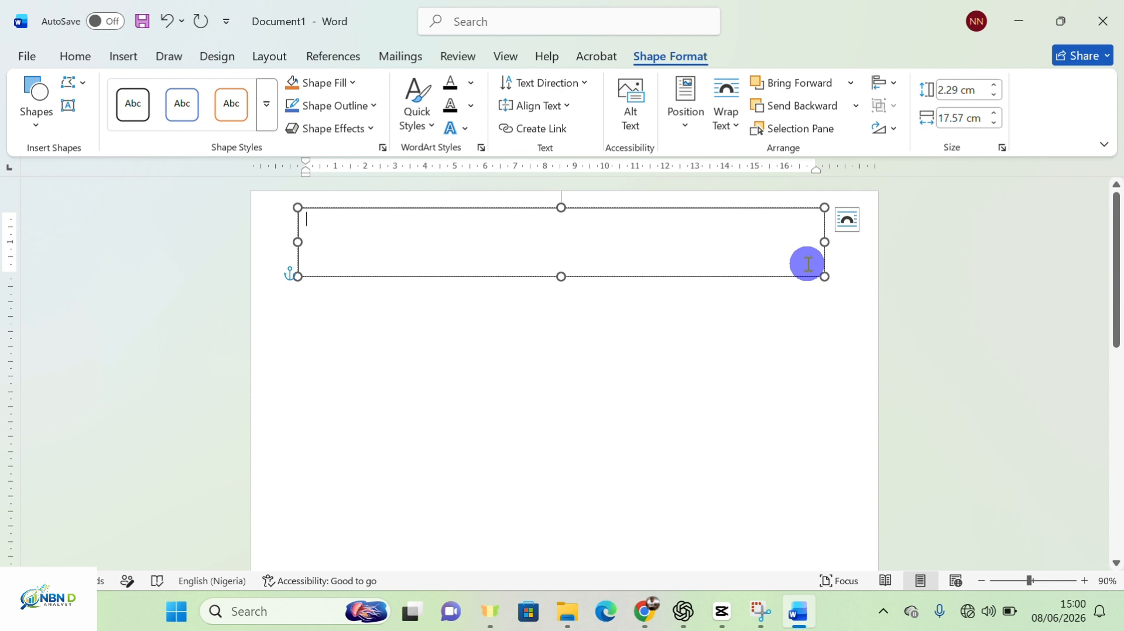
Type the heading NBN TECH WORLD into the text box
type("N")
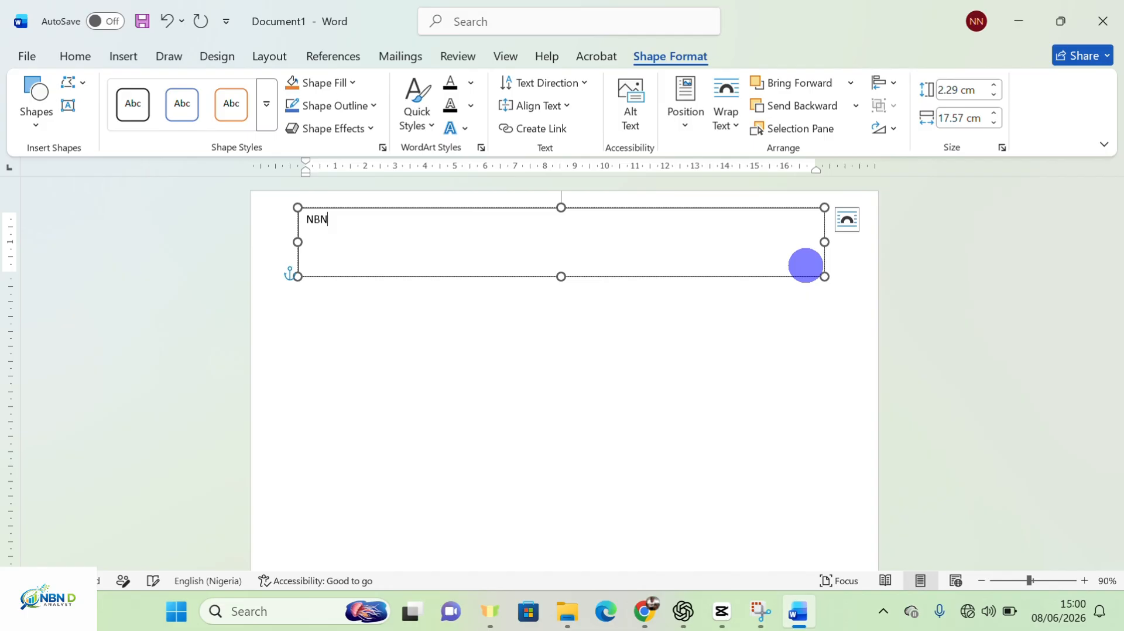
type("DN TECH WORL")
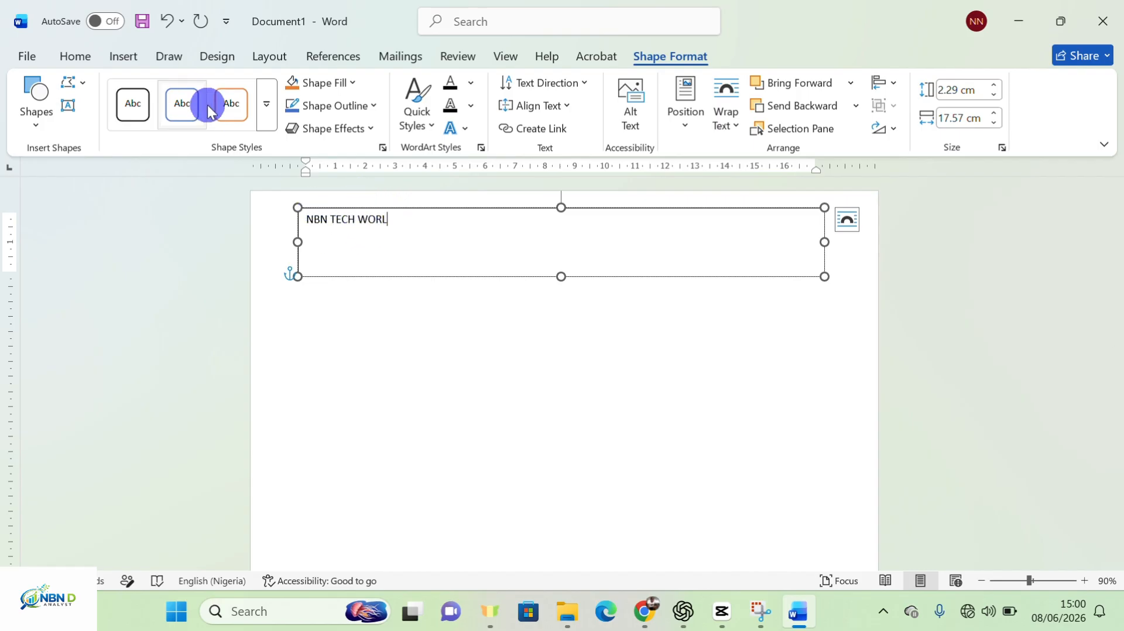
type("D")
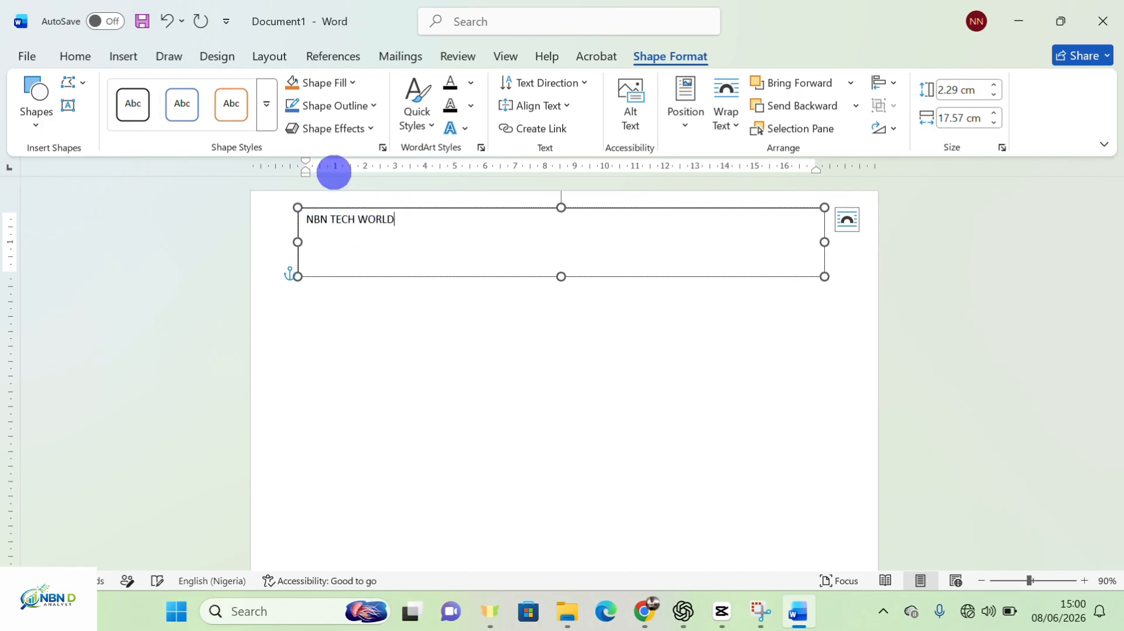
On the Home tab, try Arial Black, then select the whole NBN TECH WORLD line and reopen the font list
left_click(76, 56)
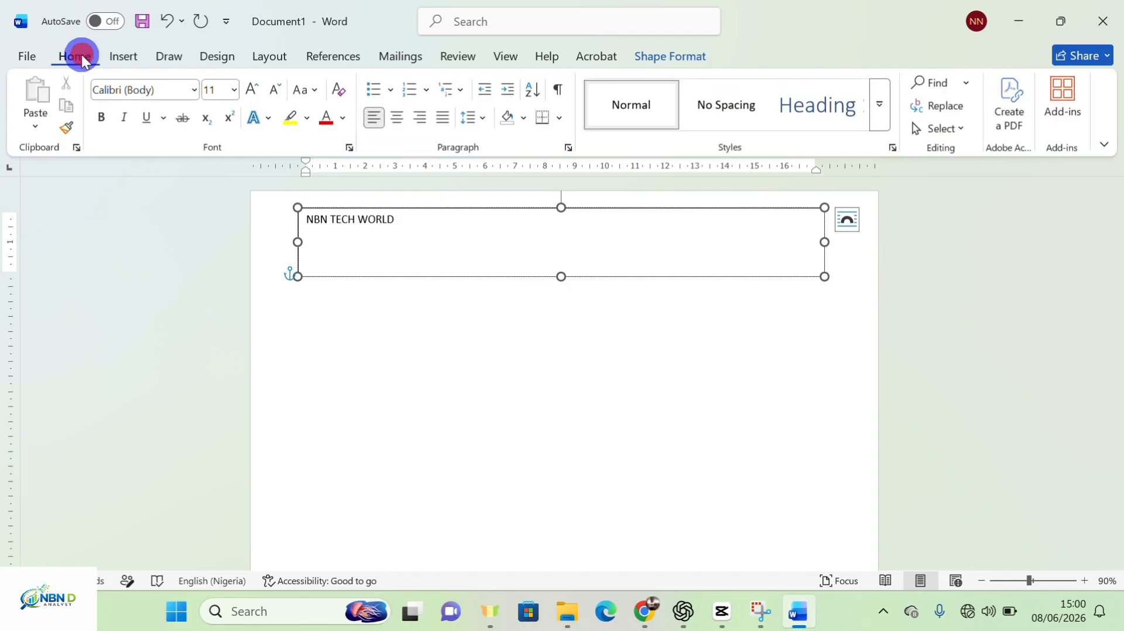
left_click(189, 91)
left_click(191, 93)
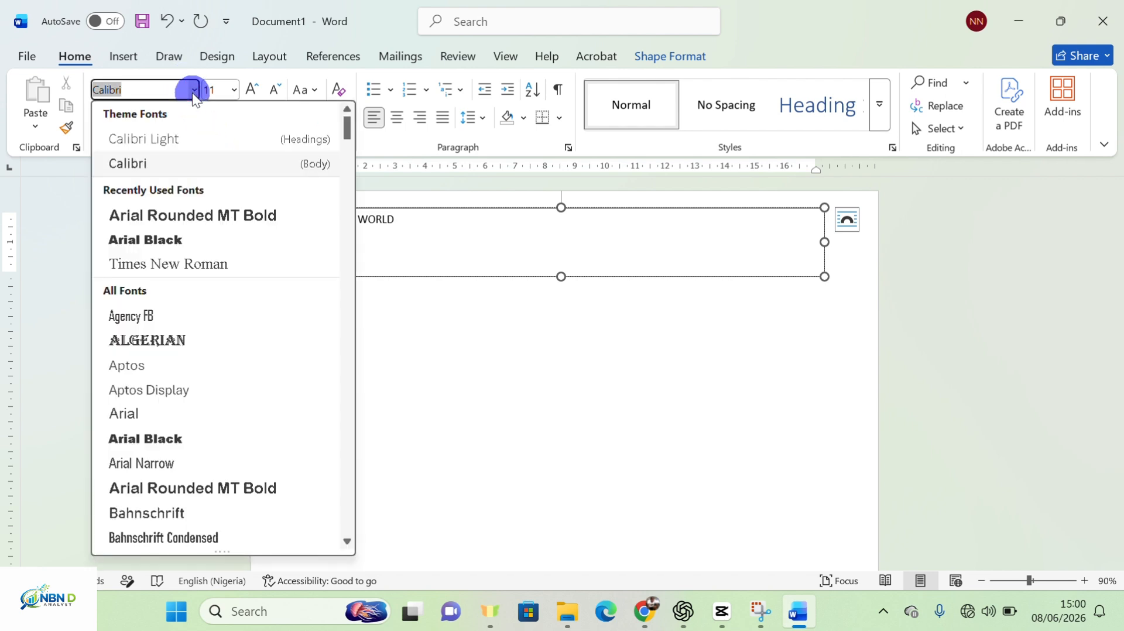
left_click(152, 440)
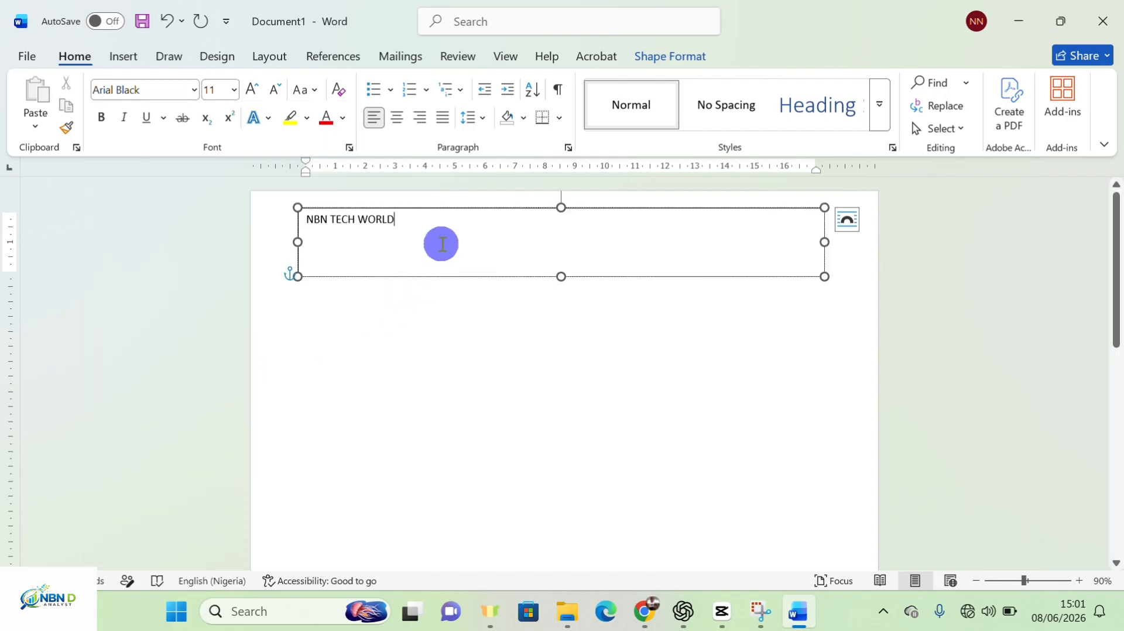
left_click_drag(411, 222, 314, 224)
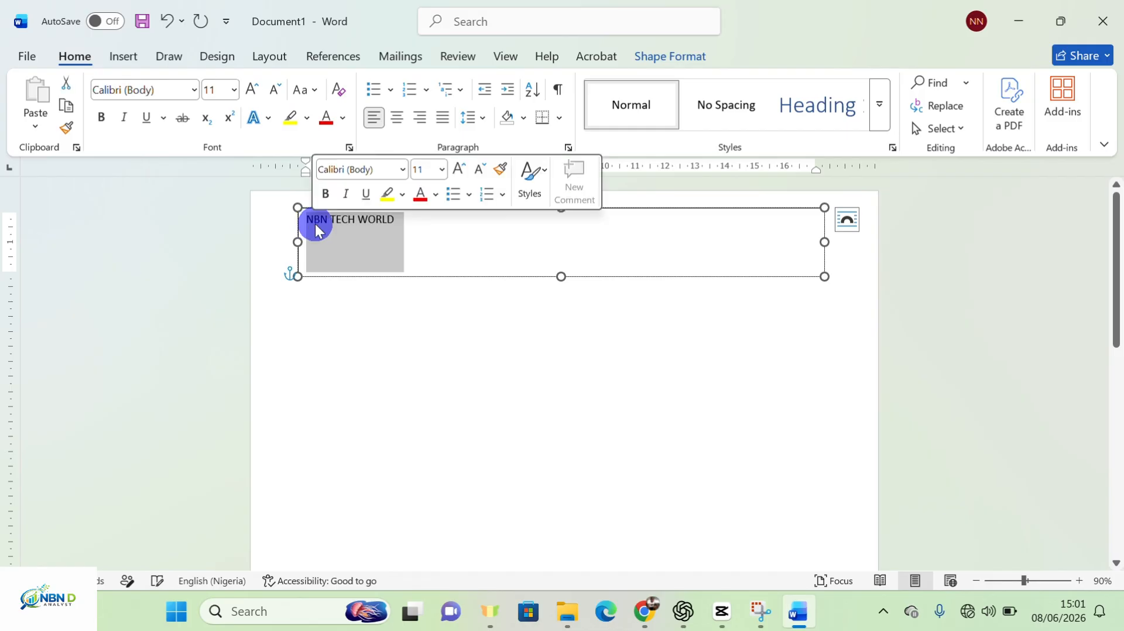
left_click(195, 90)
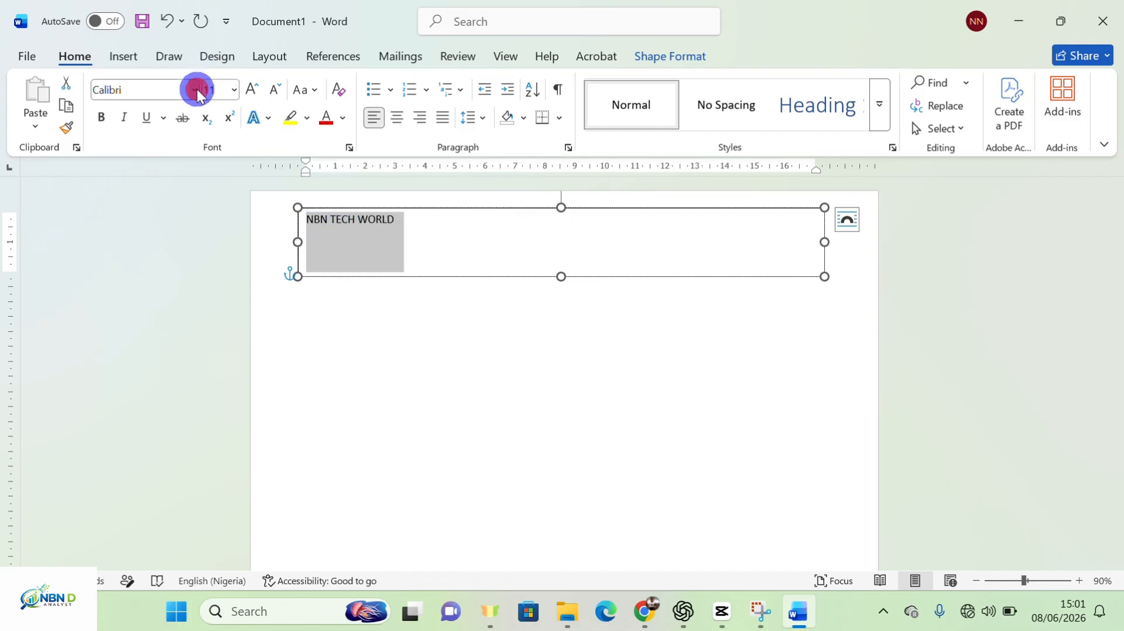
Apply Arial Black, enlarge the title to 48 pt, and drag the box's right edge wider
left_click(170, 216)
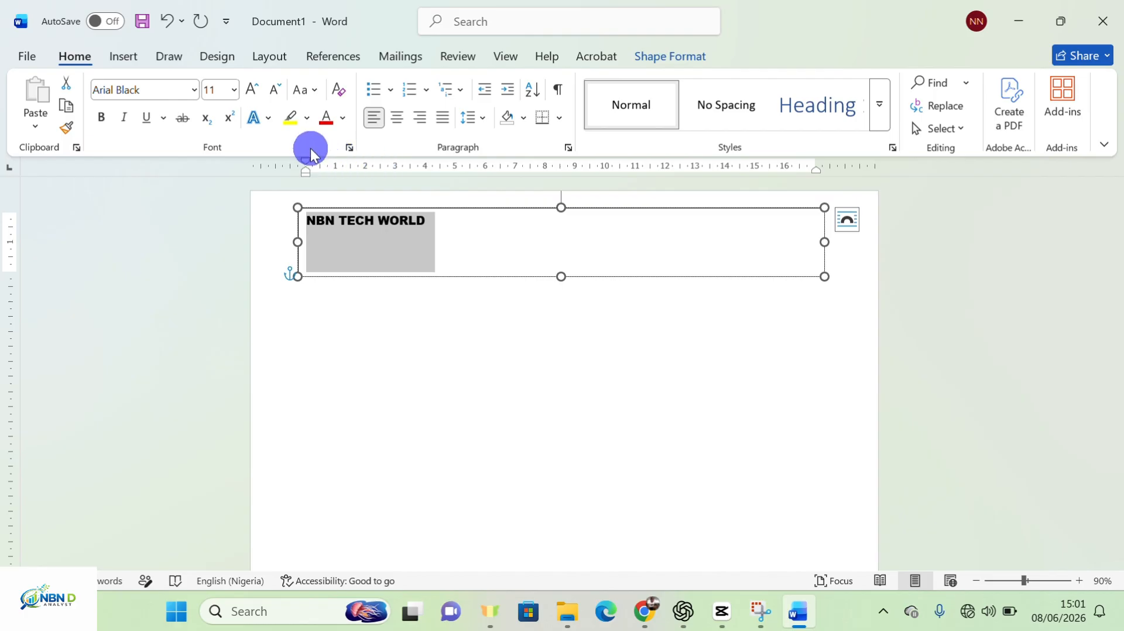
left_click(254, 94)
left_click(253, 94)
left_click(253, 93)
left_click(253, 93)
left_click(254, 93)
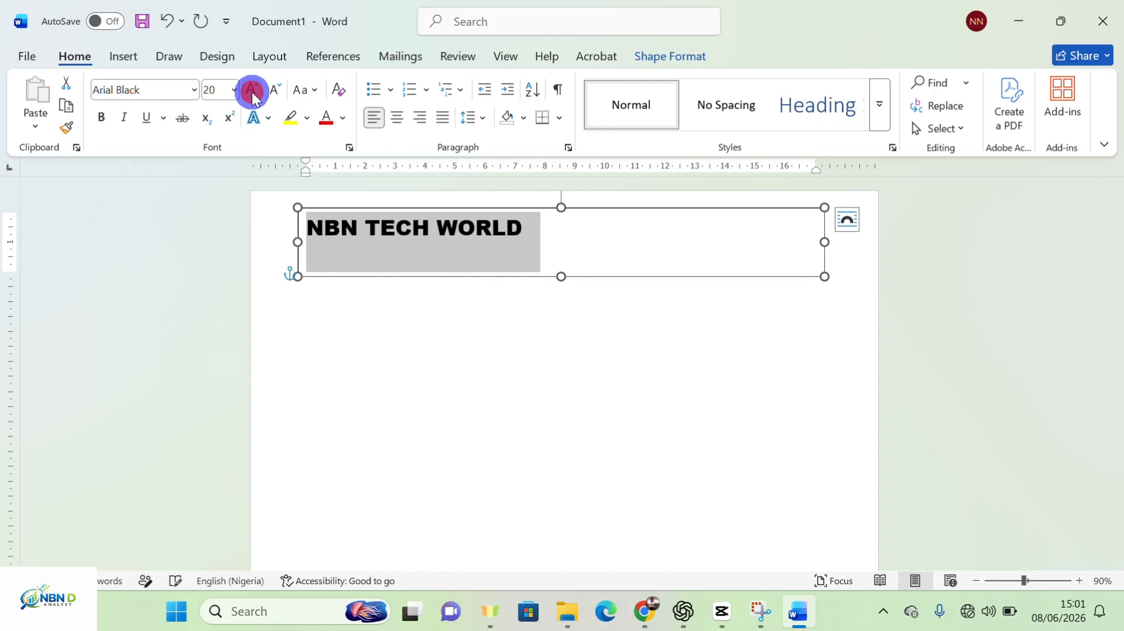
left_click(254, 94)
left_click(253, 94)
left_click(254, 93)
left_click(254, 94)
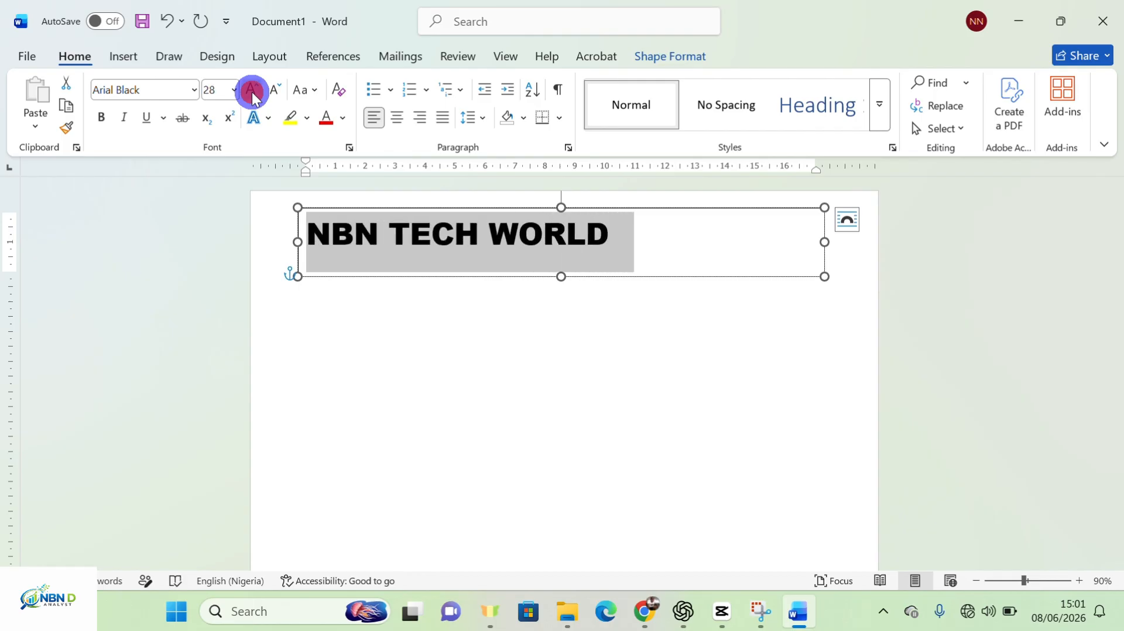
left_click(253, 94)
left_click(254, 94)
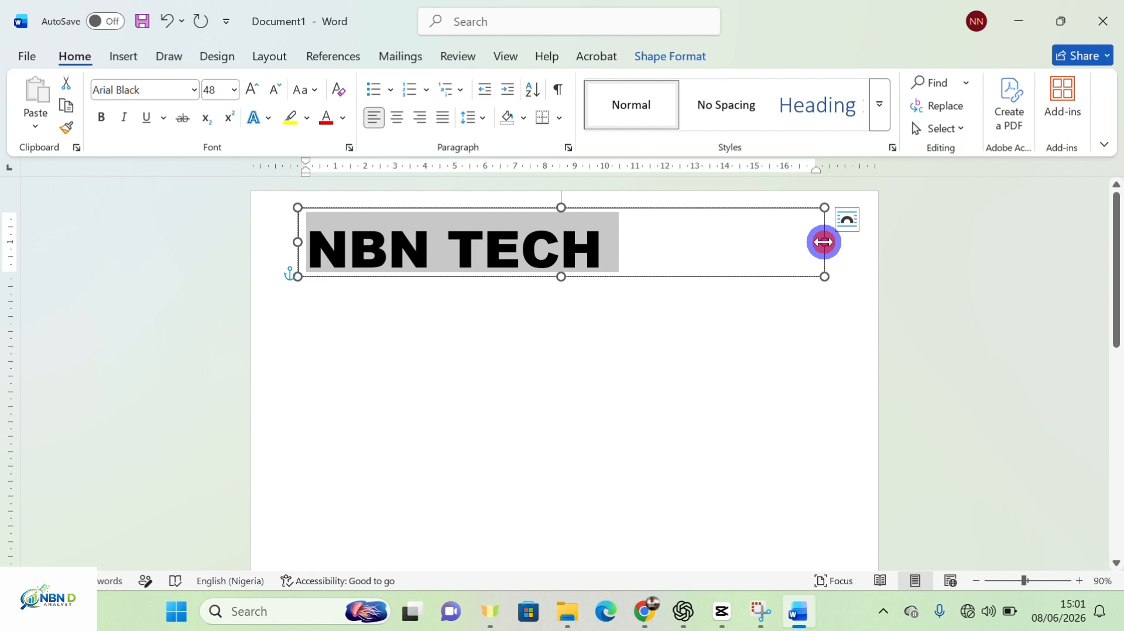
left_click_drag(825, 241, 839, 240)
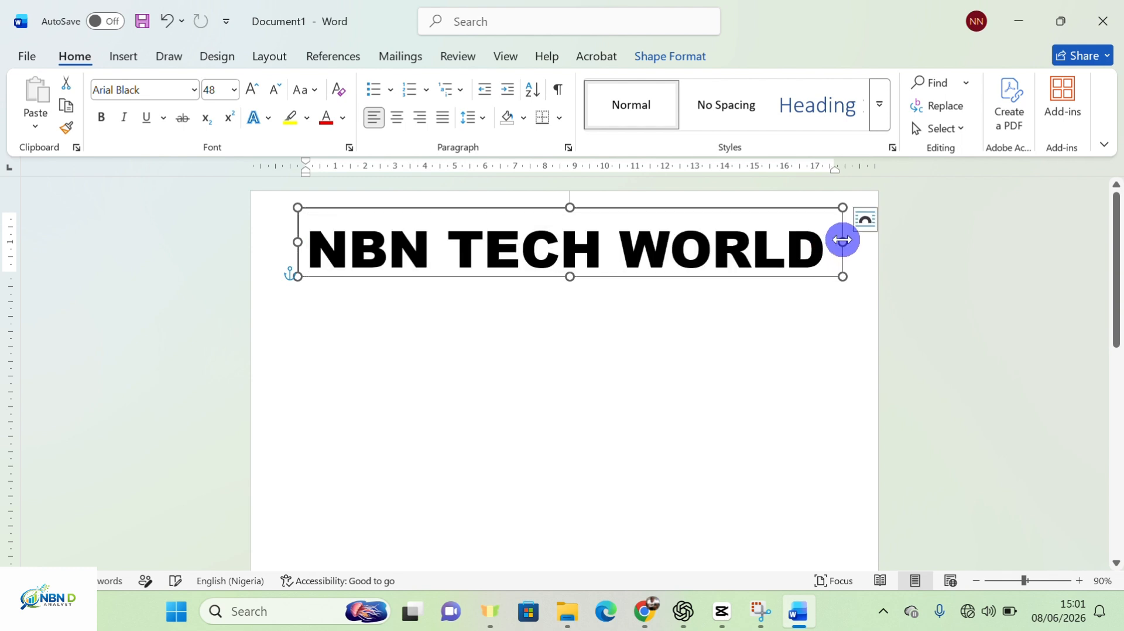
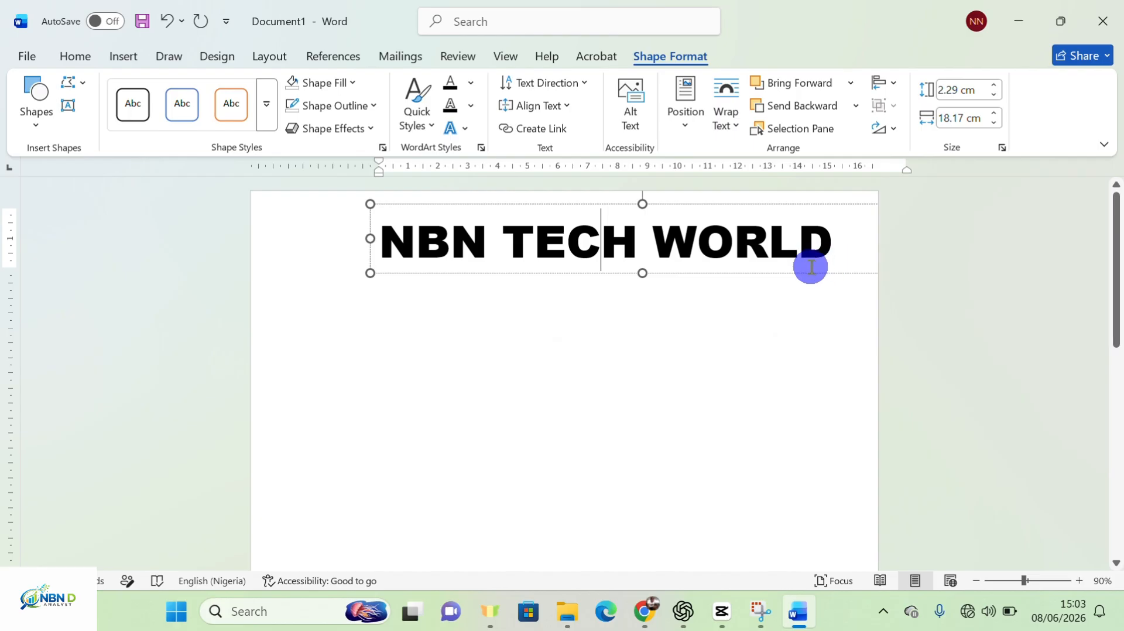
Open the Shapes gallery on the Insert tab
left_click(123, 57)
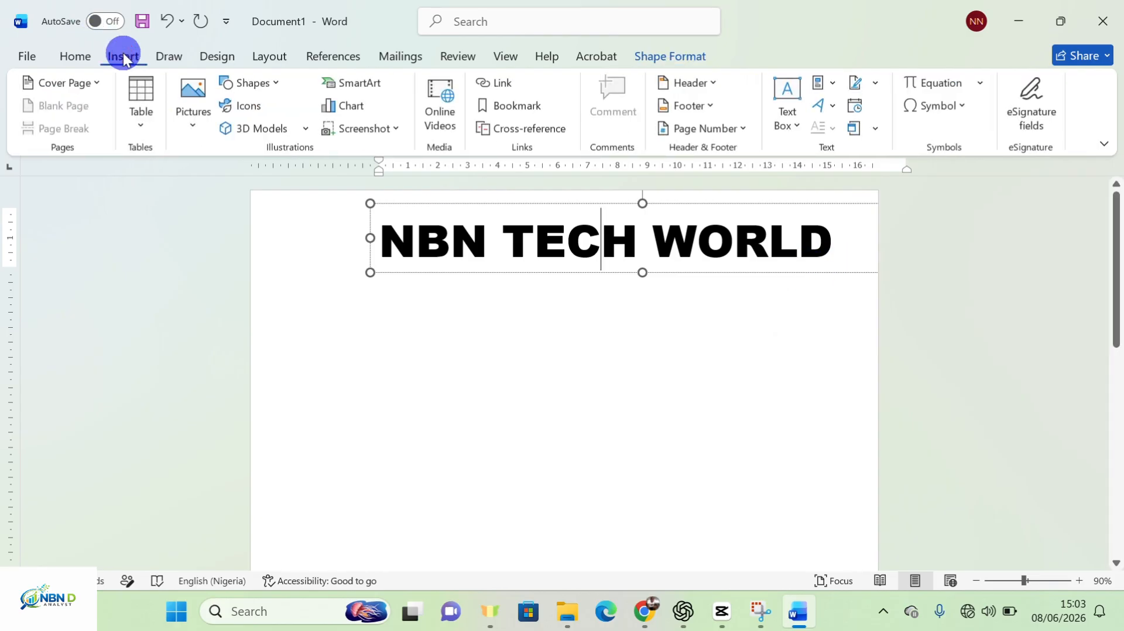
left_click(279, 83)
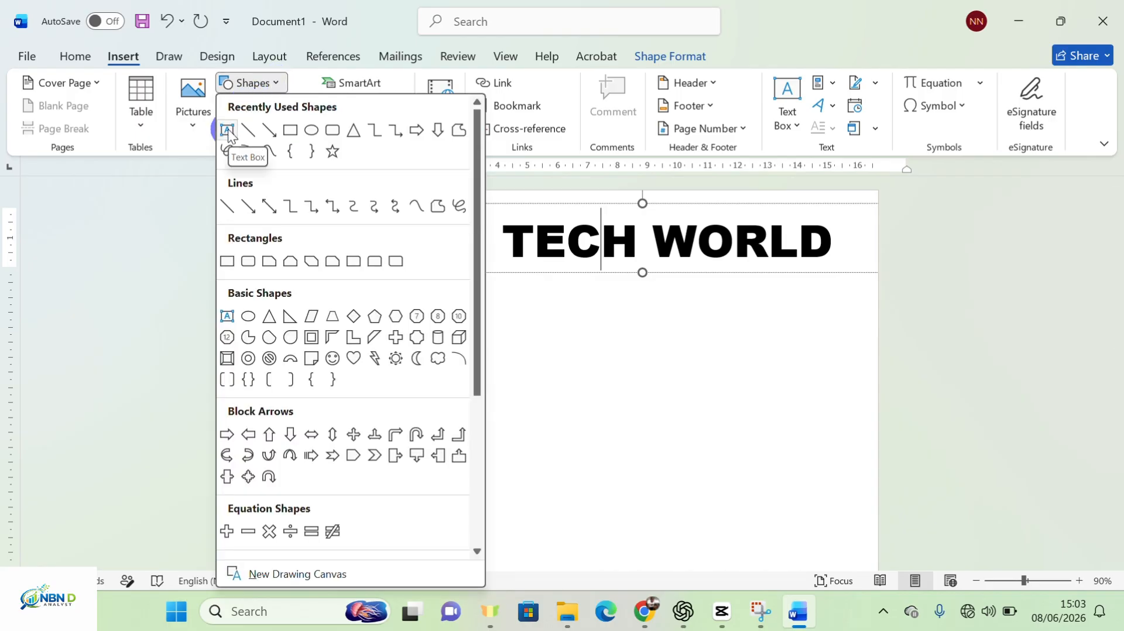
Draw a text box, type ABUJA, NIGERIA, and move it up beside WORLD
left_click(229, 134)
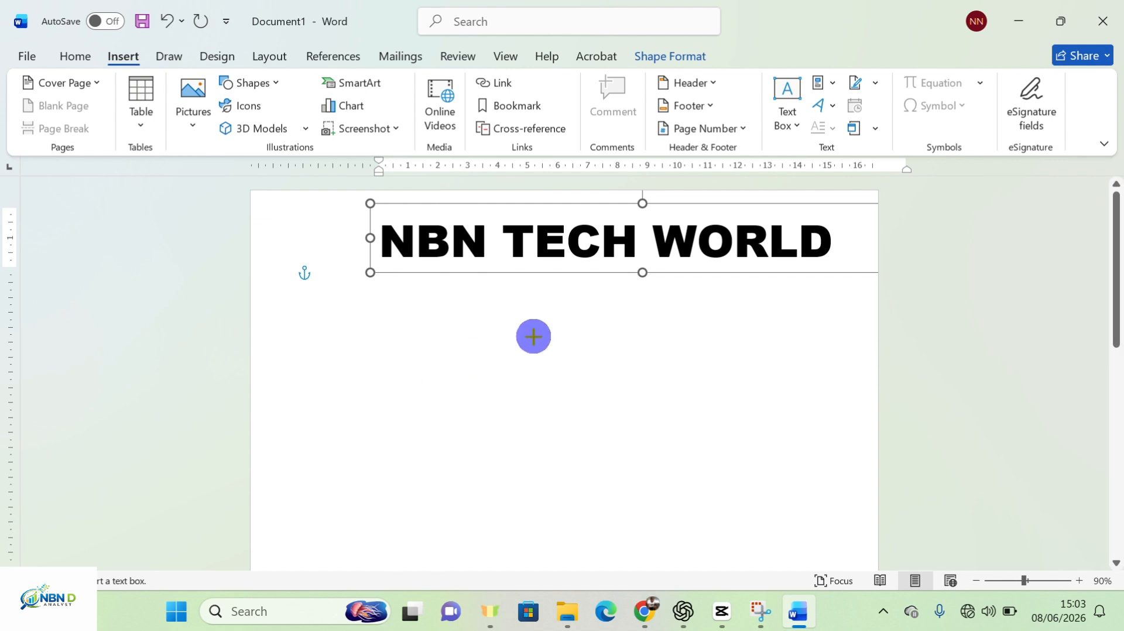
left_click_drag(583, 303, 794, 363)
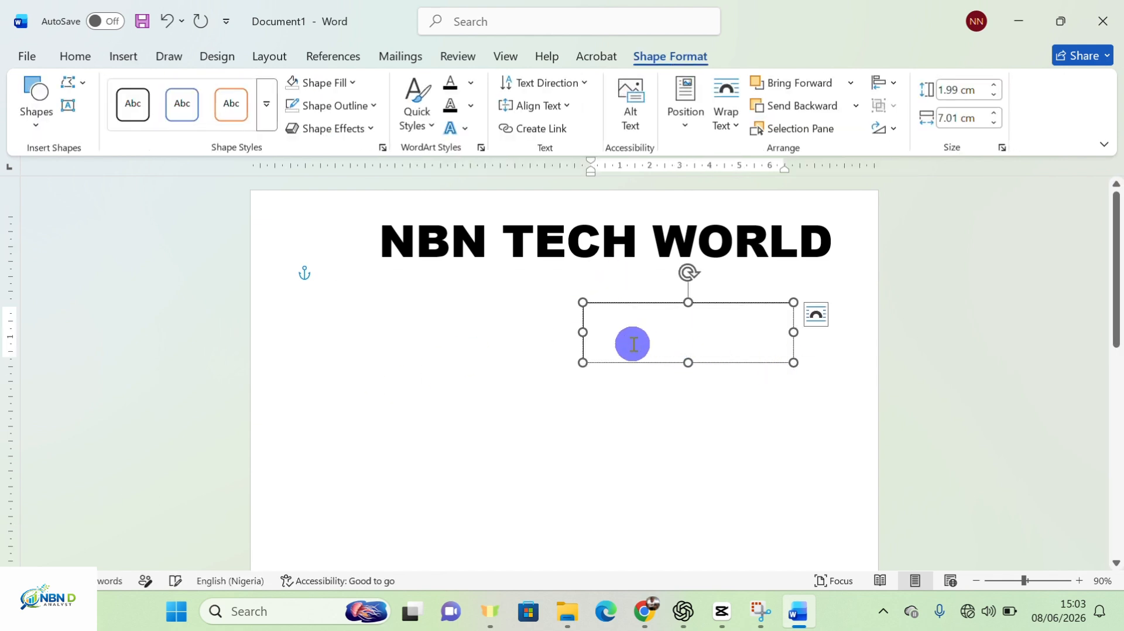
type("ABU")
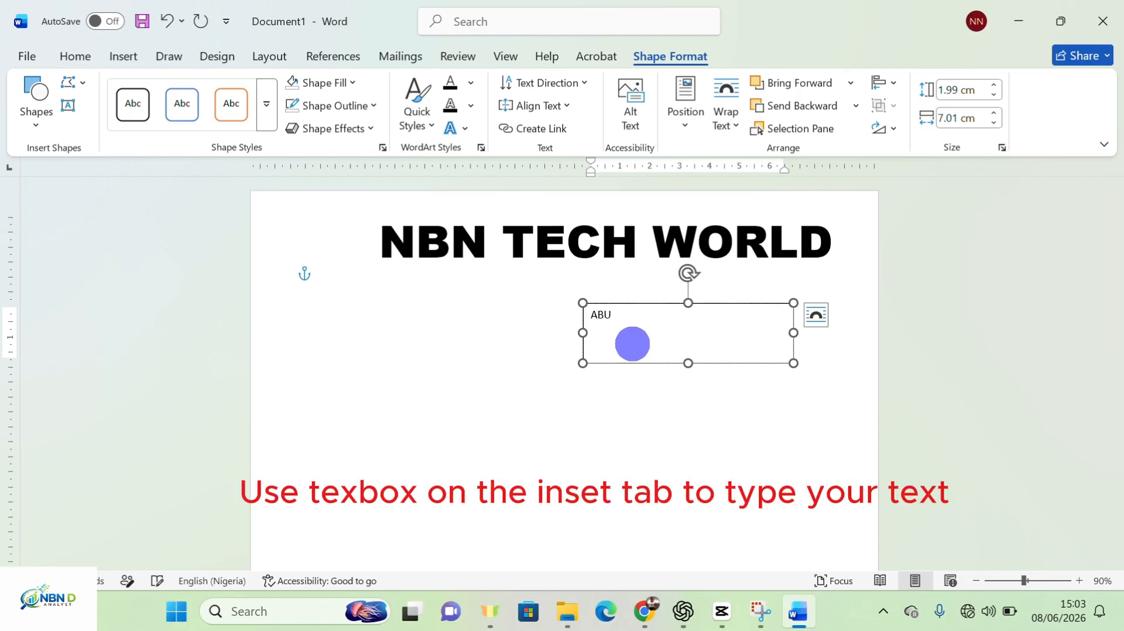
type("JA, NIGERIA")
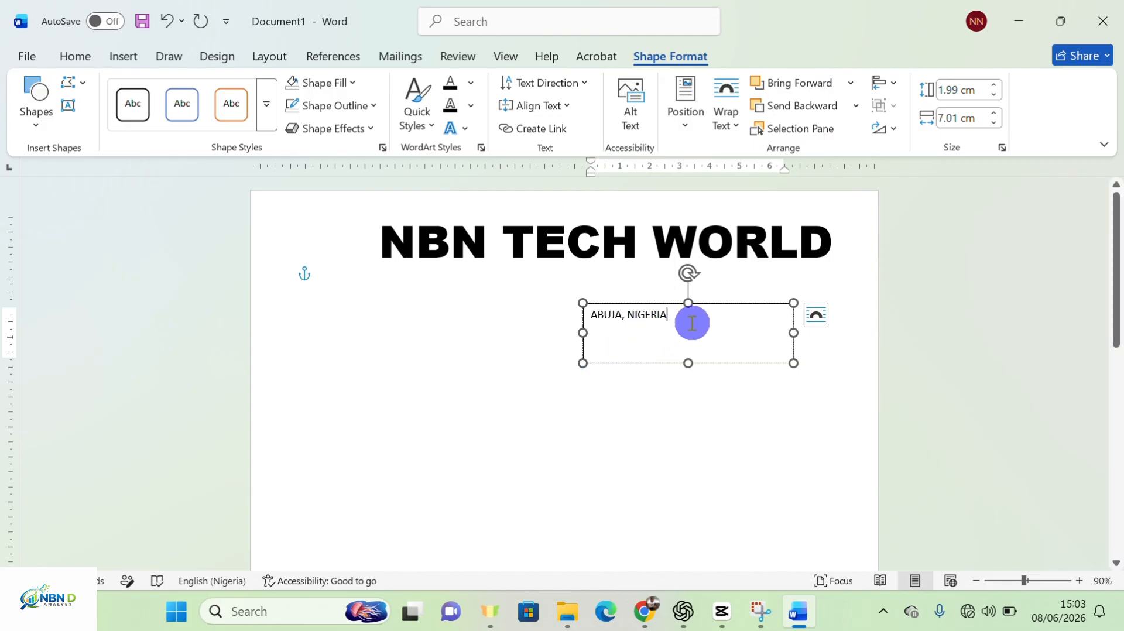
left_click_drag(705, 304, 729, 265)
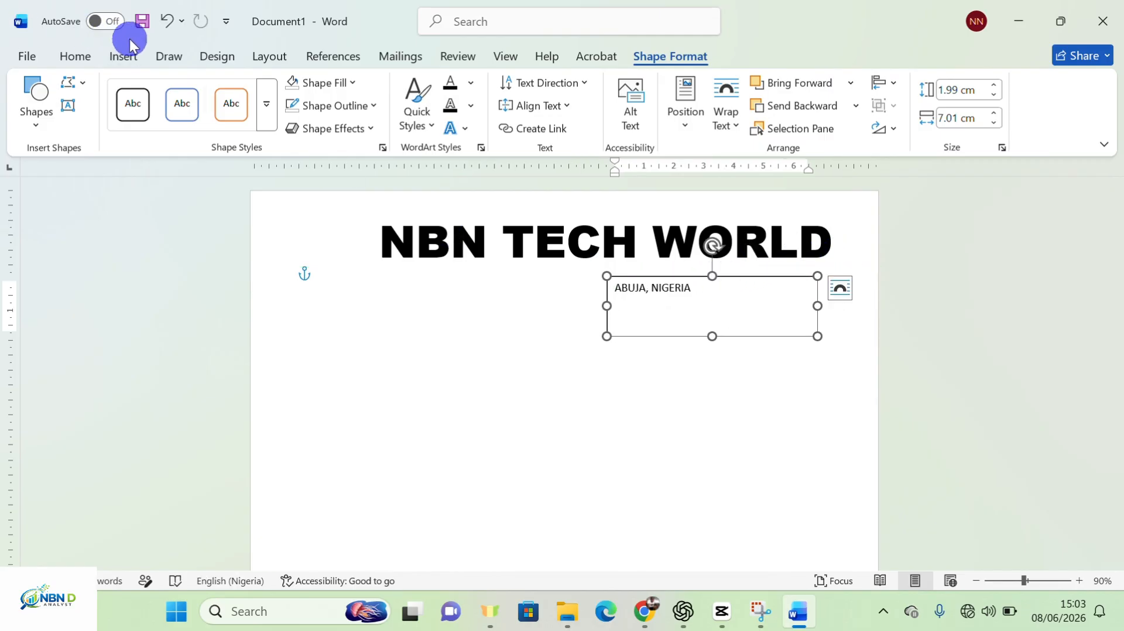
Set the ABUJA, NIGERIA text to Arial Rounded MT Bold
left_click(86, 58)
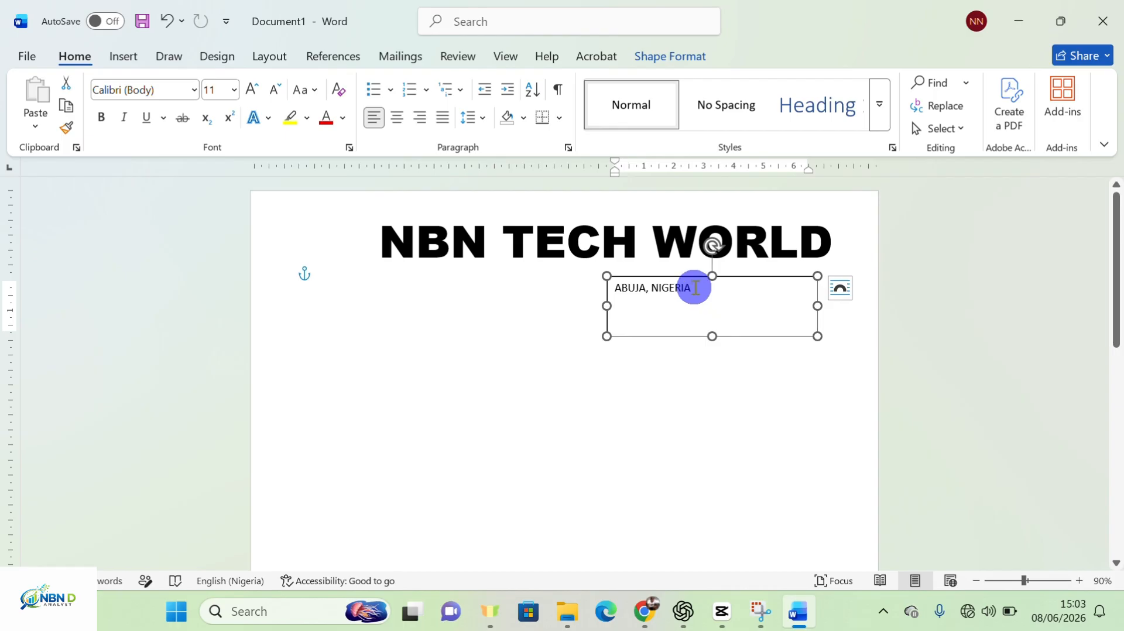
left_click_drag(696, 288, 602, 289)
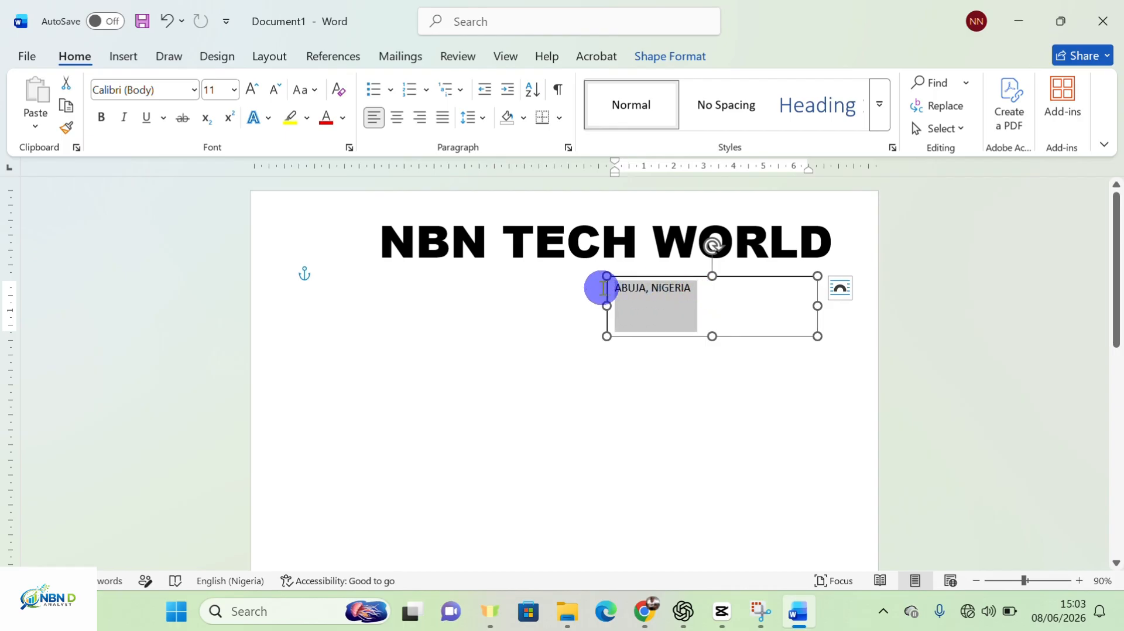
left_click(193, 90)
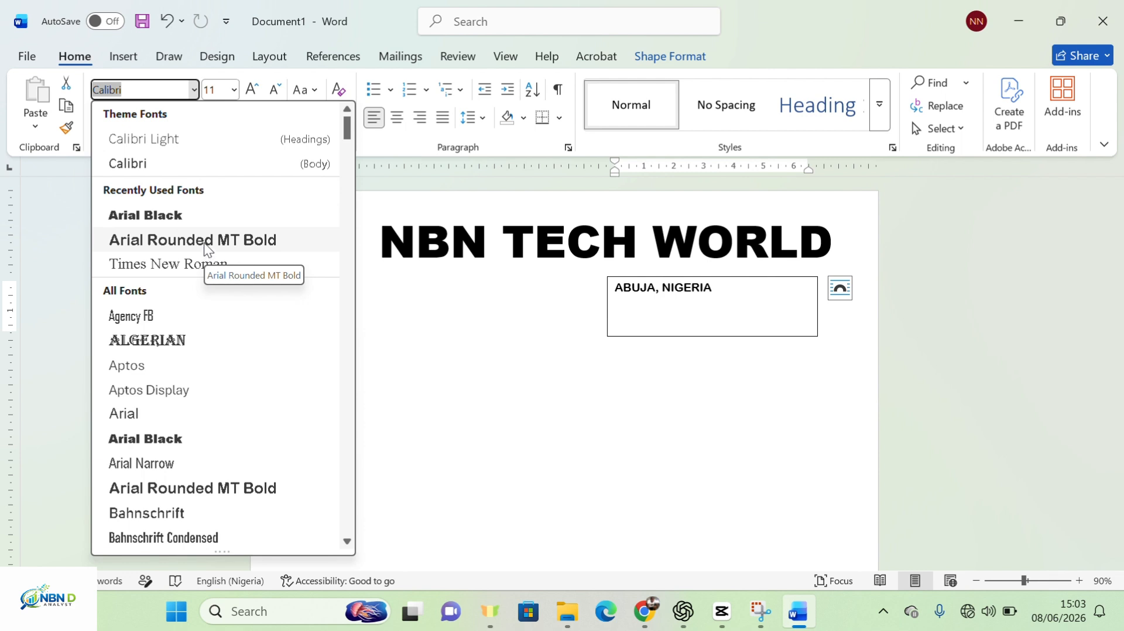
left_click(202, 240)
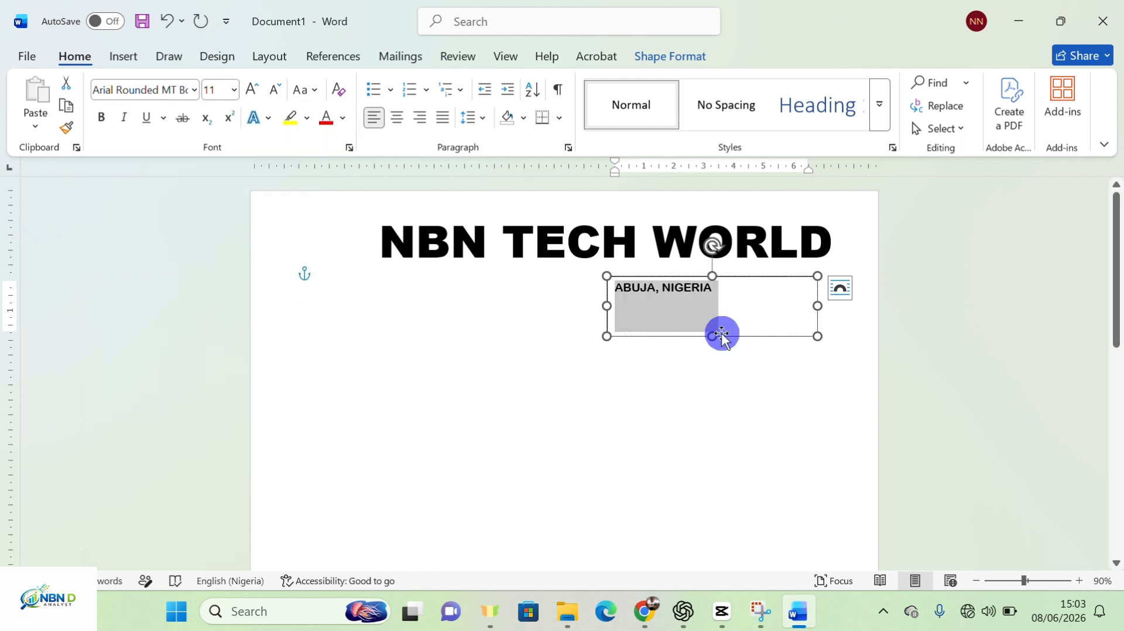
Shorten the ABUJA, NIGERIA box and tuck it under WORLD at the right edge
left_click_drag(712, 341, 707, 299)
left_click(761, 279)
left_click_drag(803, 267, 898, 262)
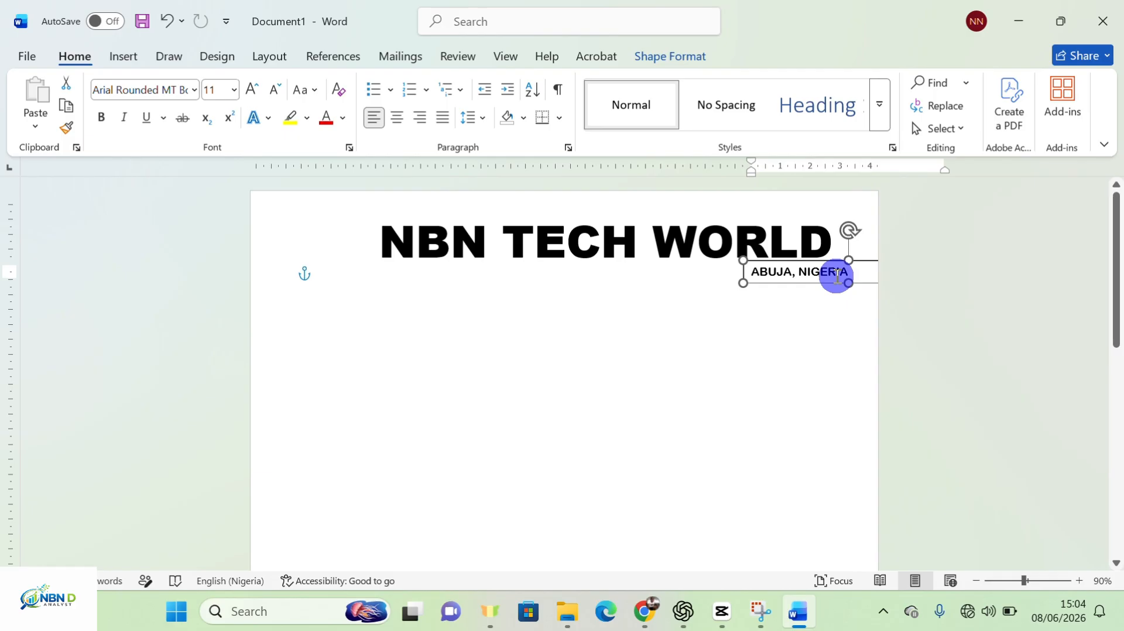
Give the ABUJA, NIGERIA box No Fill and No Outline in Shape Format
left_click(839, 276)
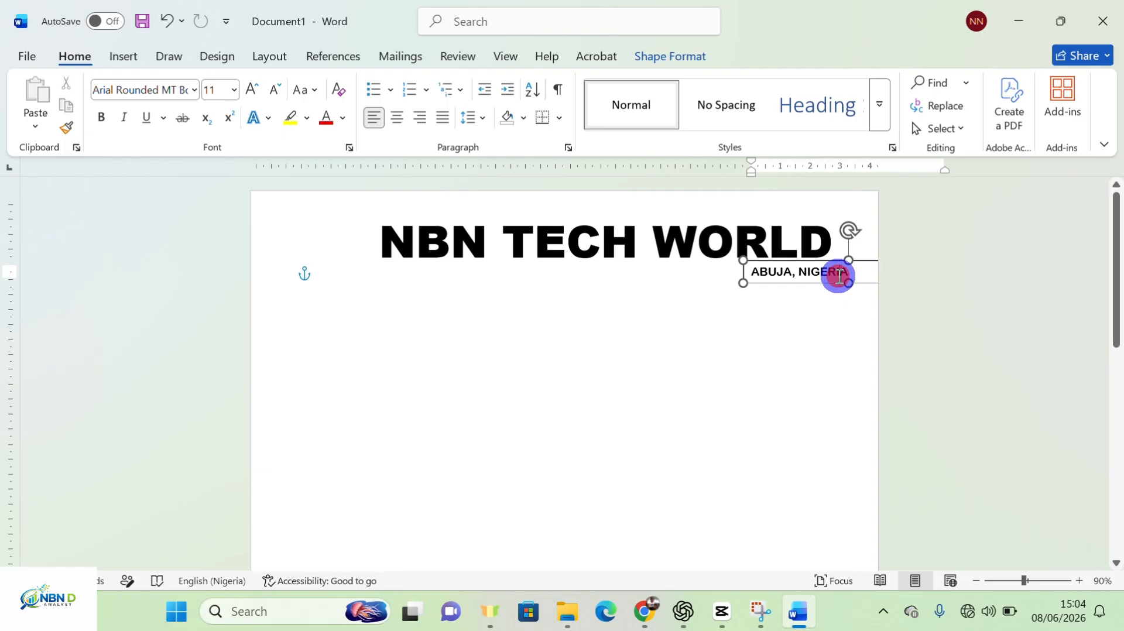
left_click(685, 58)
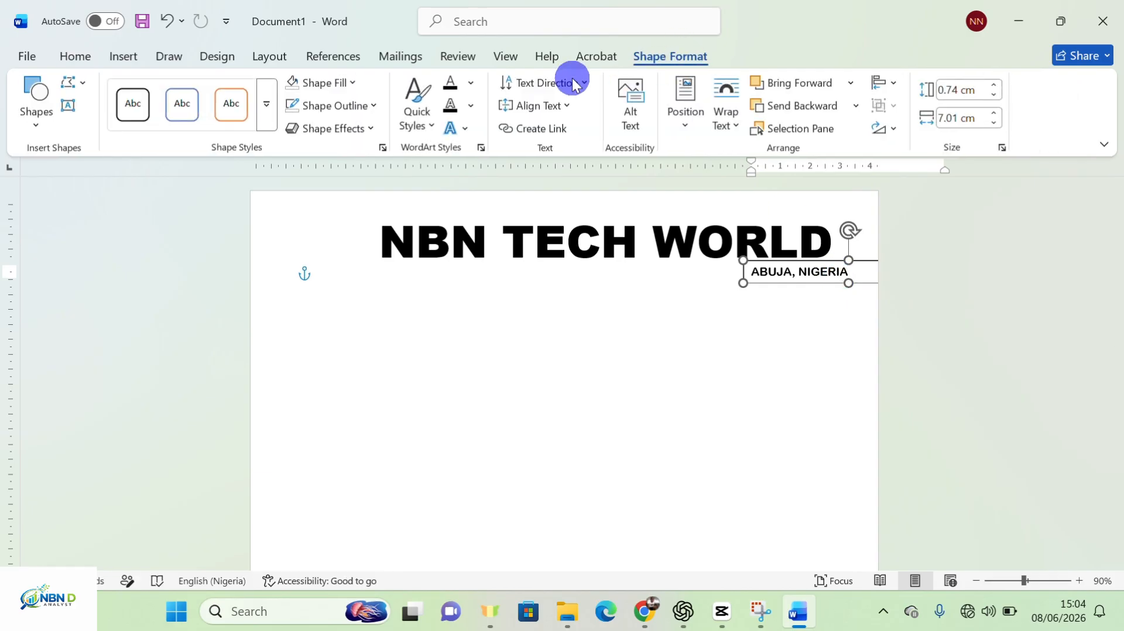
left_click(353, 82)
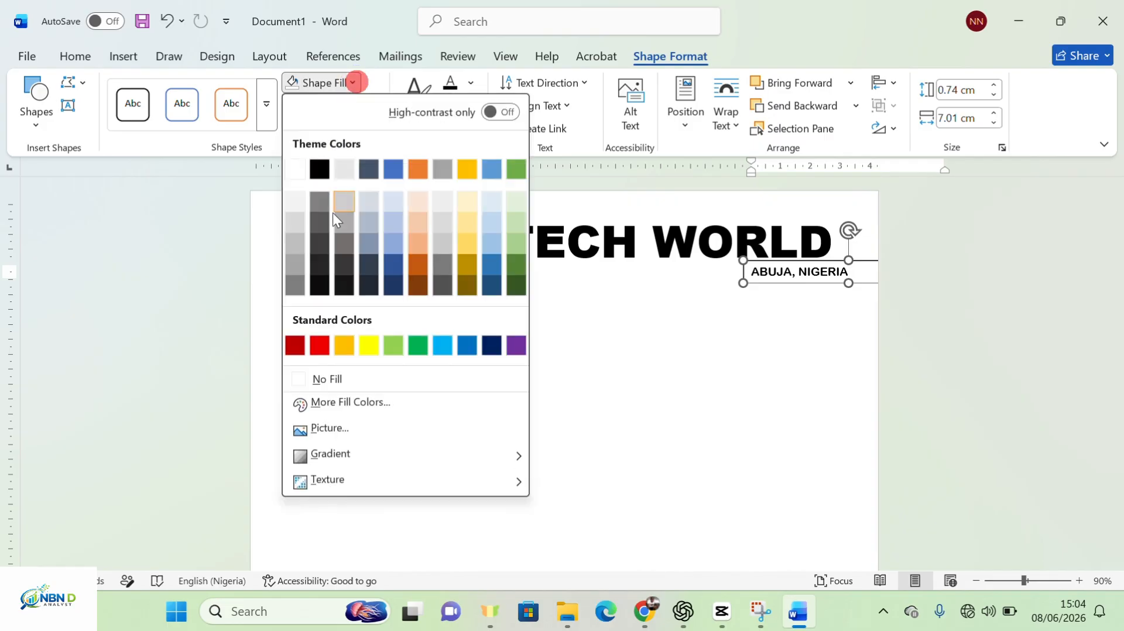
left_click(359, 400)
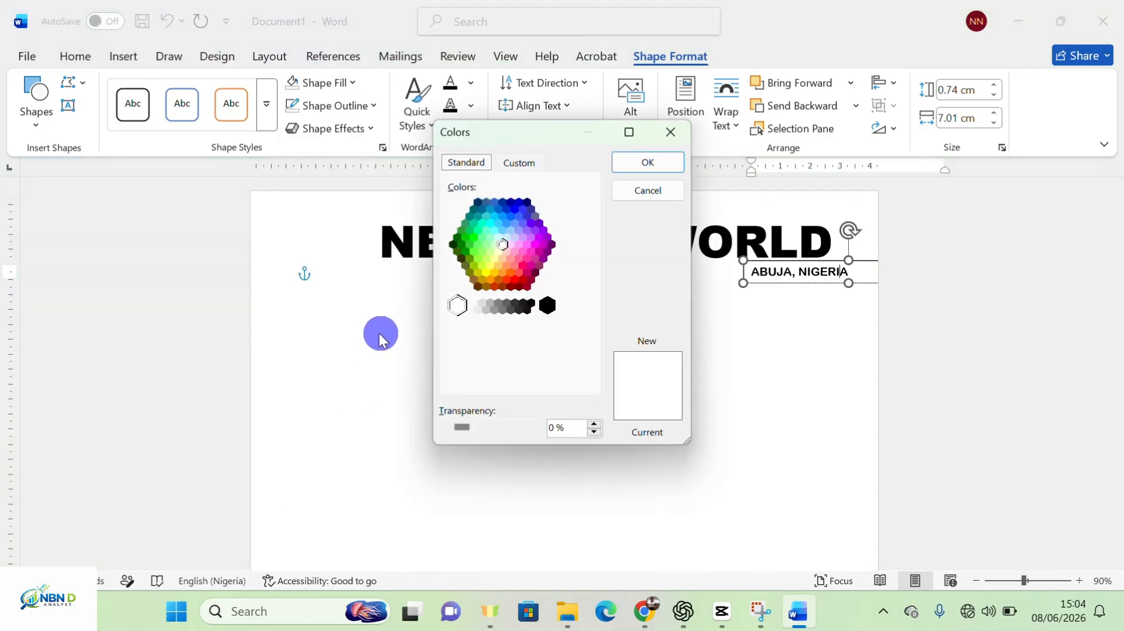
left_click(689, 131)
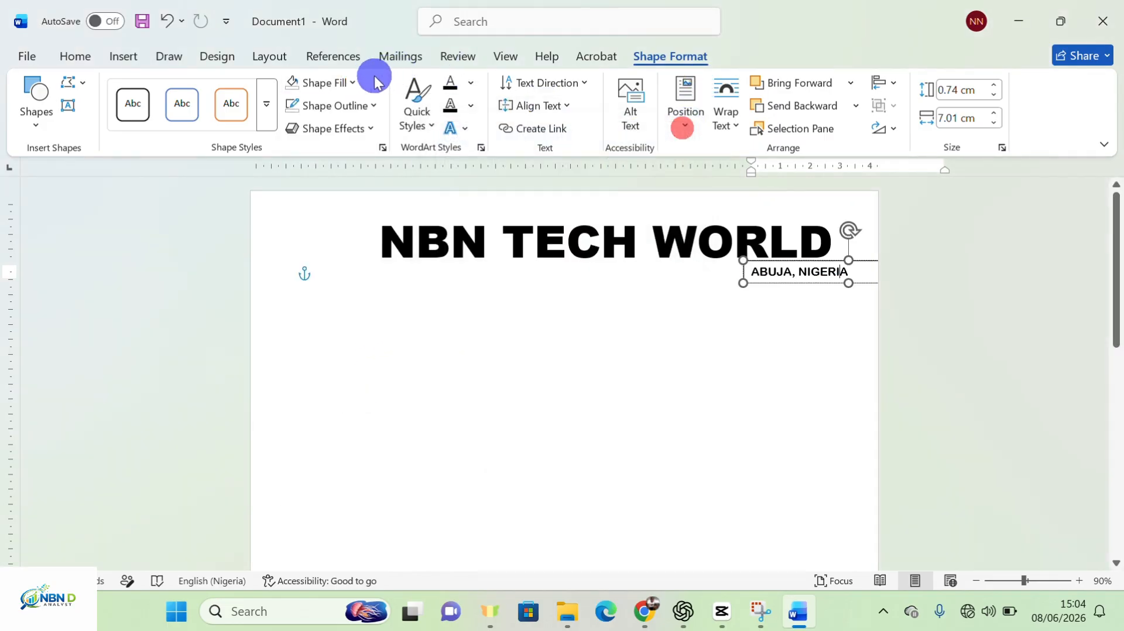
left_click(353, 84)
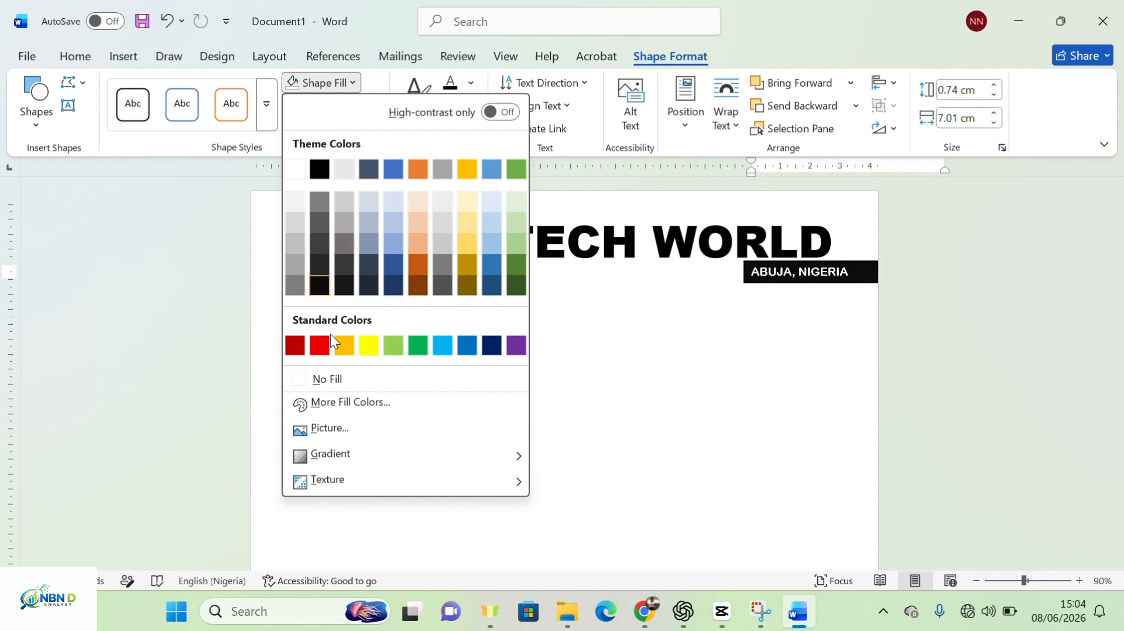
left_click(340, 377)
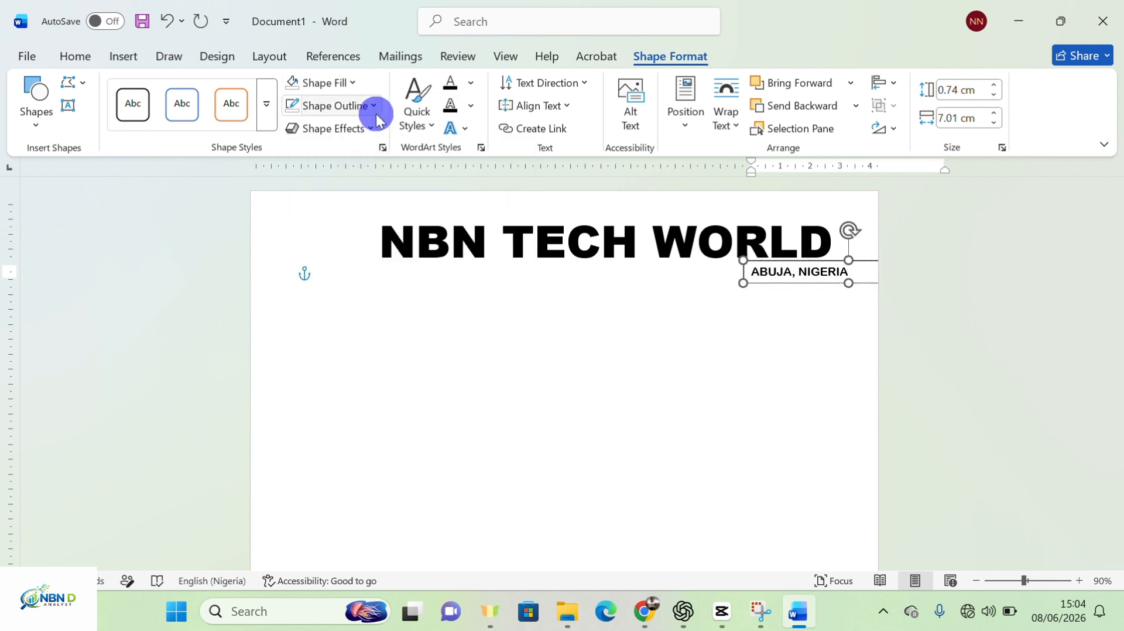
left_click(373, 106)
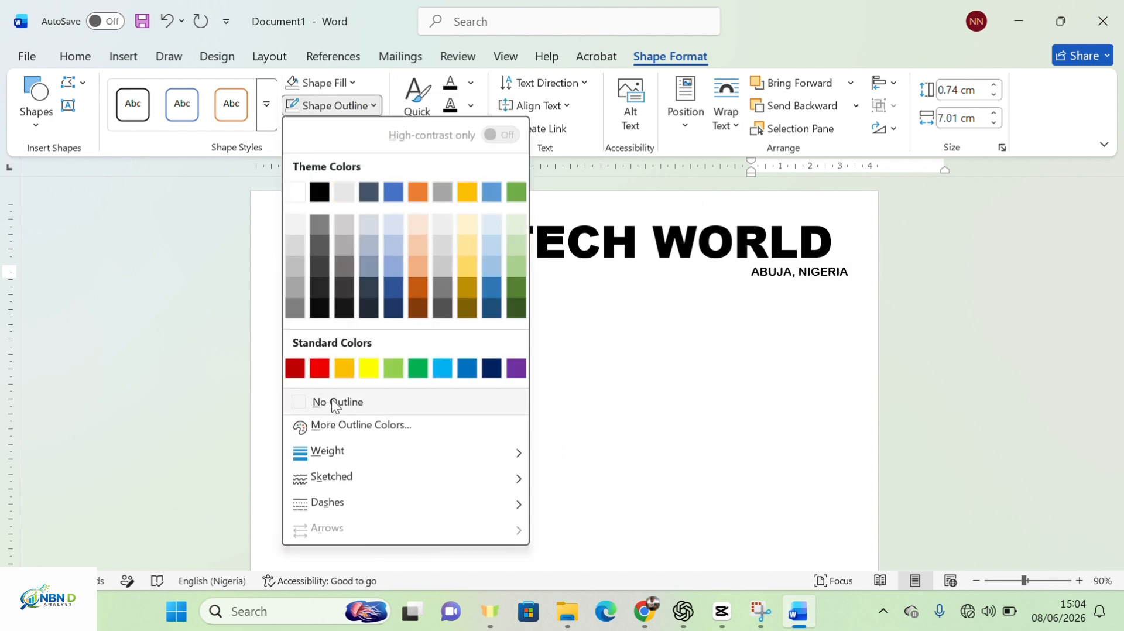
left_click(330, 401)
left_click(673, 406)
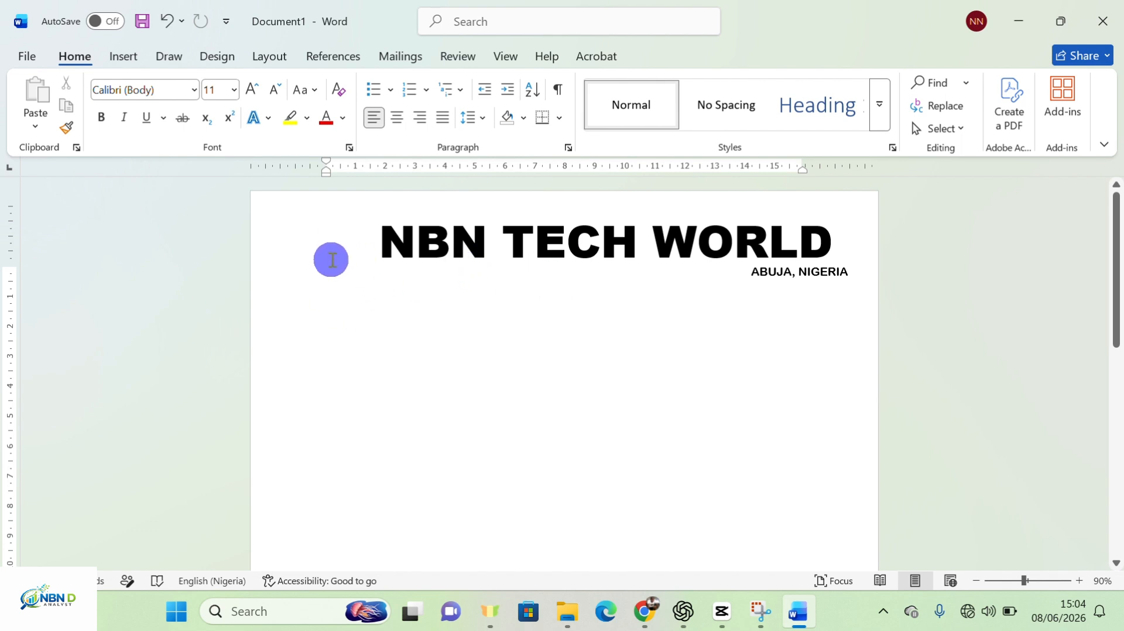
Insert the Gemini generated logo image from the Downloads folder
left_click(129, 58)
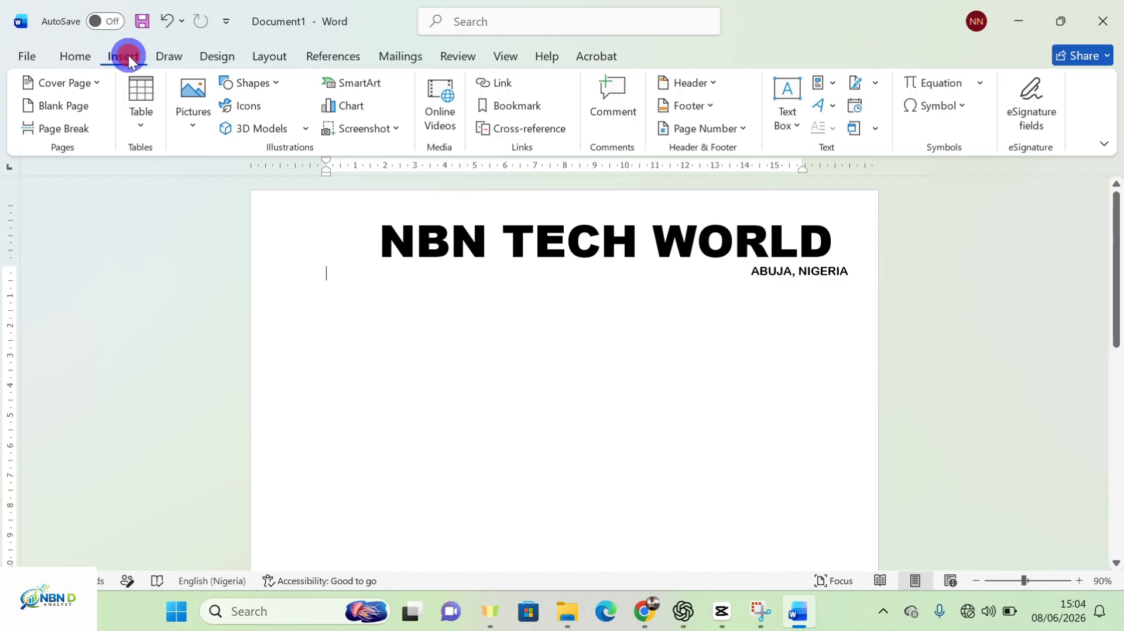
left_click(192, 125)
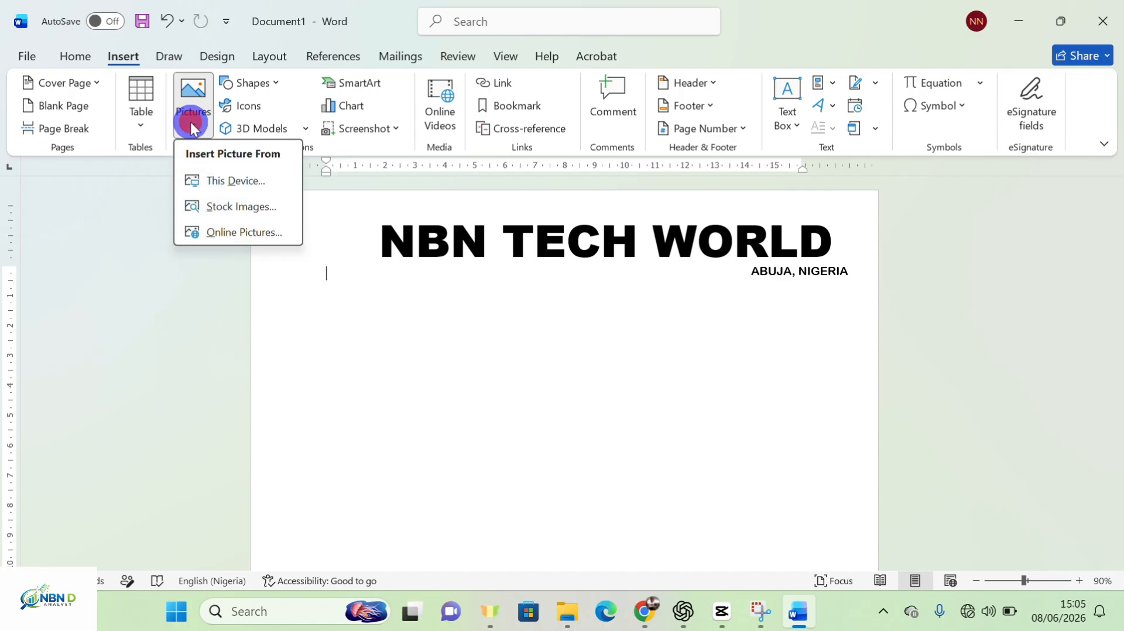
left_click(236, 183)
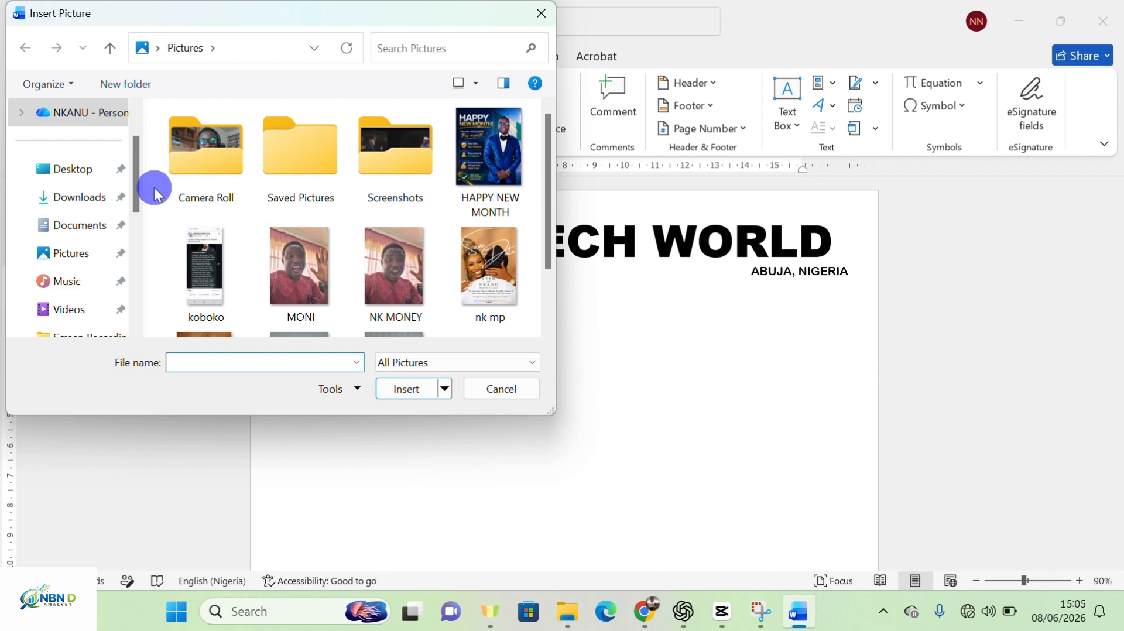
left_click(101, 200)
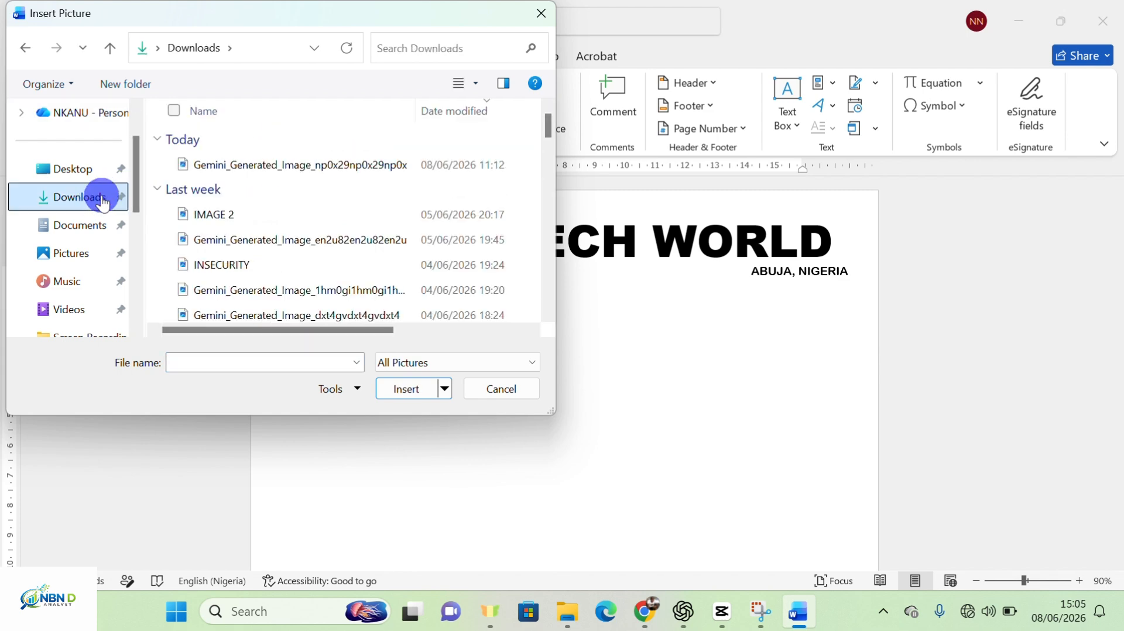
double_click(260, 168)
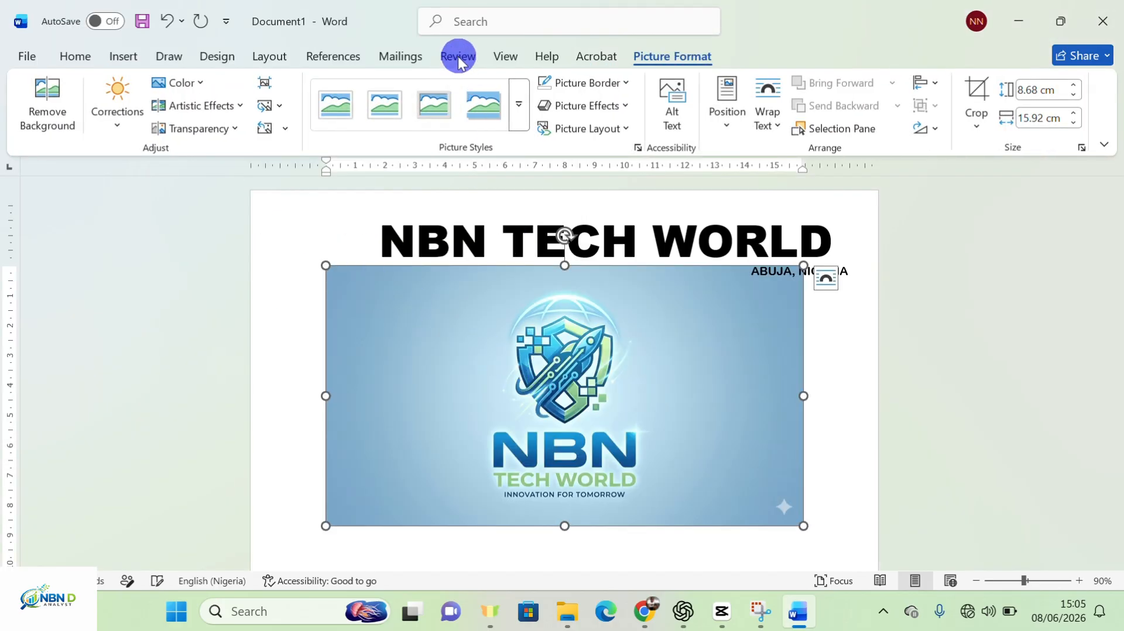
Set the logo picture's text wrapping to In Front of Text
left_click(476, 32)
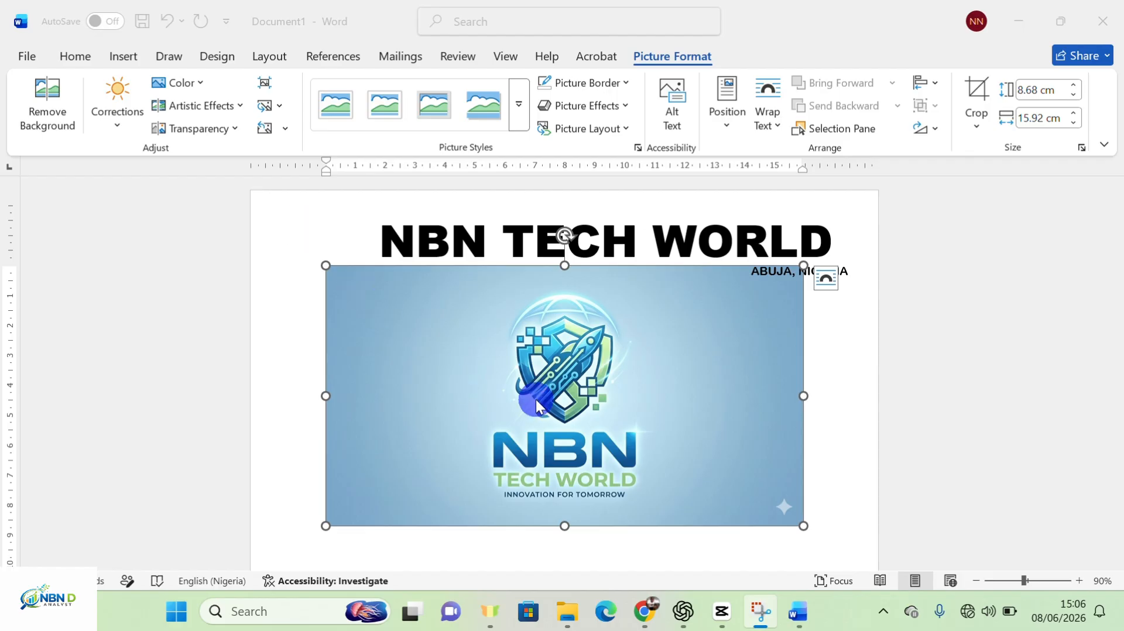
left_click(632, 391)
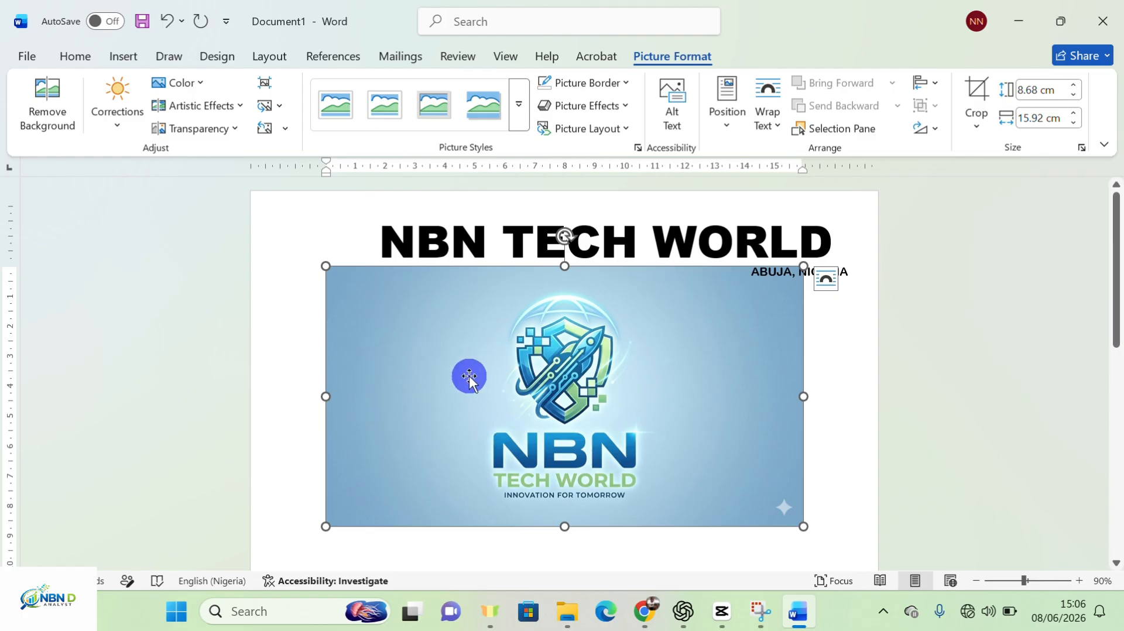
left_click(827, 284)
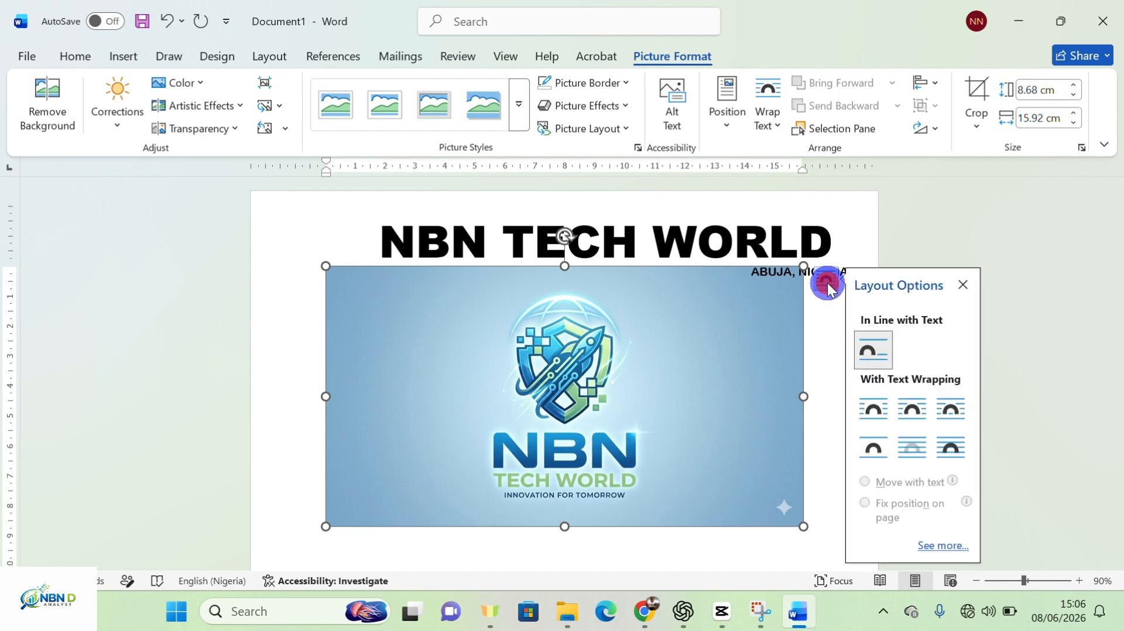
left_click(951, 446)
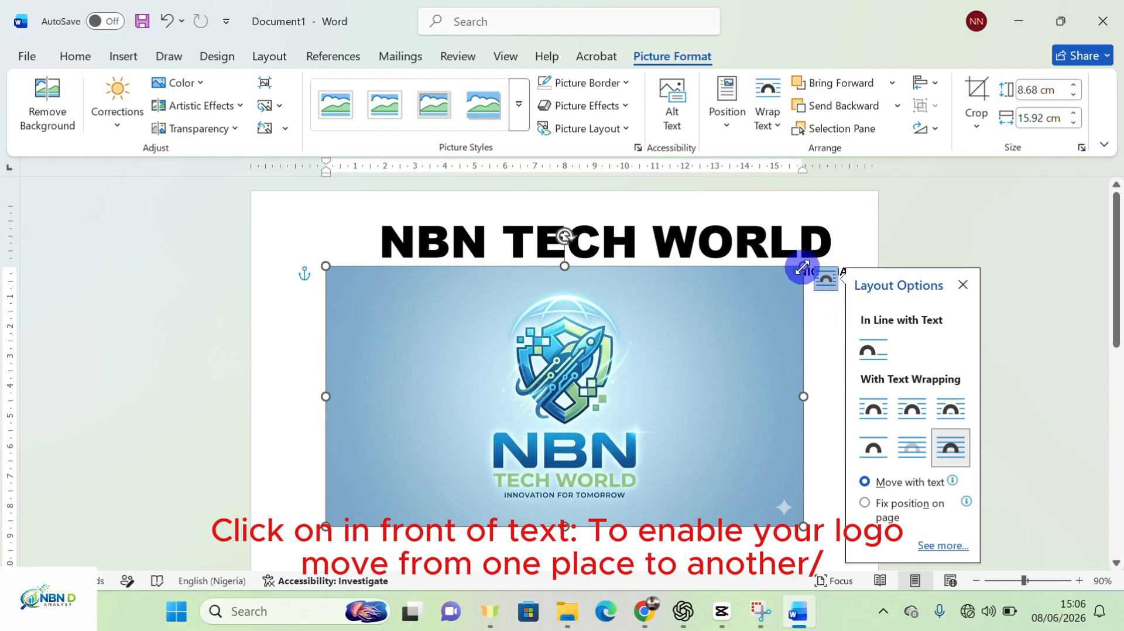
Shrink the logo to 3.14 × 5.24 cm and move it under the title
left_click_drag(802, 269, 490, 398)
left_click_drag(450, 457, 434, 349)
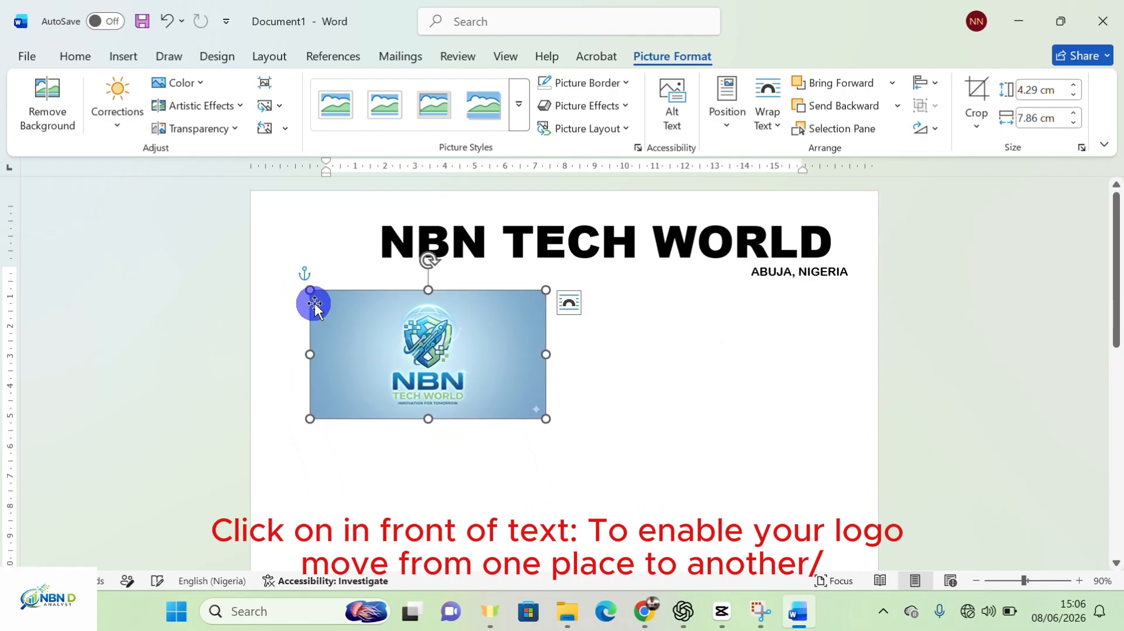
mouse_move(310, 352)
left_mouse_down()
mouse_move(359, 353)
mouse_move(332, 348)
left_mouse_up()
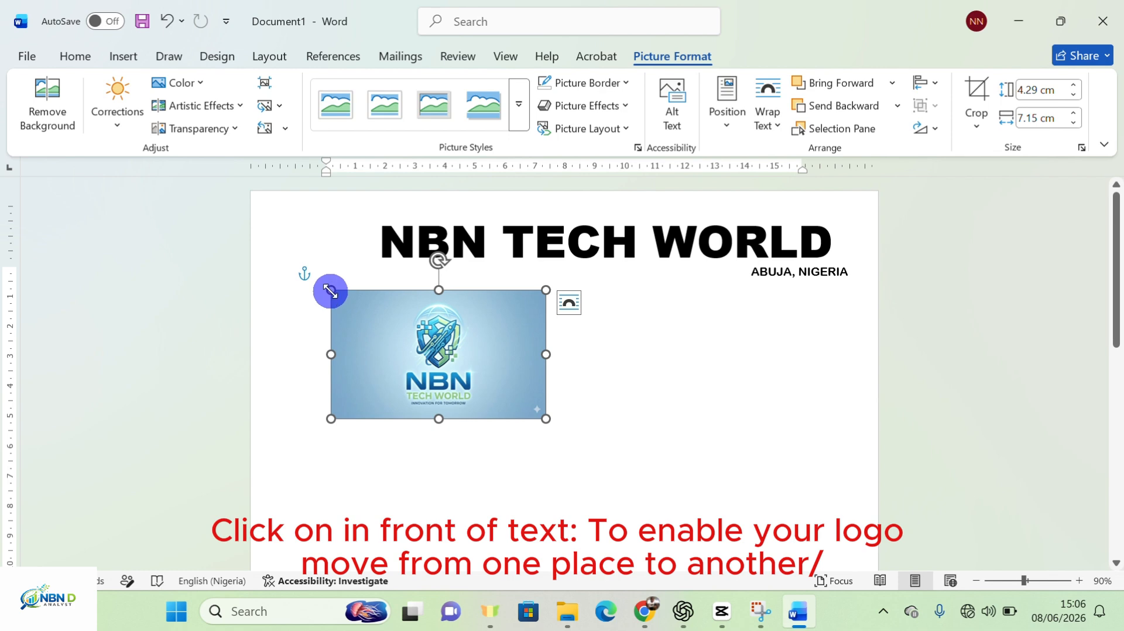
left_click_drag(331, 291, 357, 309)
left_click_drag(387, 328, 389, 326)
left_click_drag(445, 376, 424, 349)
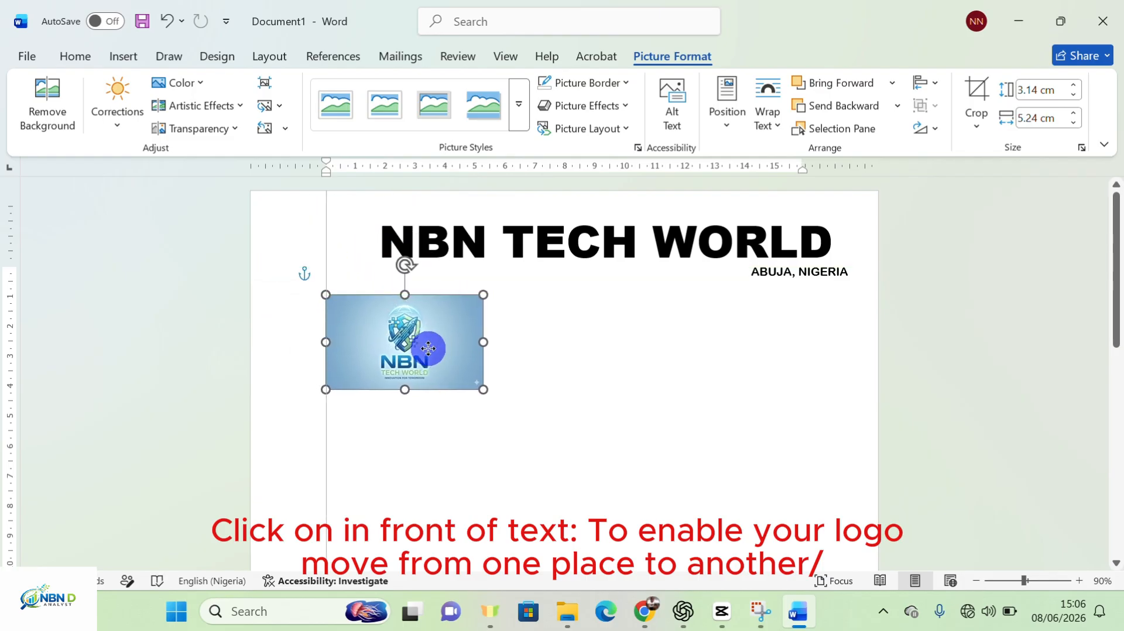
Apply the oval metal-frame picture style to the logo
left_click(518, 104)
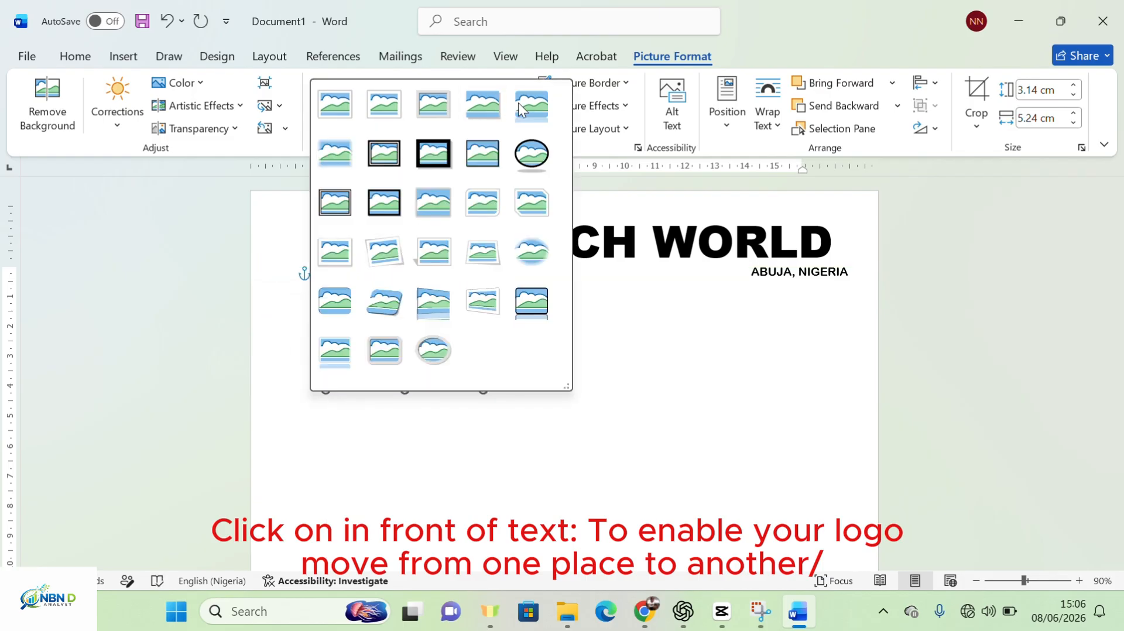
left_click(445, 355)
left_click(455, 356)
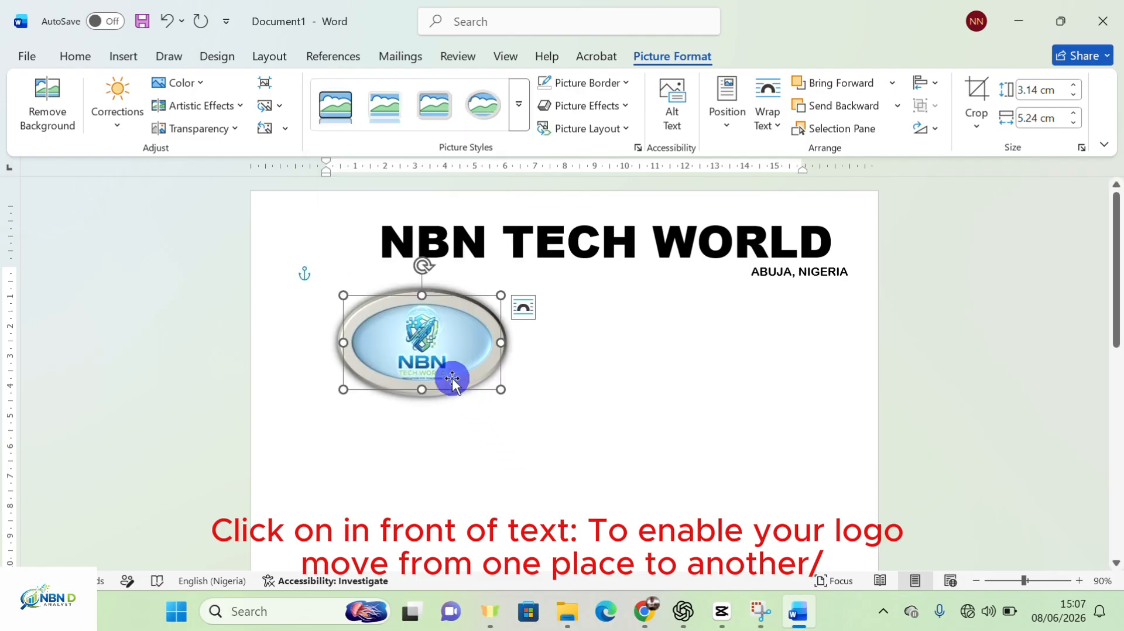
left_click_drag(451, 366, 459, 421)
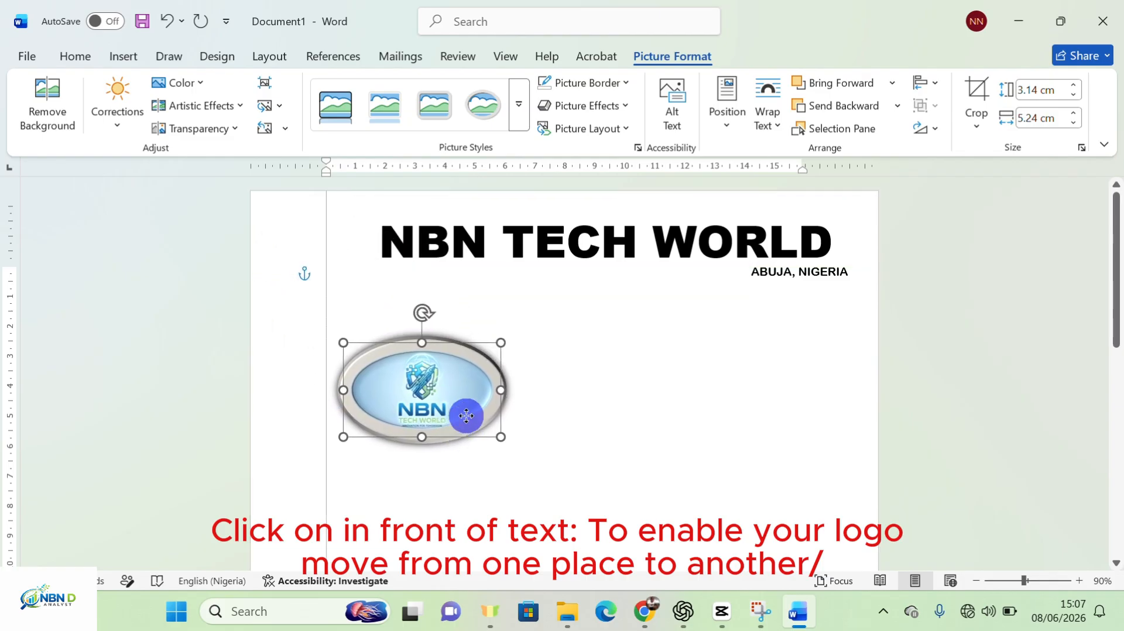
Shrink the logo to 1.74 × 2.91 cm and place it top left beside the heading
left_click_drag(502, 343, 371, 394)
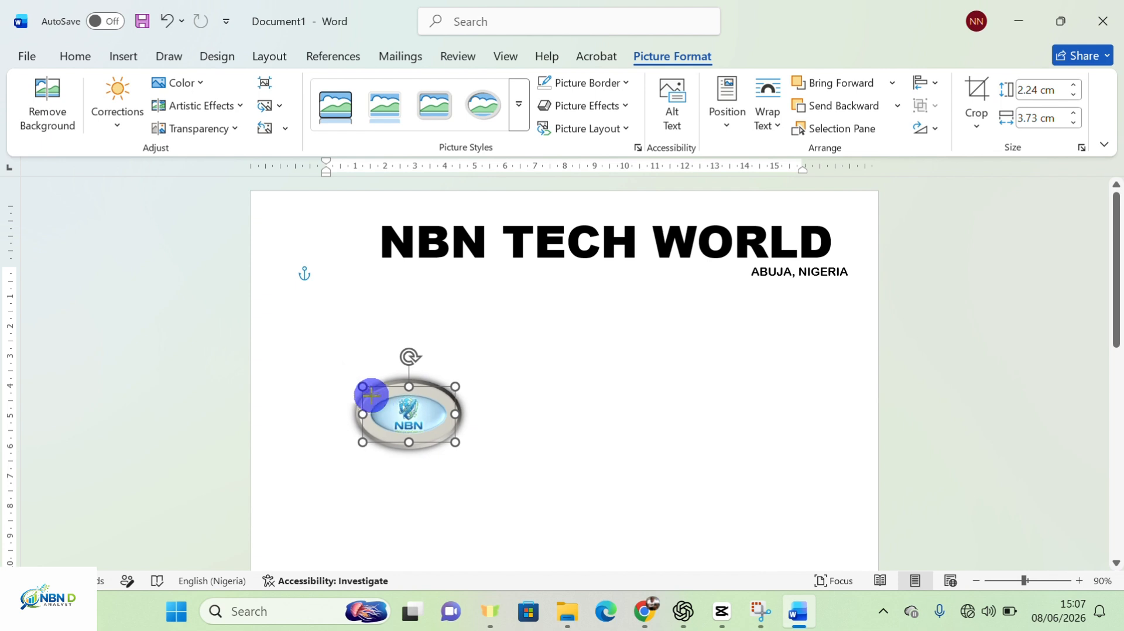
left_click(492, 342)
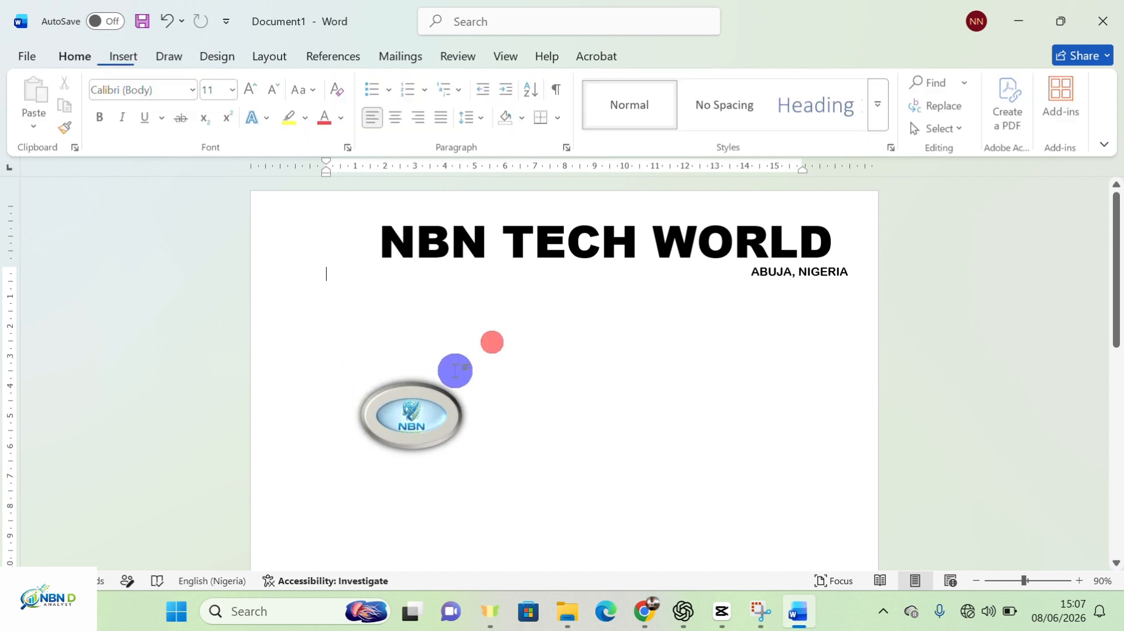
left_click_drag(424, 408, 328, 245)
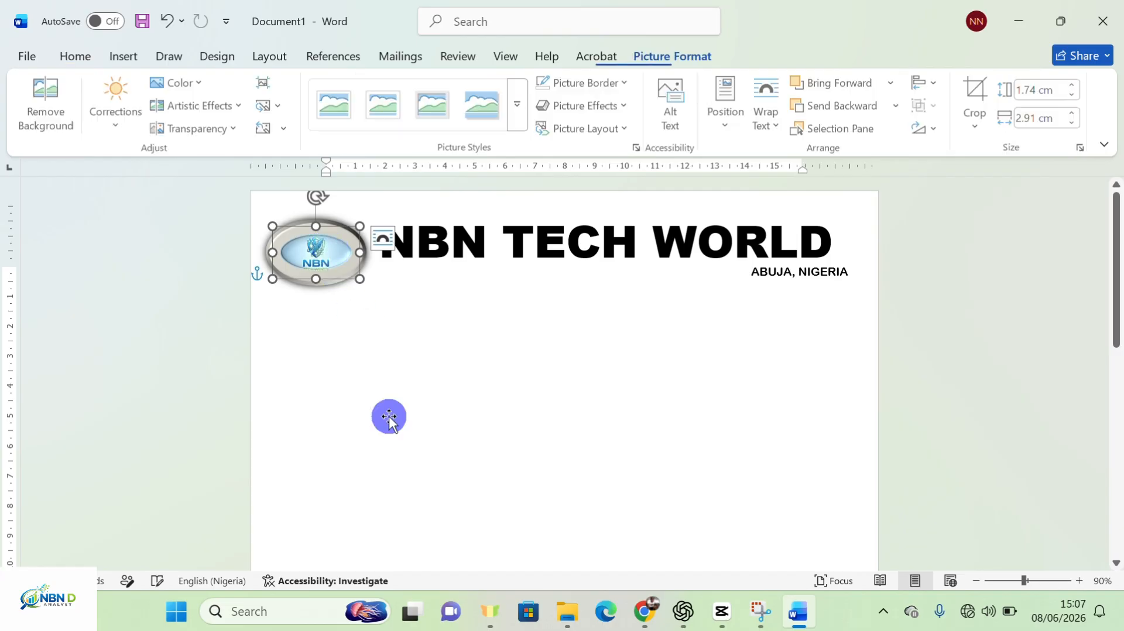
left_click(392, 421)
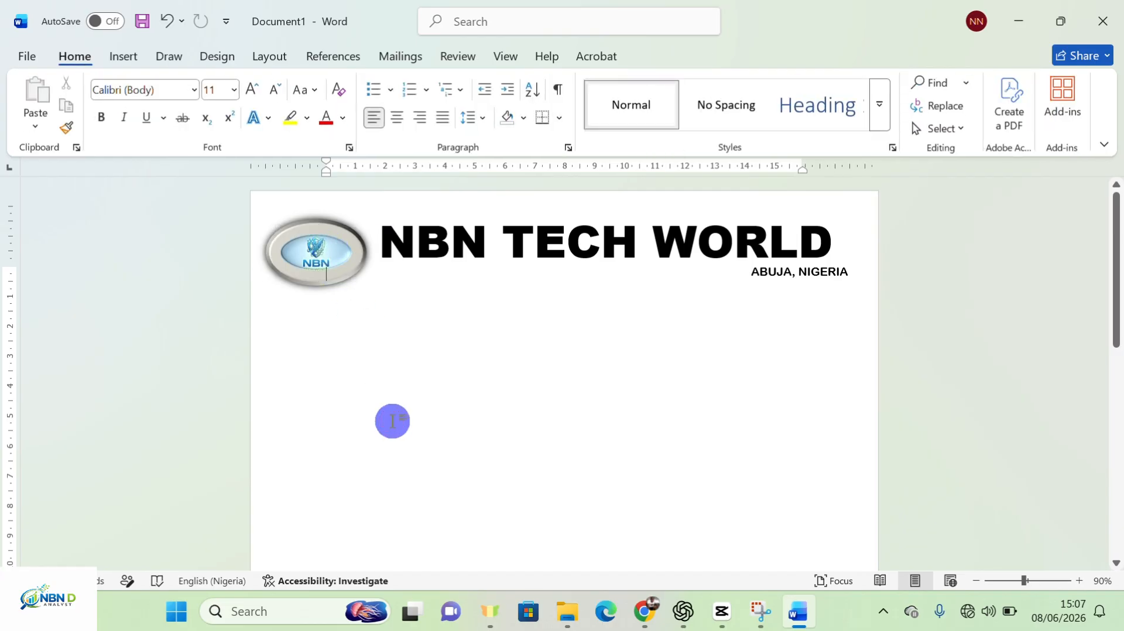
Draw a new text box below the logo to hold the Phone No line
left_click(131, 59)
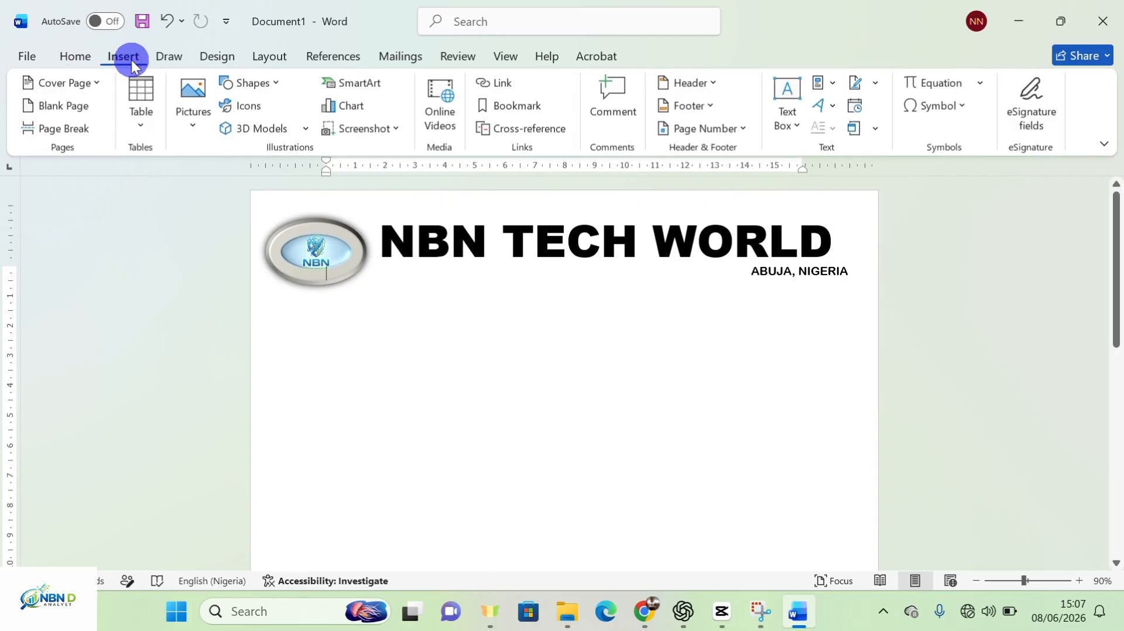
left_click(279, 86)
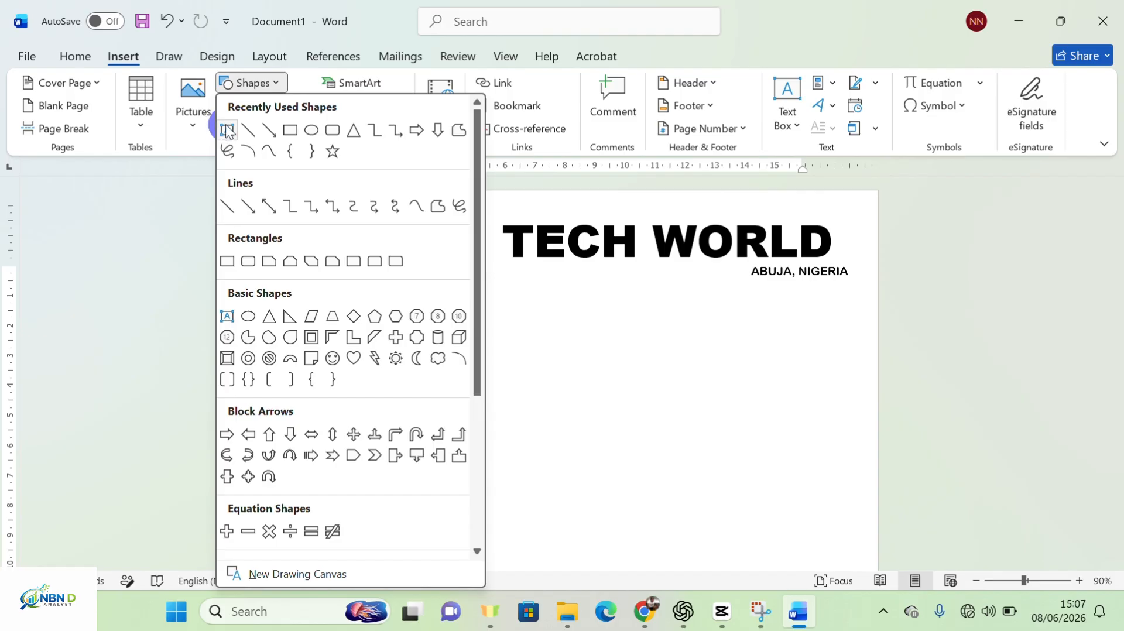
left_click(227, 130)
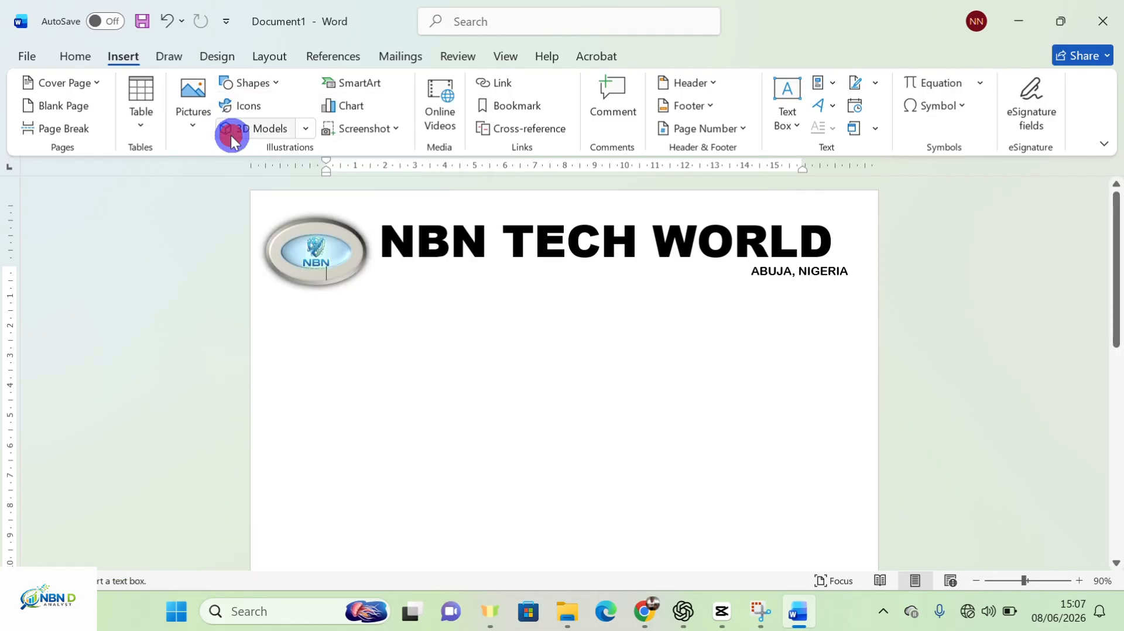
left_click_drag(303, 312, 650, 379)
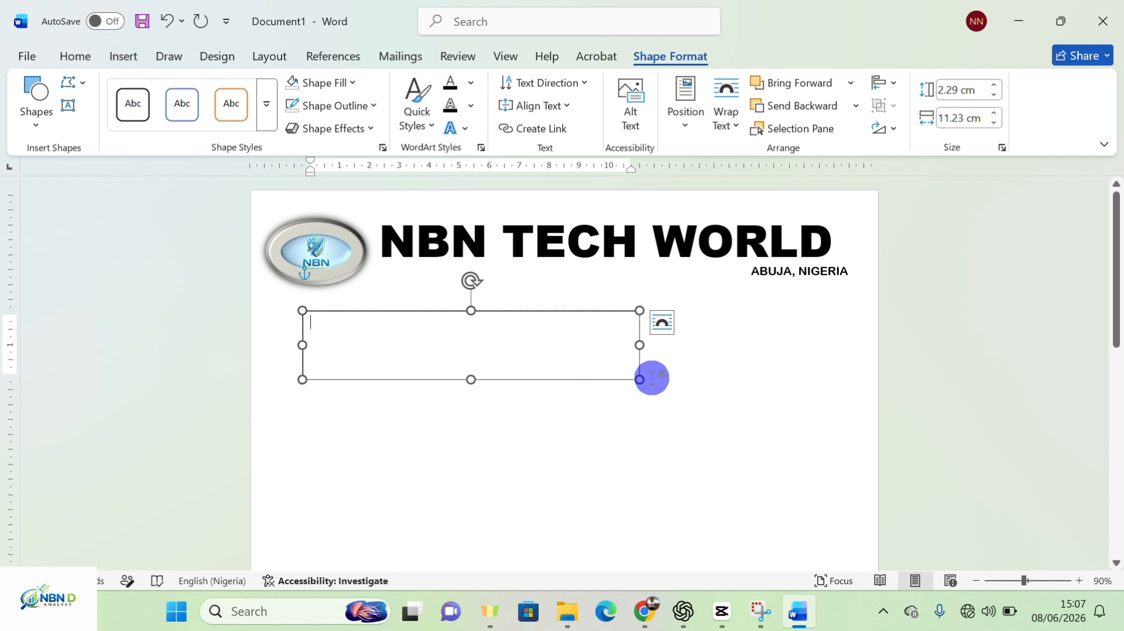
type("P")
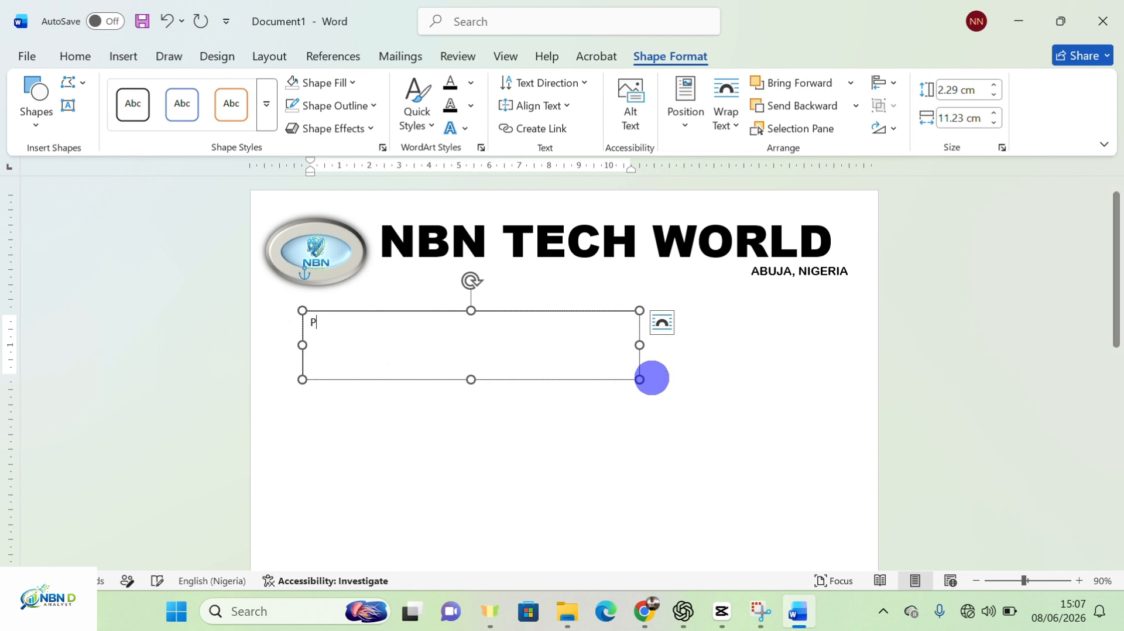
key("BackSpace")
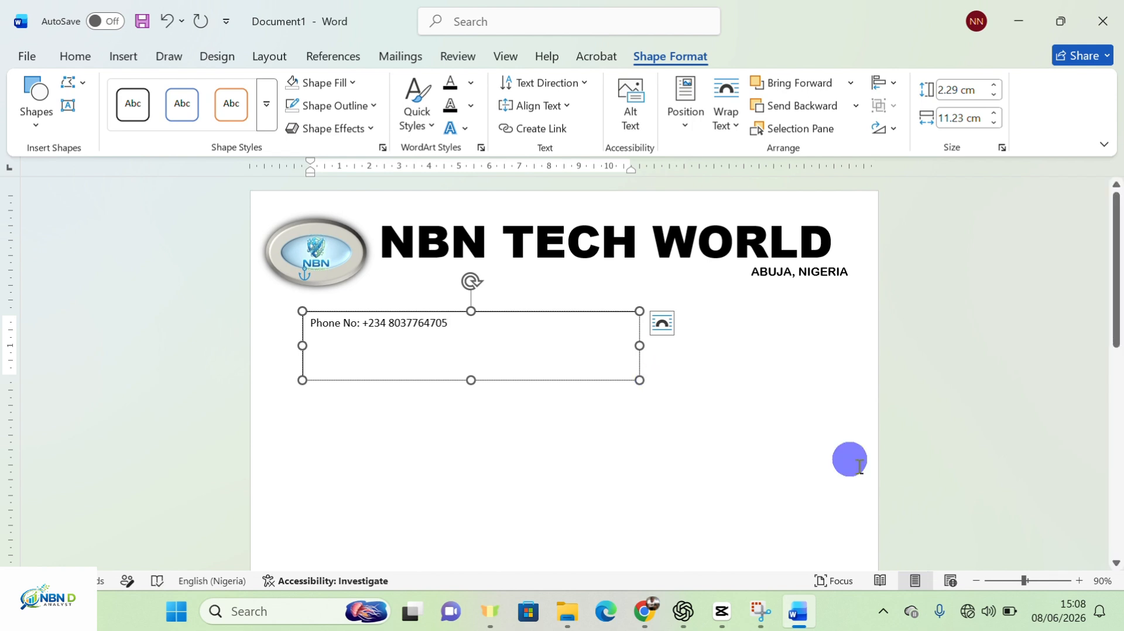
Fit the phone box snugly around its line and duplicate it alongside with Ctrl+D
left_click_drag(642, 345, 473, 349)
left_click_drag(388, 380, 396, 334)
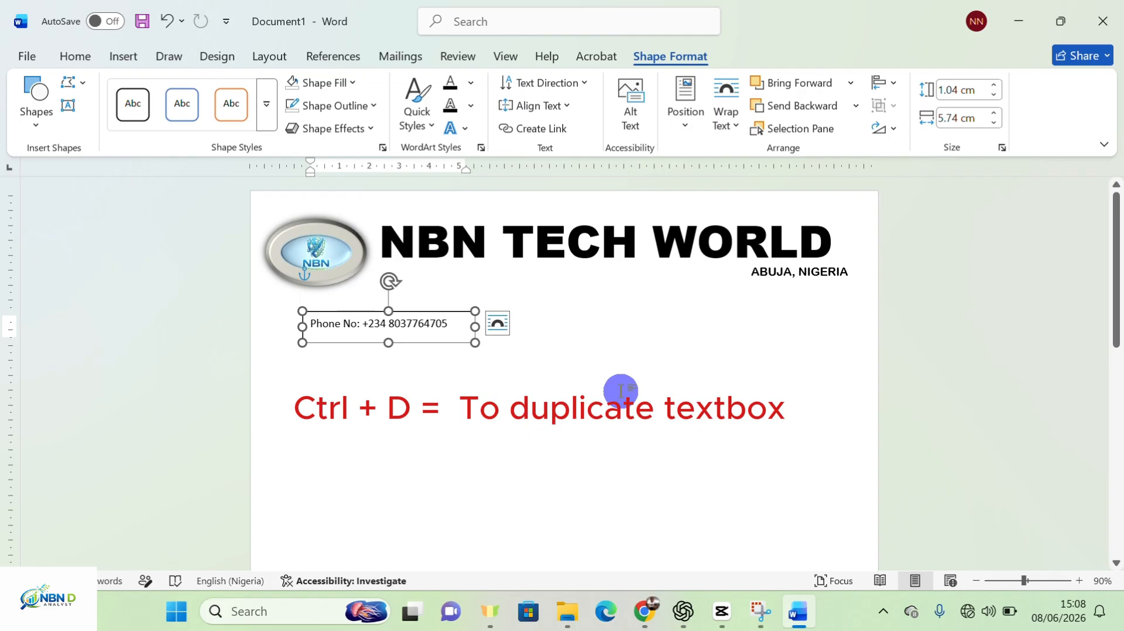
key("ctrl+d")
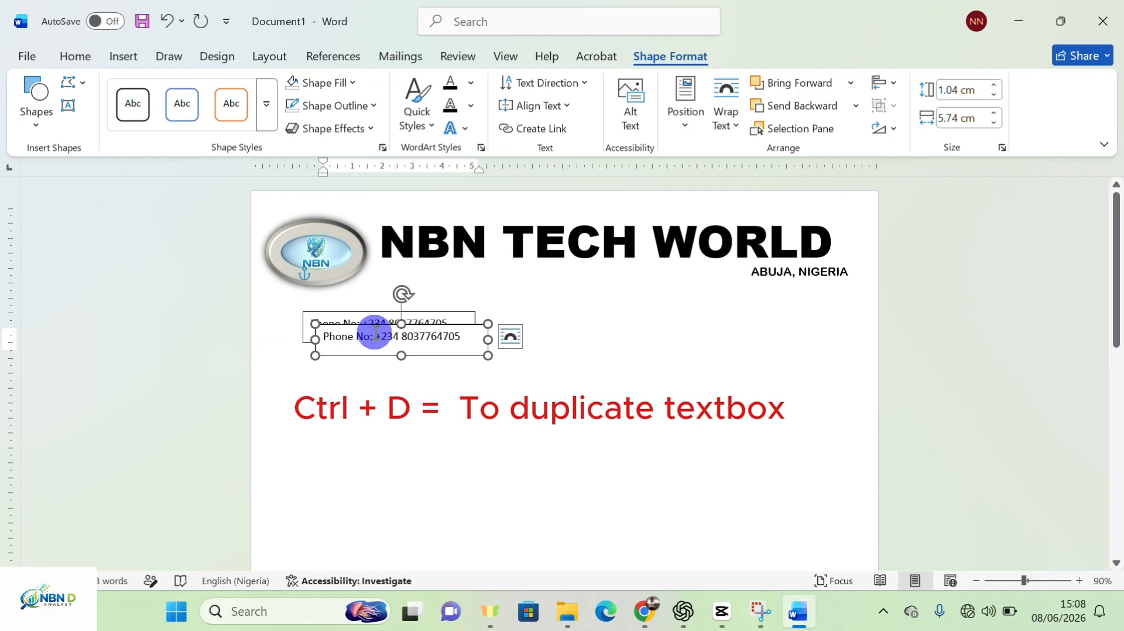
left_click_drag(418, 322, 606, 318)
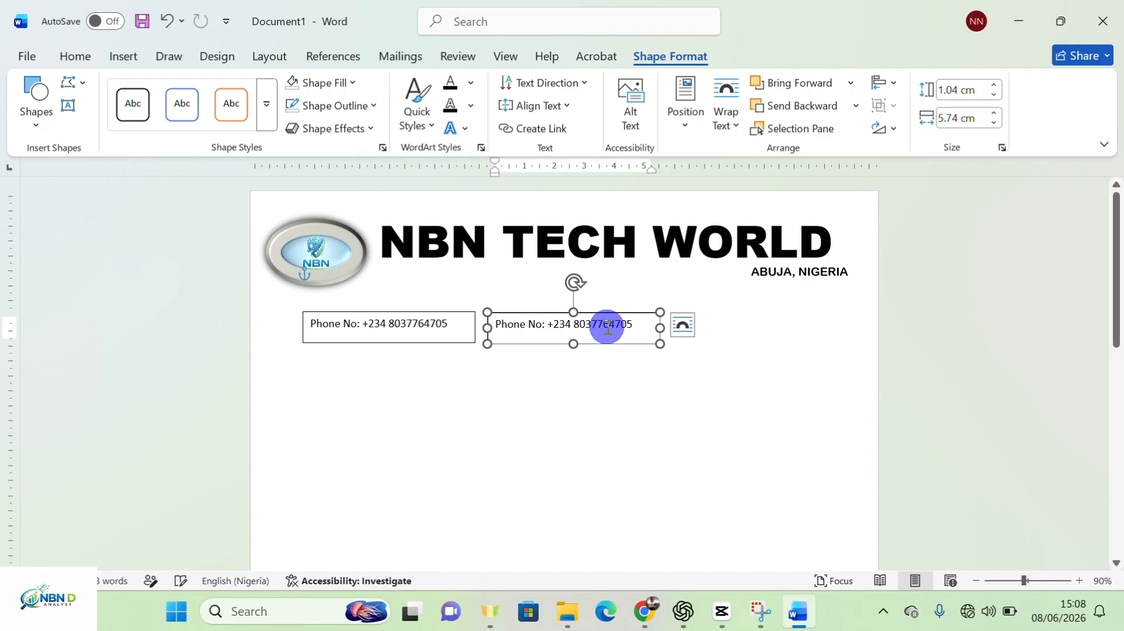
Relabel the copy as Email: with the company e-mail, widened to 7.01 cm
left_click(544, 326)
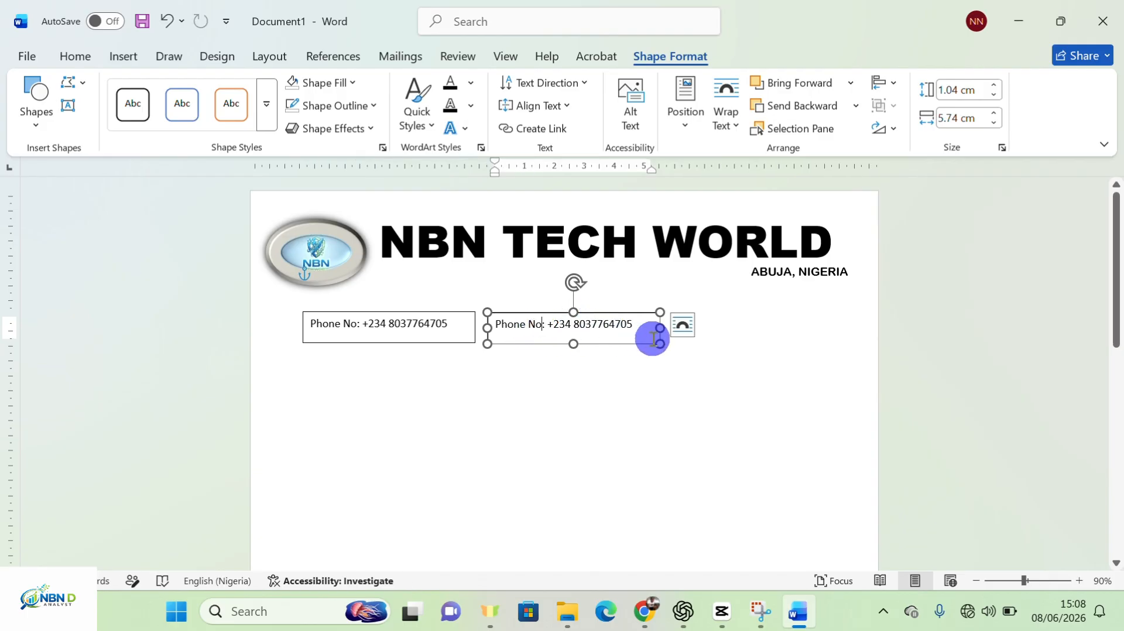
key("Delete")
key("Delete")
key("BackSpace")
key("BackSpace")
key("BackSpace")
key("BackSpace")
key("BackSpace")
key("BackSpace")
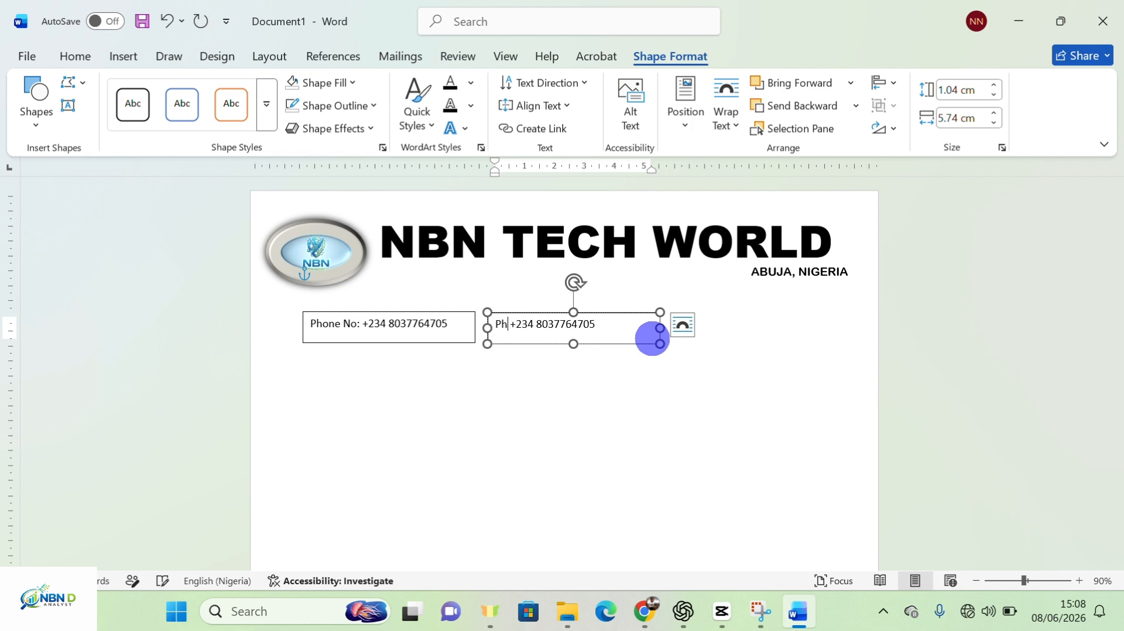
key("BackSpace")
key("BackSpace")
type("E ")
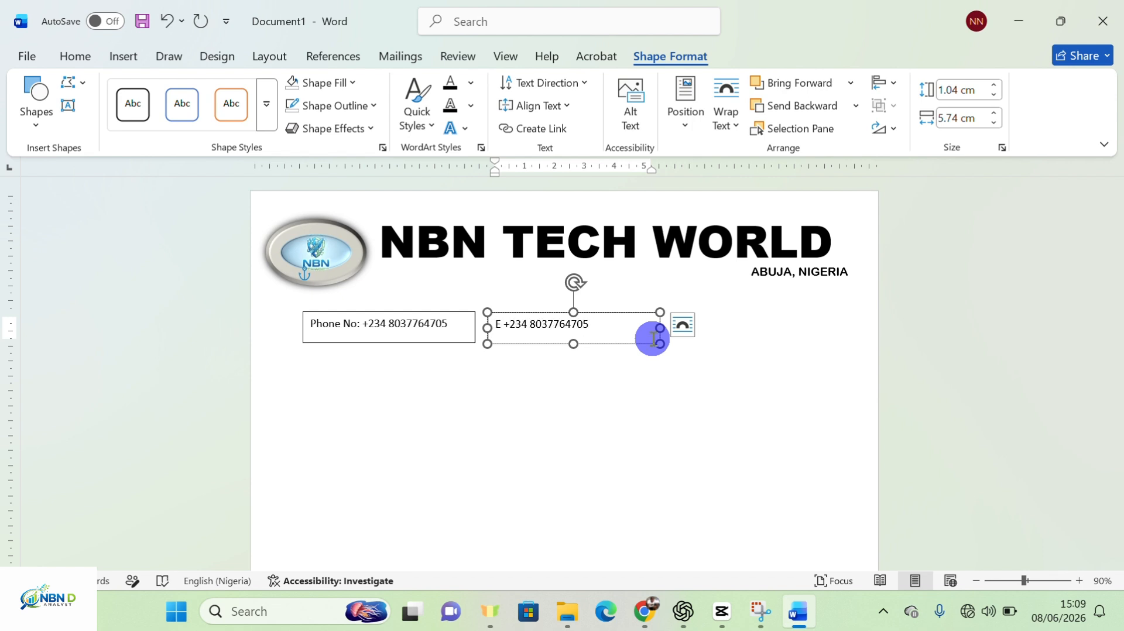
type("mail")
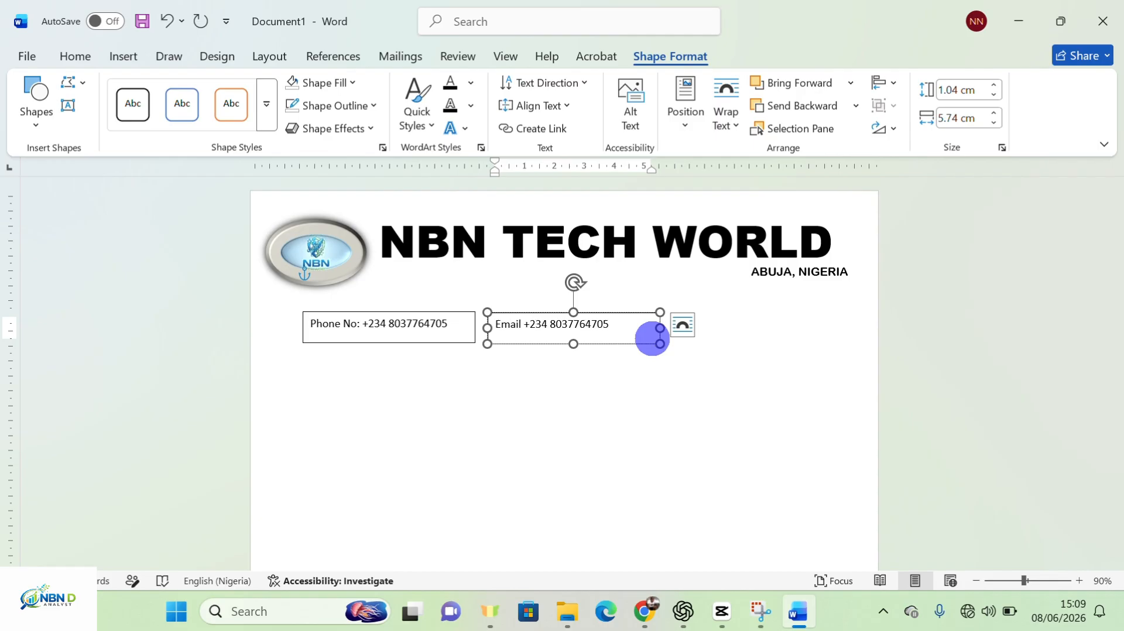
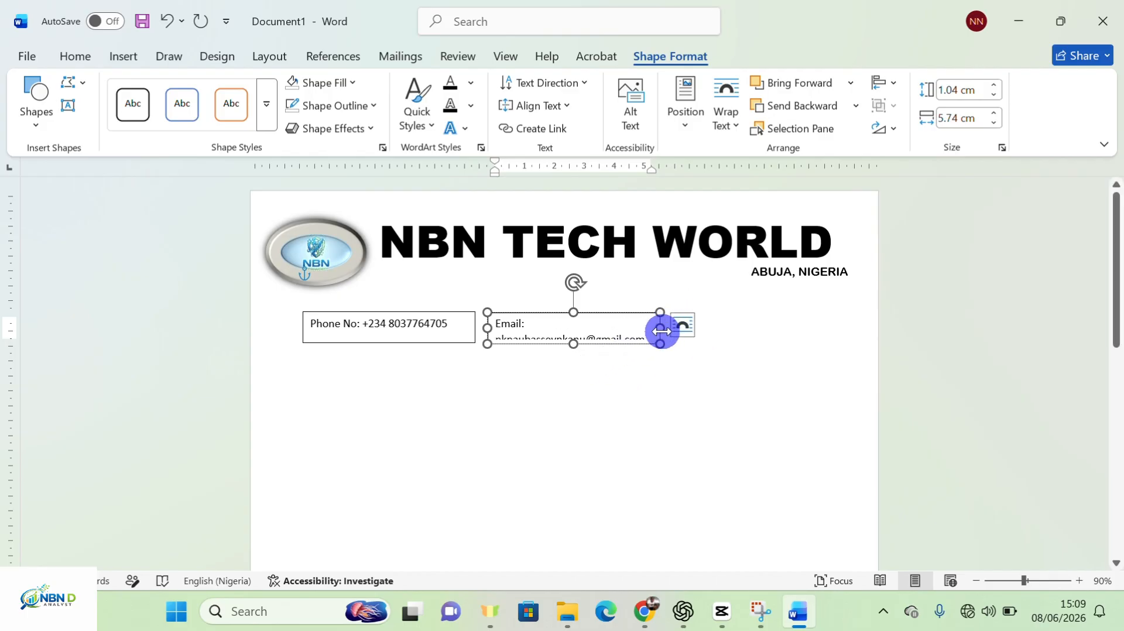
left_click_drag(661, 328, 699, 330)
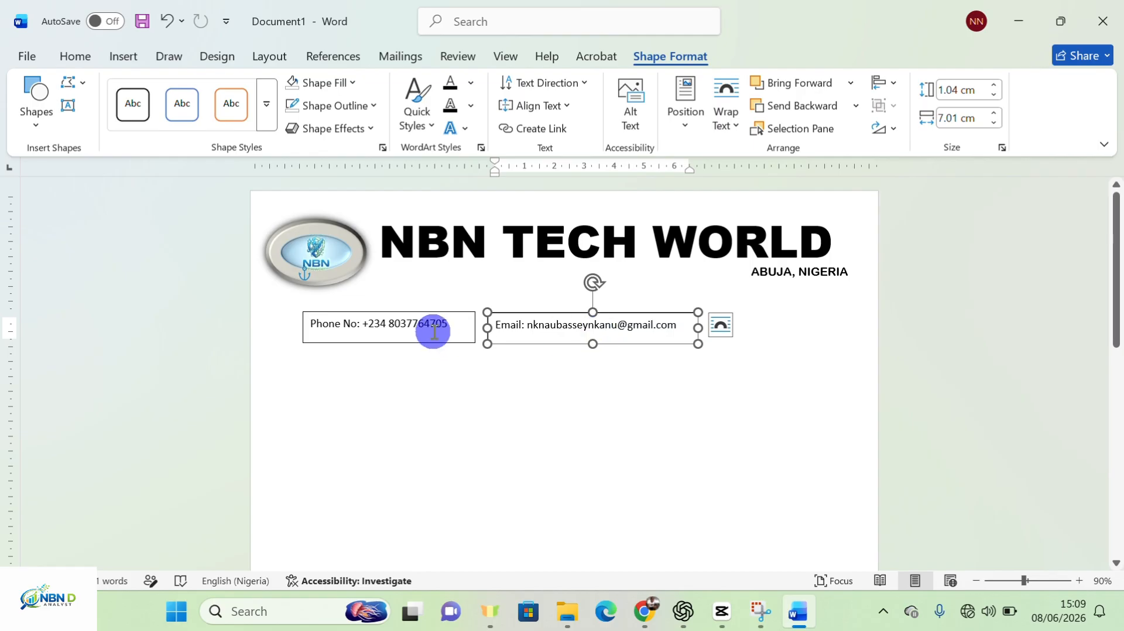
Remove the outline from the Phone No text box
left_click(434, 331)
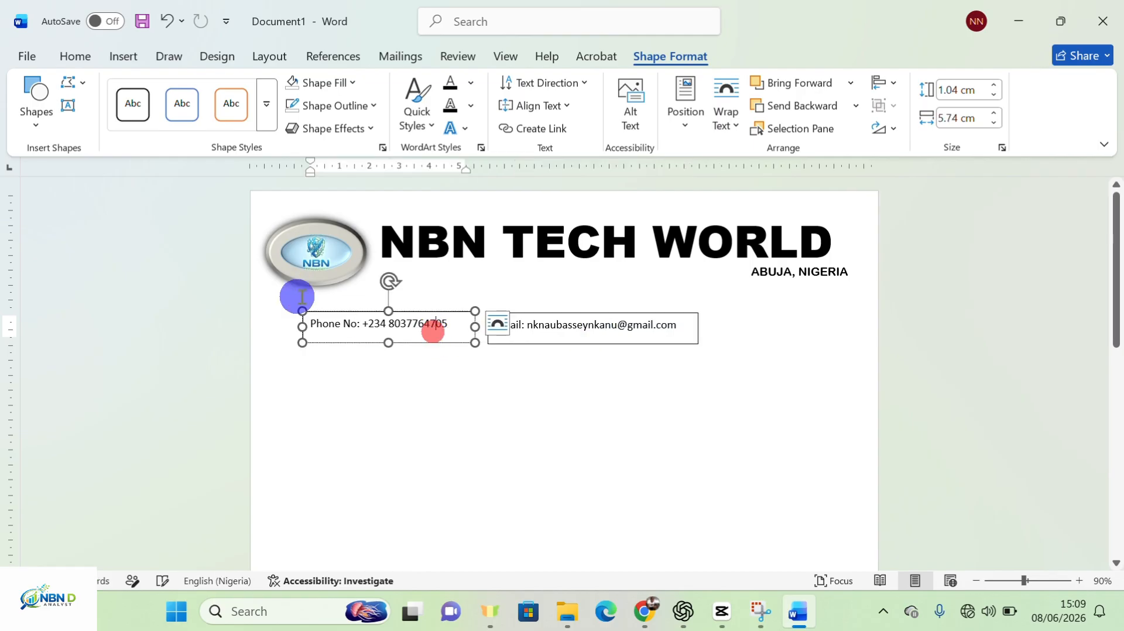
left_click(662, 55)
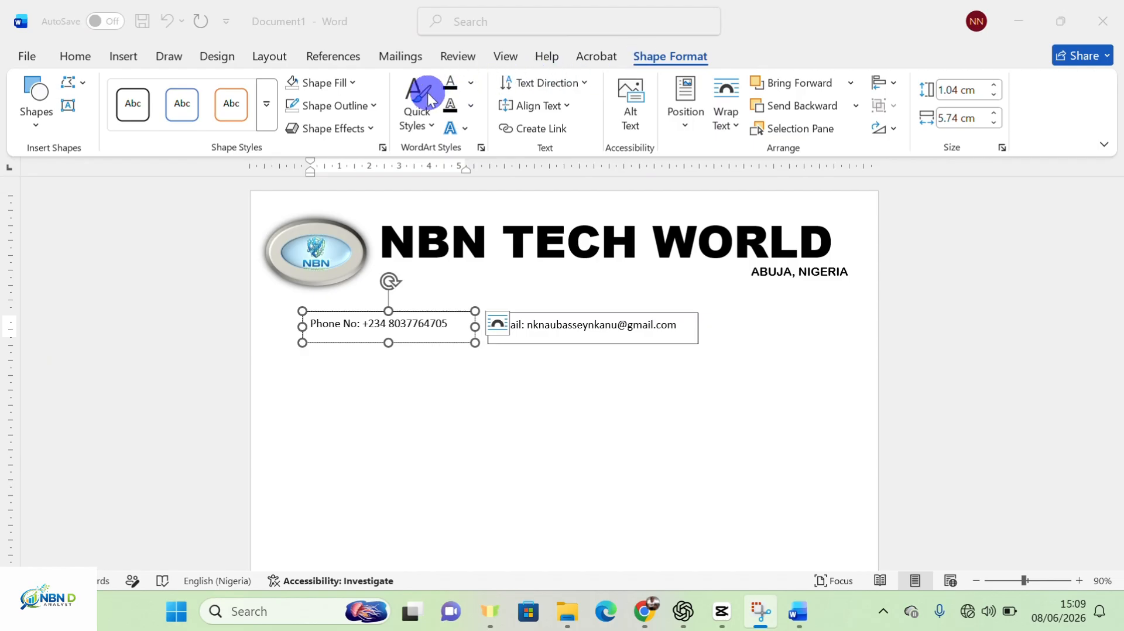
left_click(362, 106)
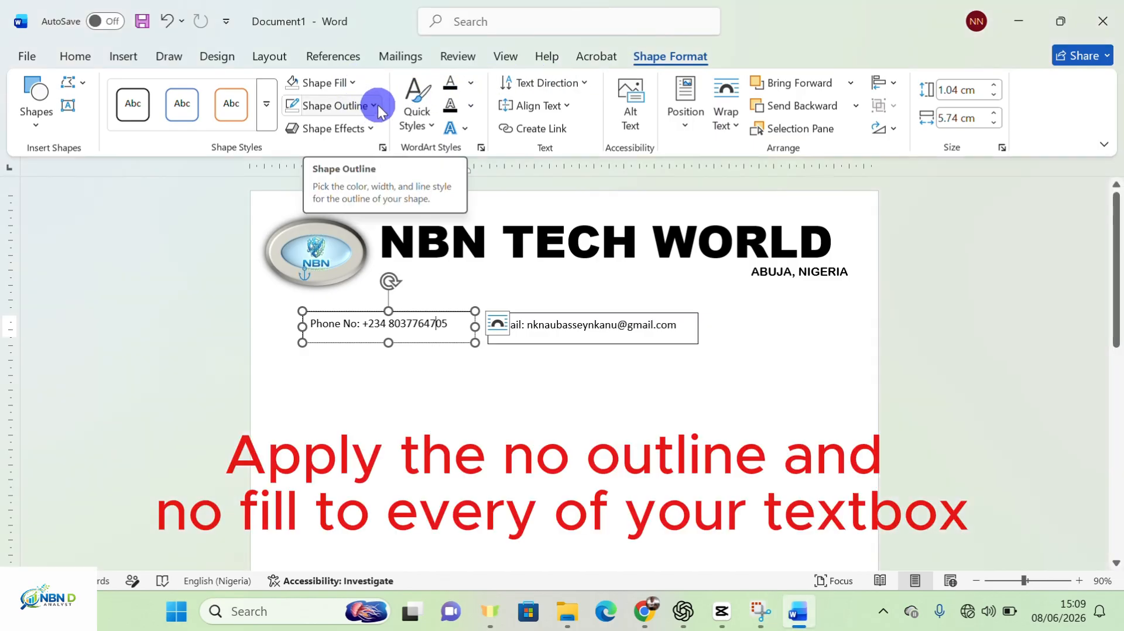
left_click(374, 106)
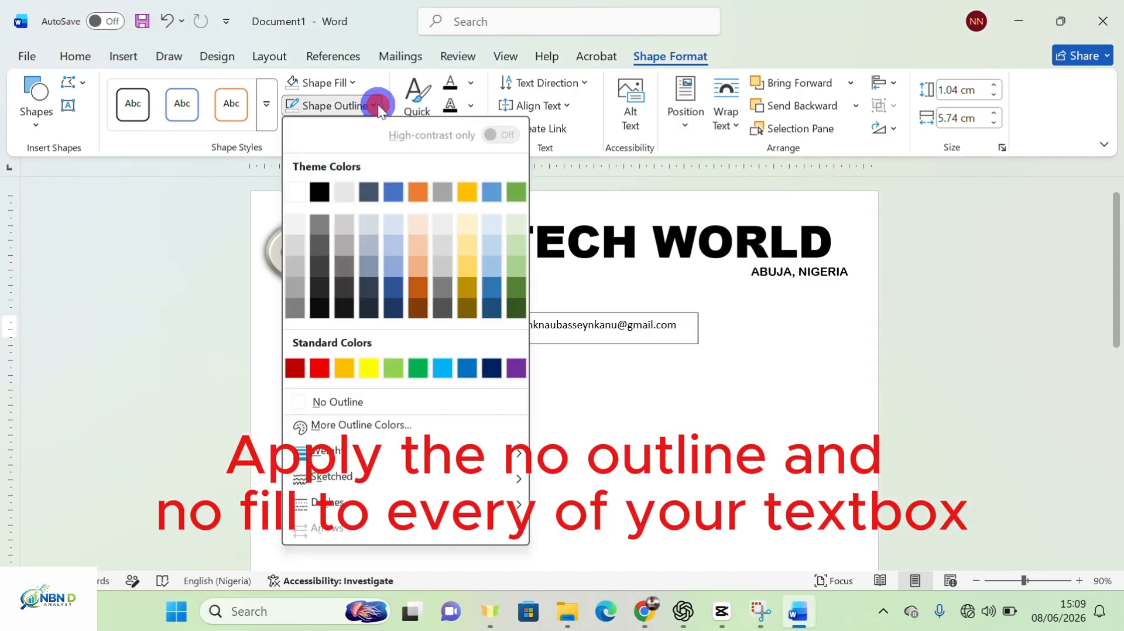
left_click(367, 394)
Remove the Email box's outline and move it up under the NBN TECH WORLD title
left_click(550, 323)
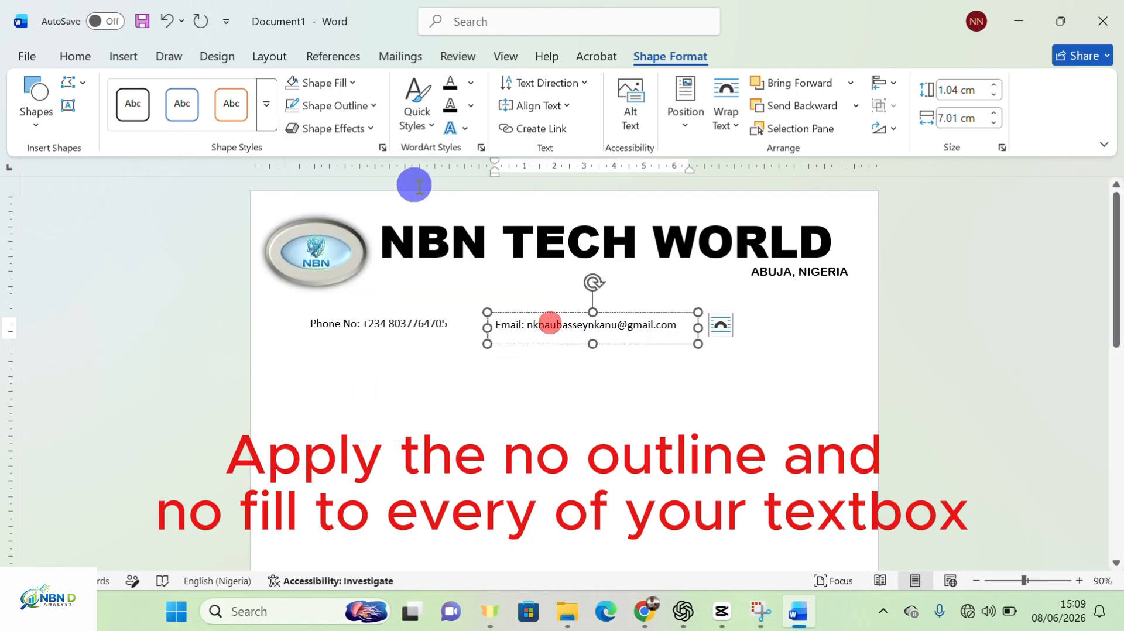
left_click(375, 107)
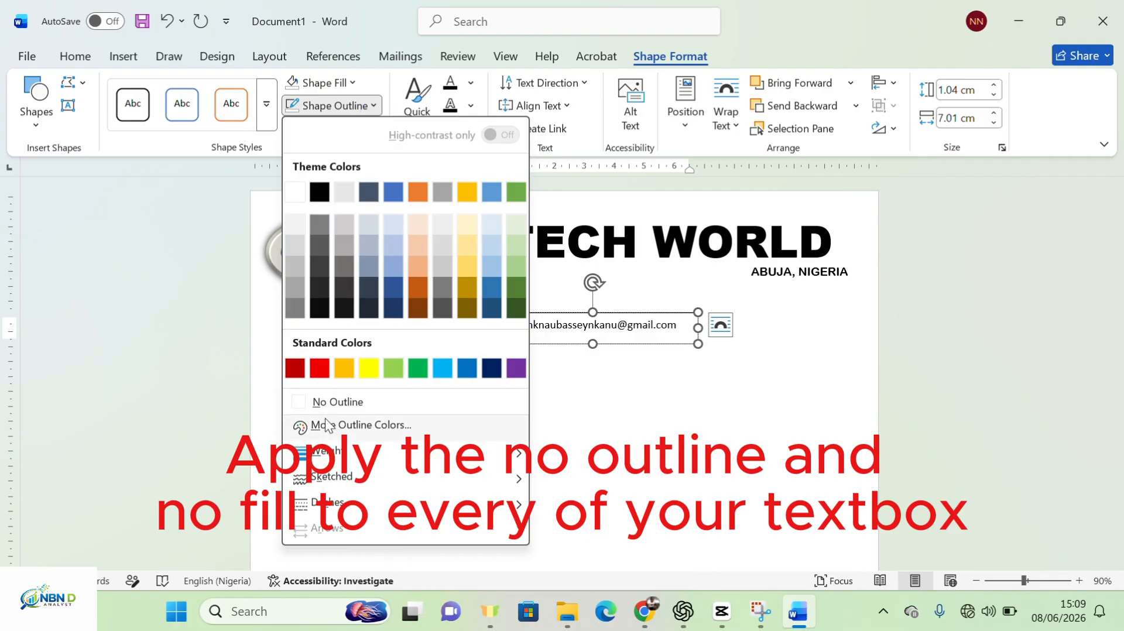
left_click(342, 401)
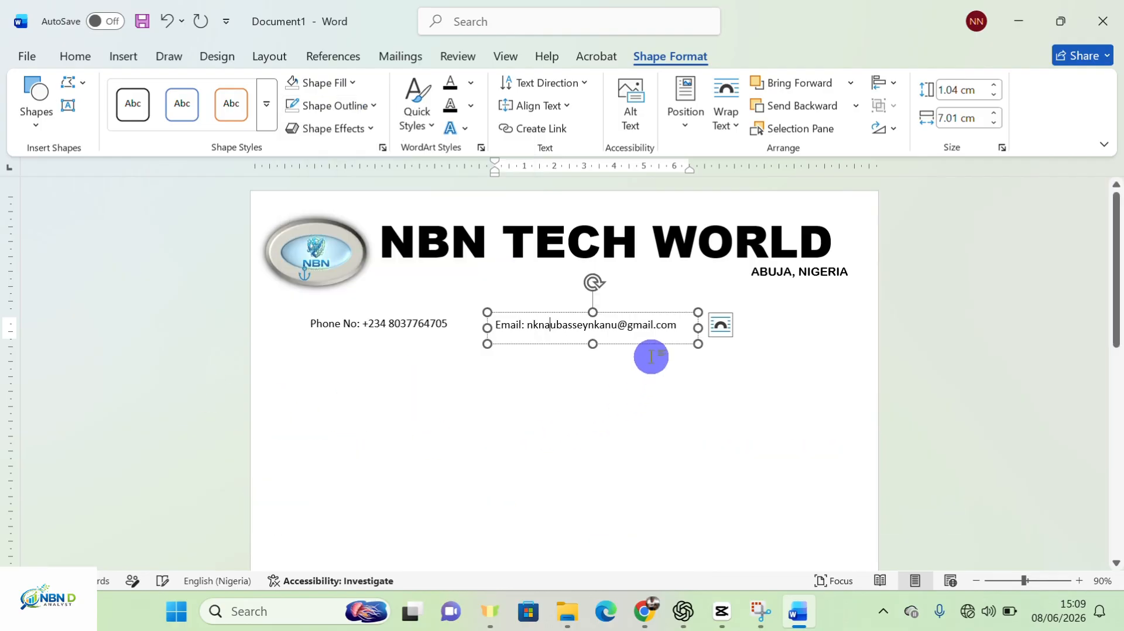
left_click(689, 391)
left_click(618, 328)
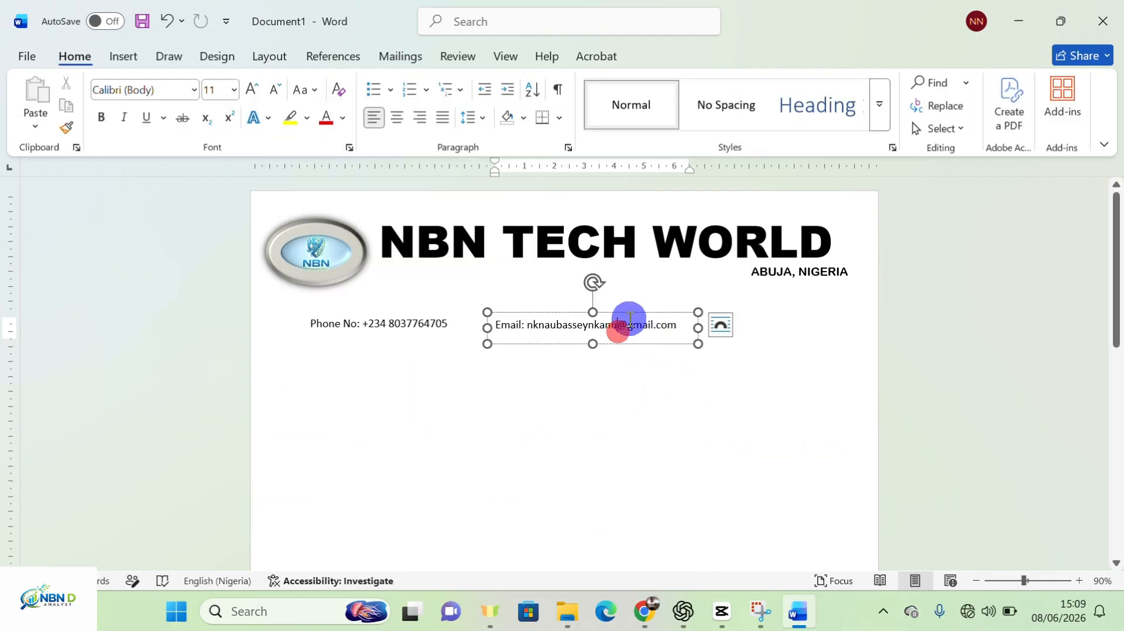
left_click_drag(628, 325, 690, 266)
Move the phone box up beside the email line and nudge the logo upward
left_click(408, 336)
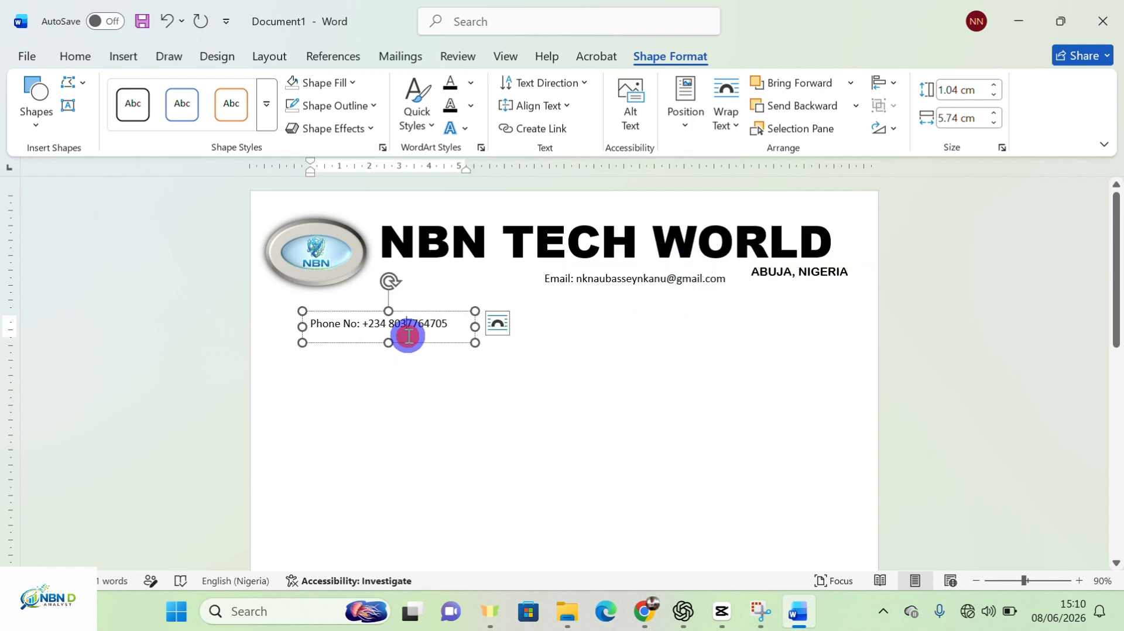
left_click_drag(425, 311, 494, 265)
left_click(340, 250)
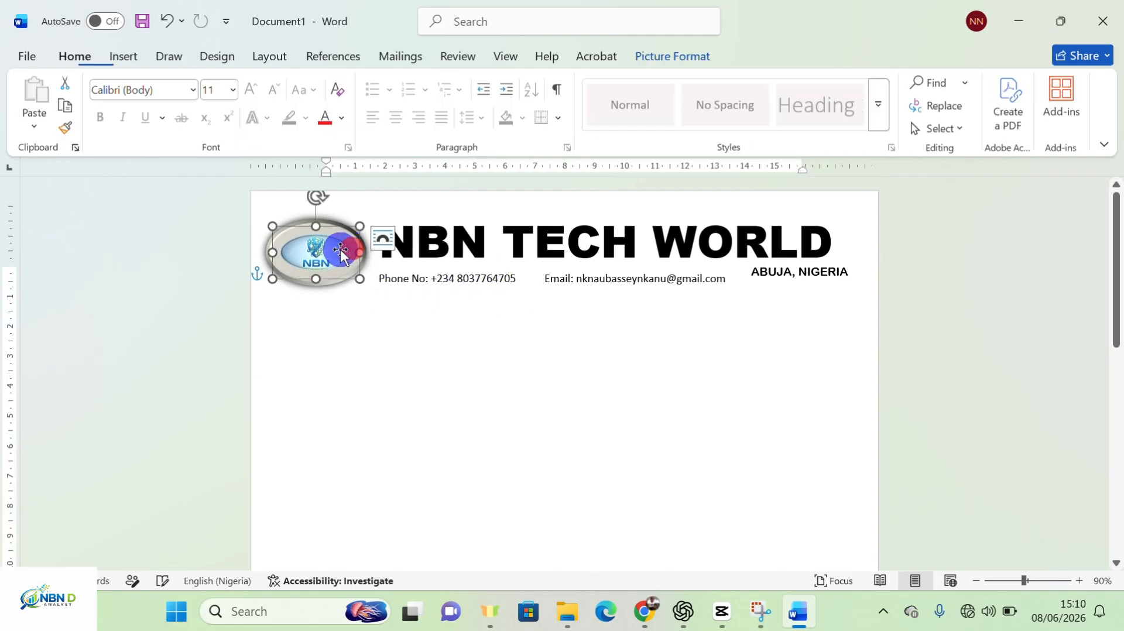
left_click_drag(341, 252, 344, 230)
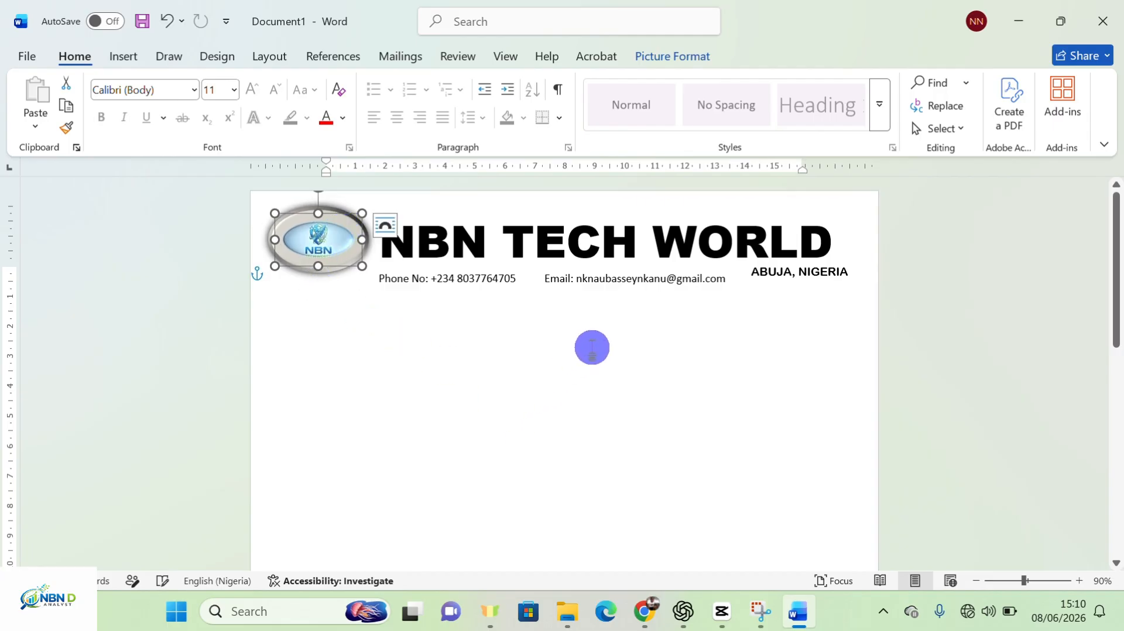
Make the email and Phone No lines bold
left_click(623, 278)
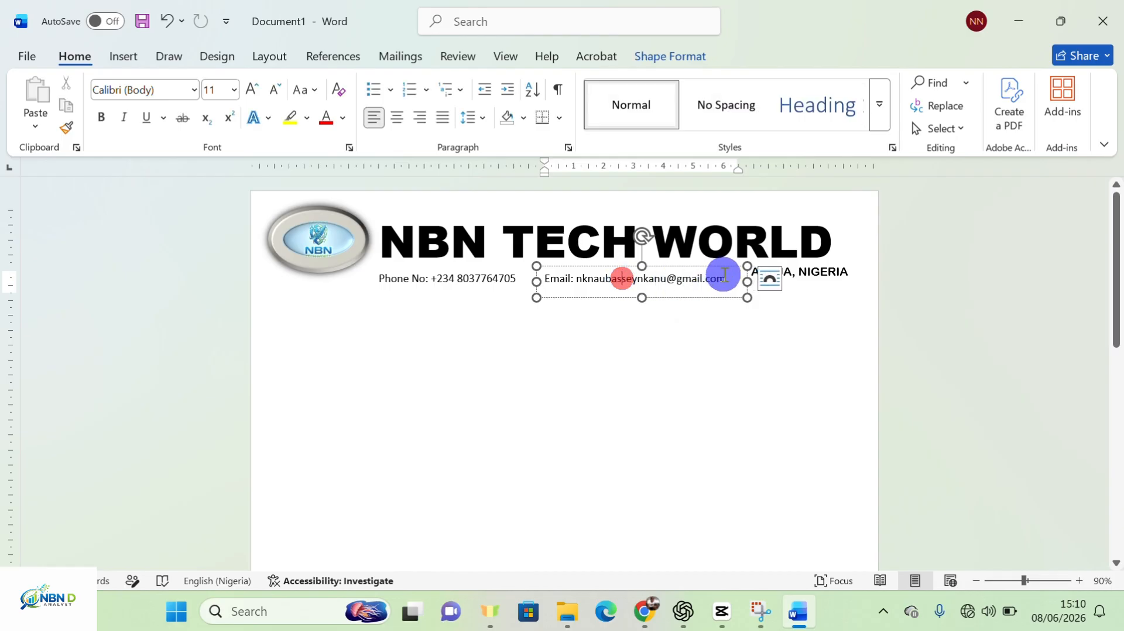
left_click_drag(728, 278, 543, 282)
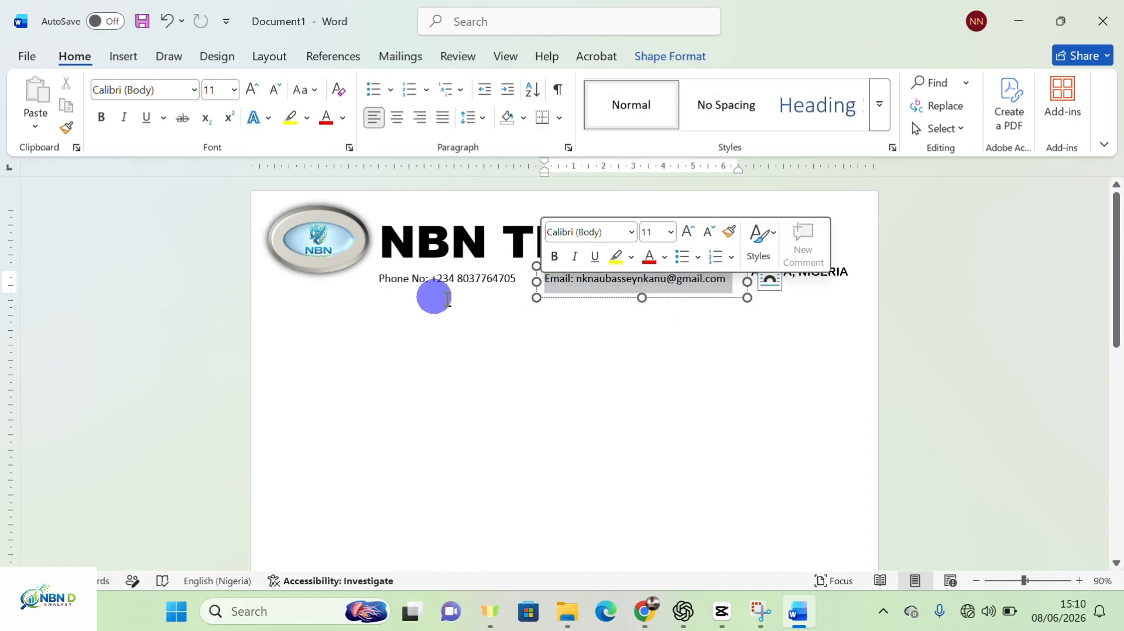
left_click(104, 121)
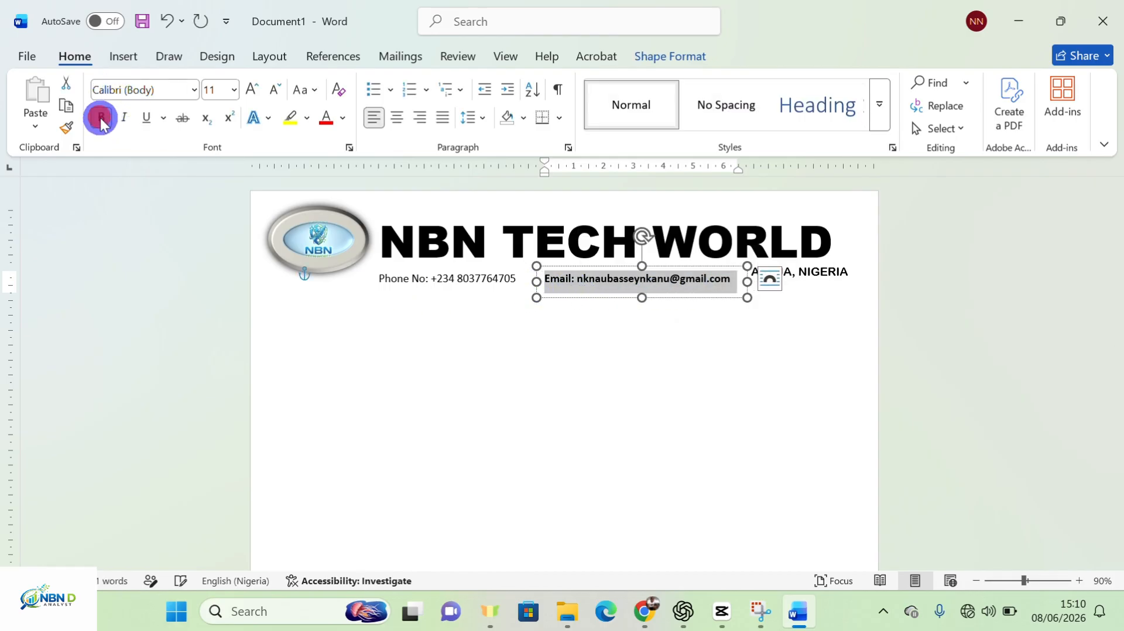
left_click(414, 280)
left_click_drag(515, 280, 369, 277)
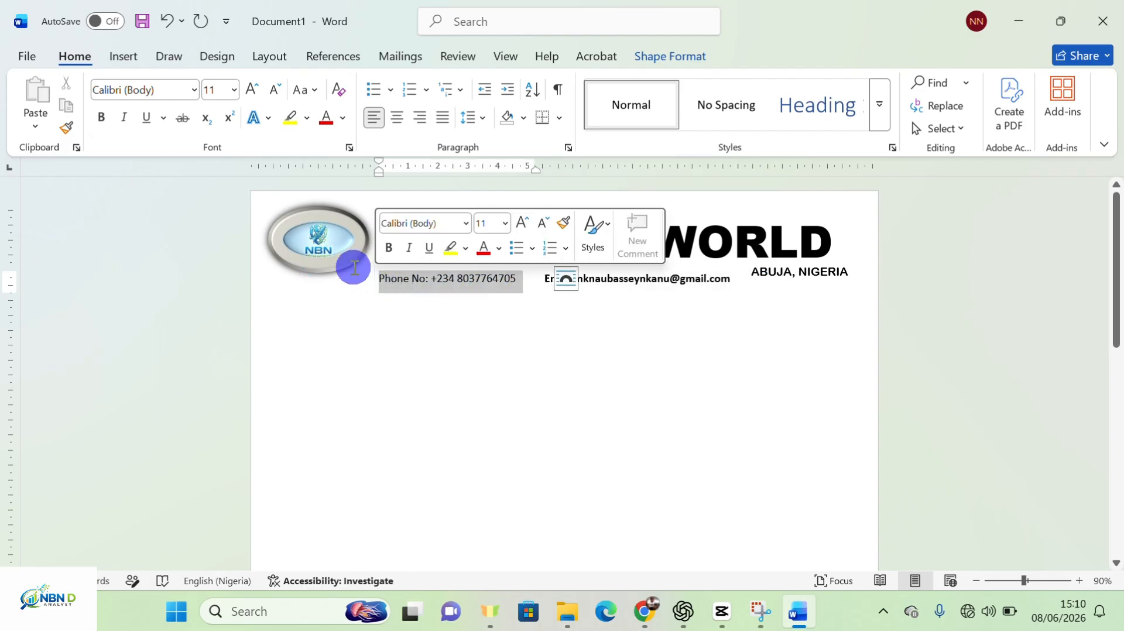
left_click(105, 119)
left_click(414, 398)
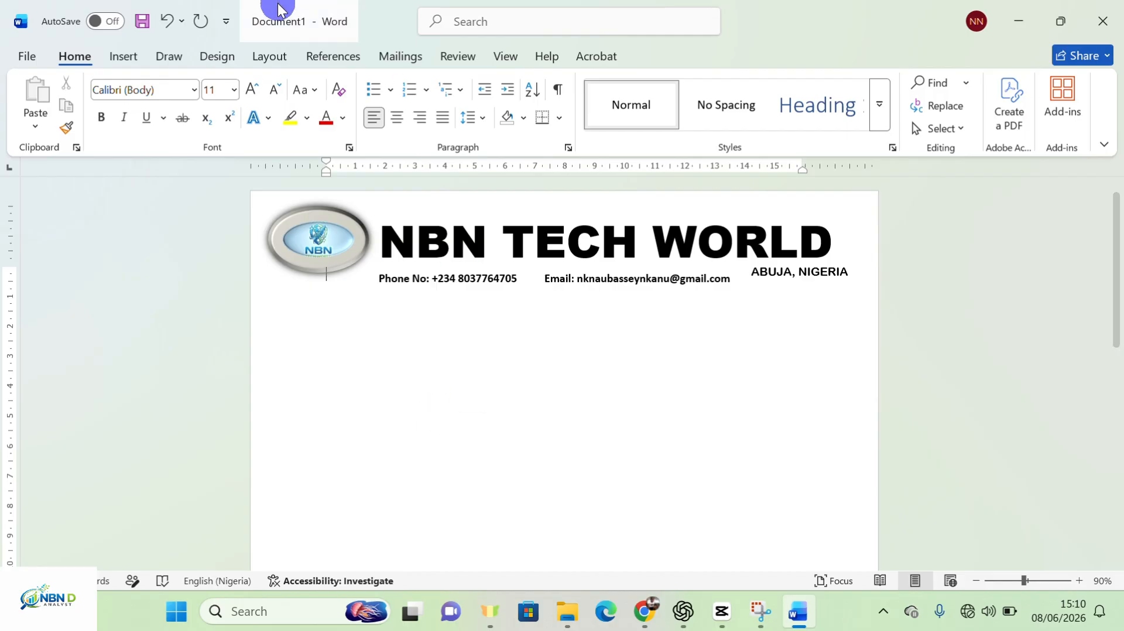
Draw a straight horizontal line across the page below the contact lines
left_click(129, 61)
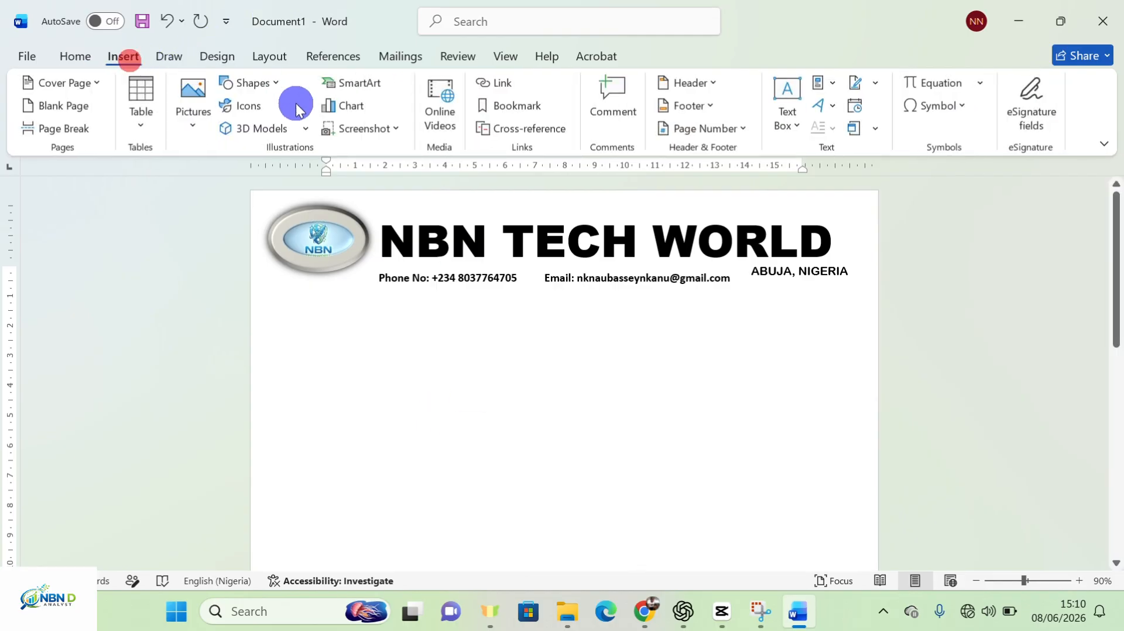
left_click(270, 82)
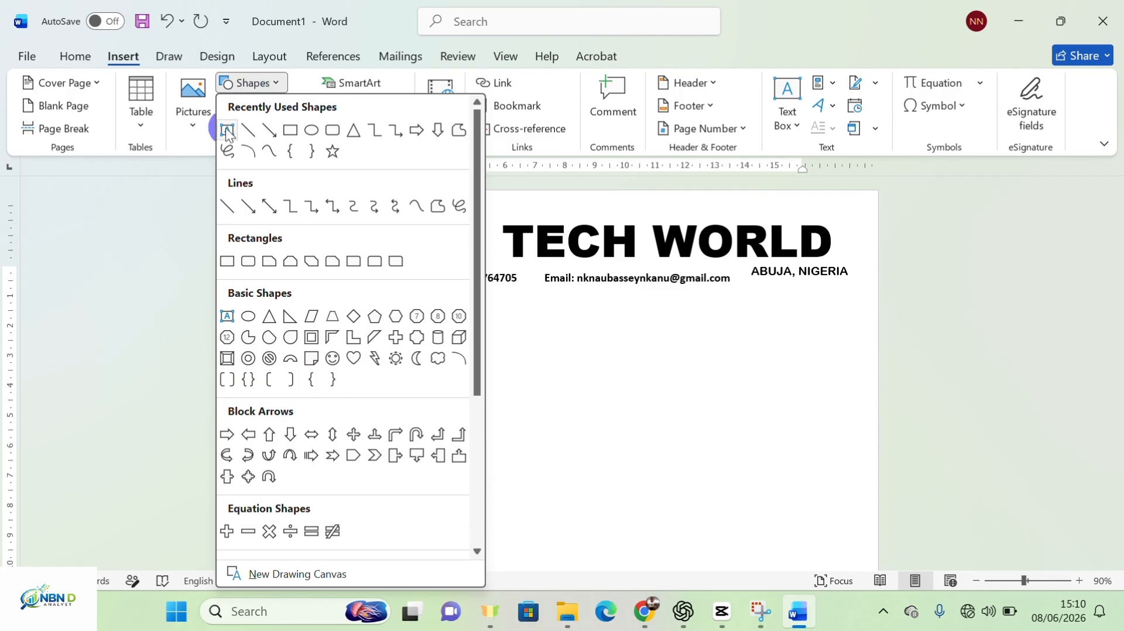
left_click(222, 214)
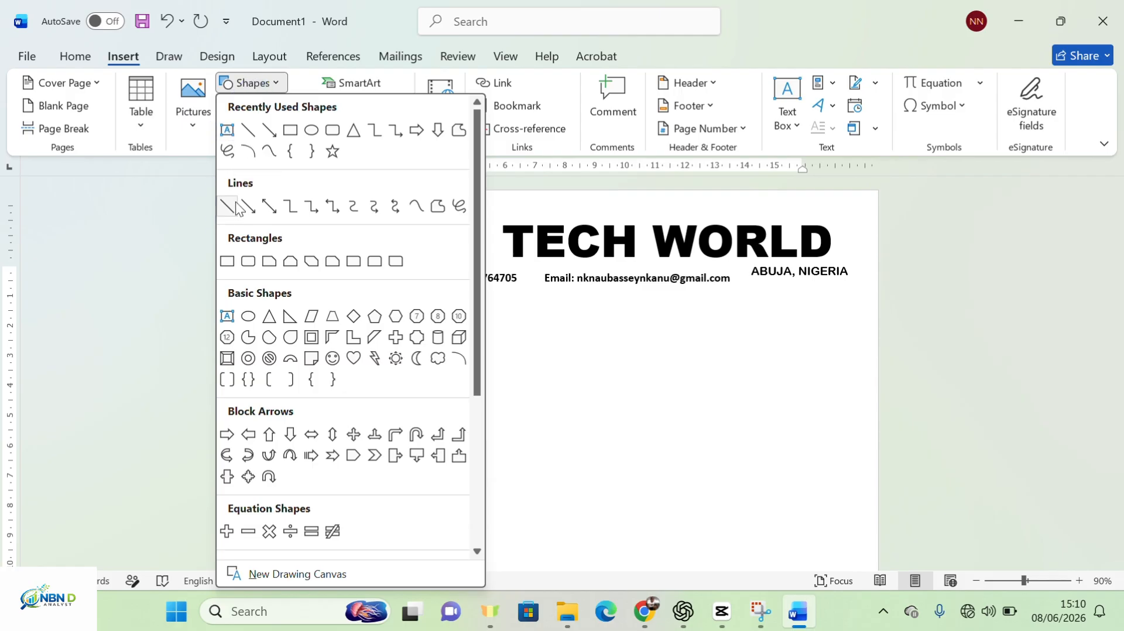
left_click(232, 206)
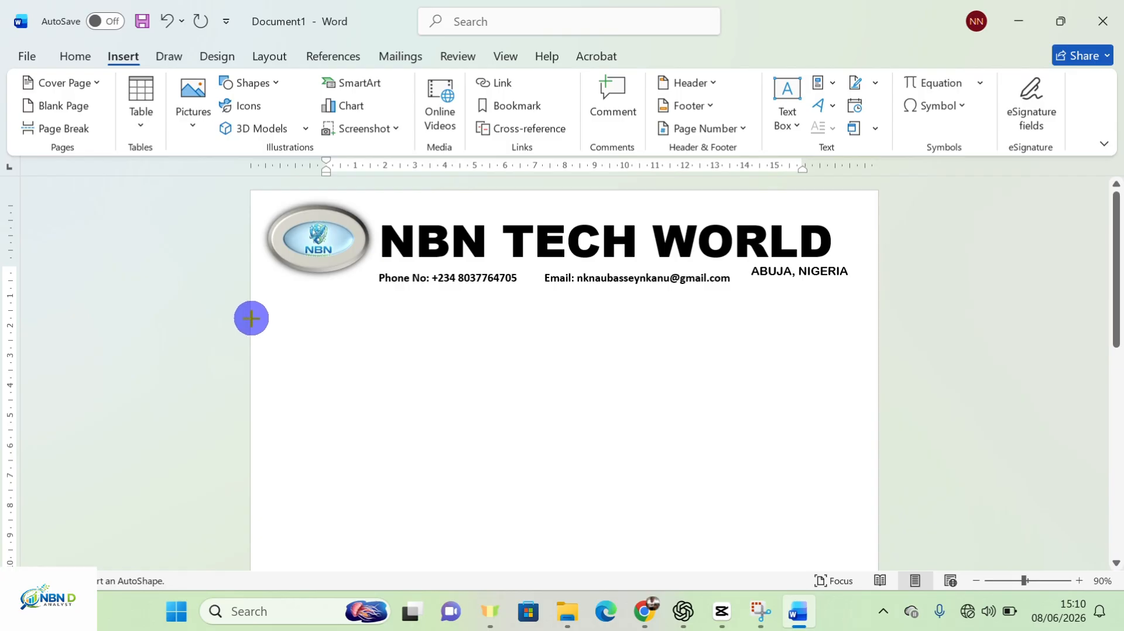
mouse_move(256, 313)
left_mouse_down()
mouse_move(878, 300)
mouse_move(878, 309)
left_mouse_up()
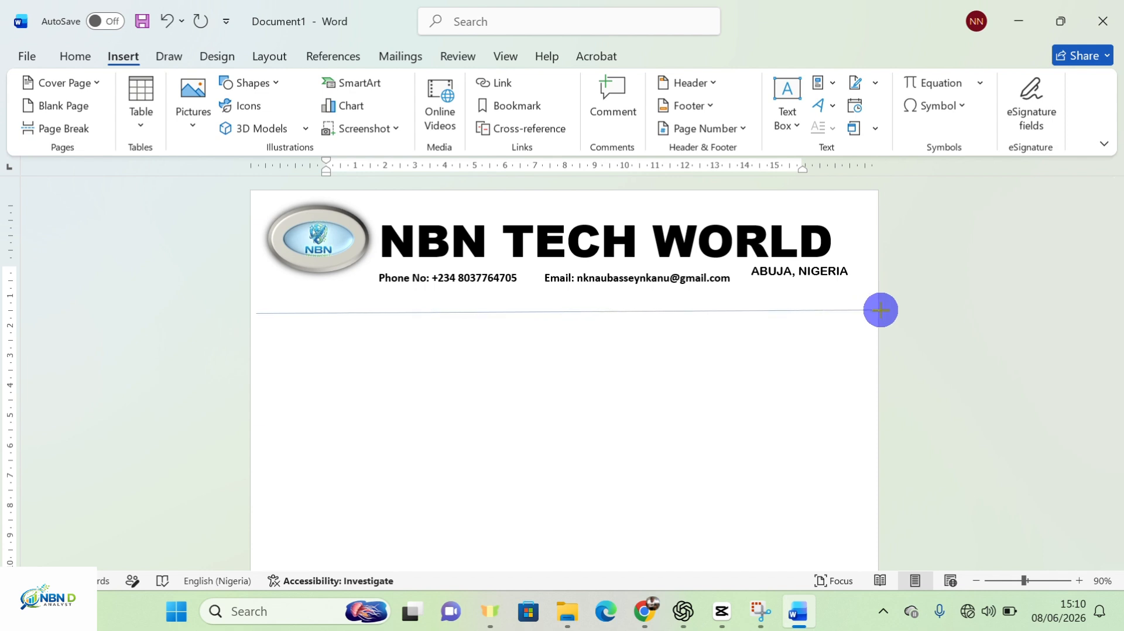
left_click_drag(880, 310, 879, 310)
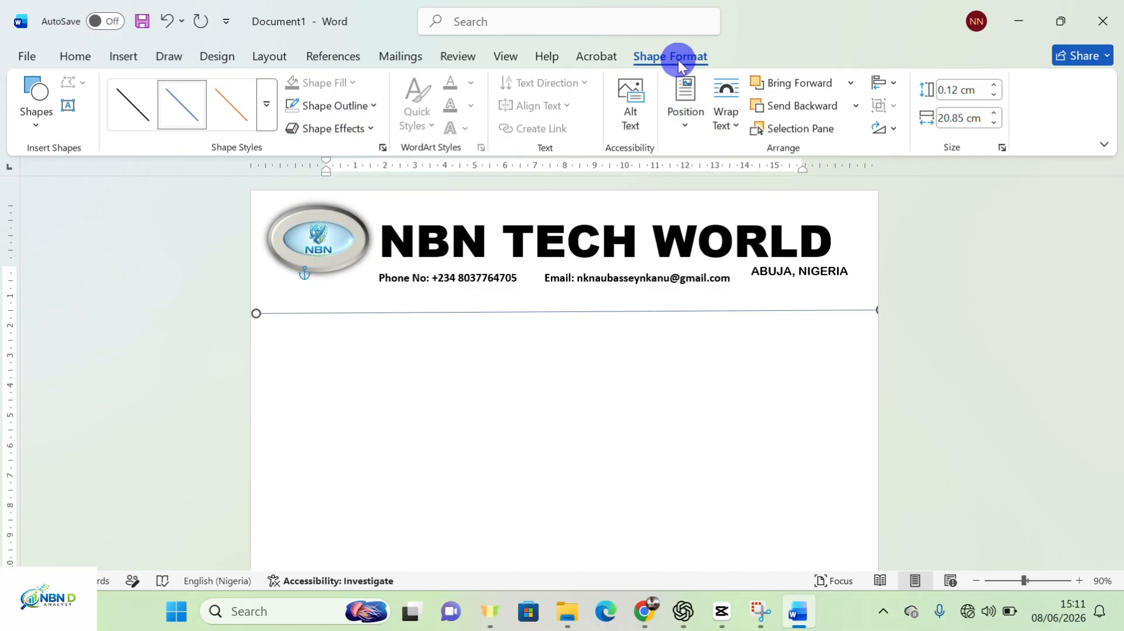
Set the line's weight to 6 pt and nudge it up under the contact line
left_click(375, 107)
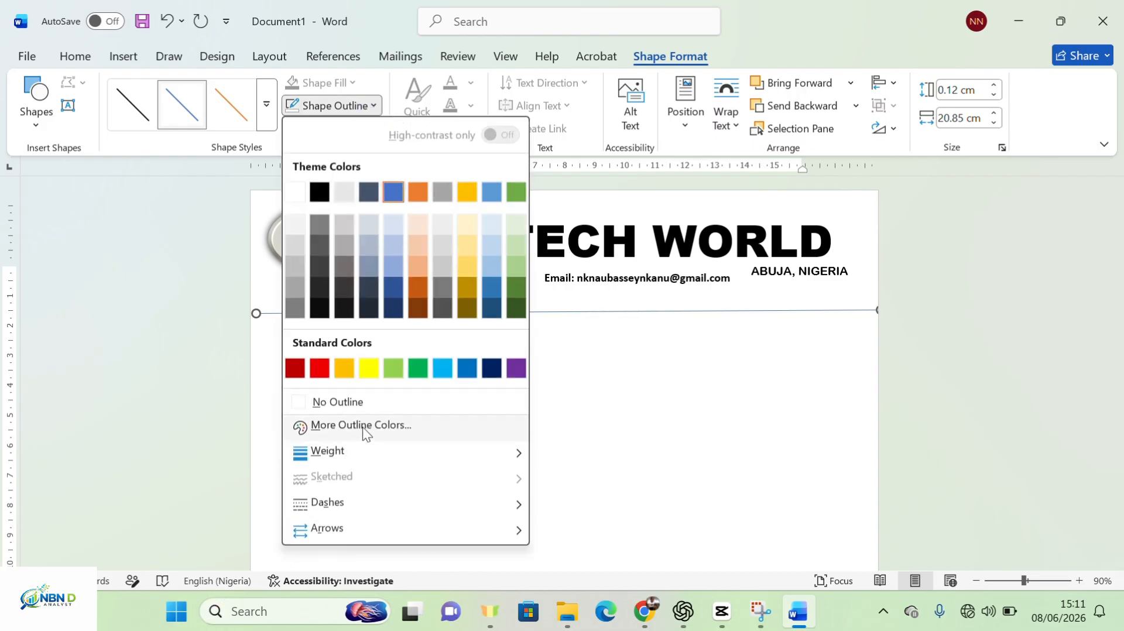
mouse_move(378, 456)
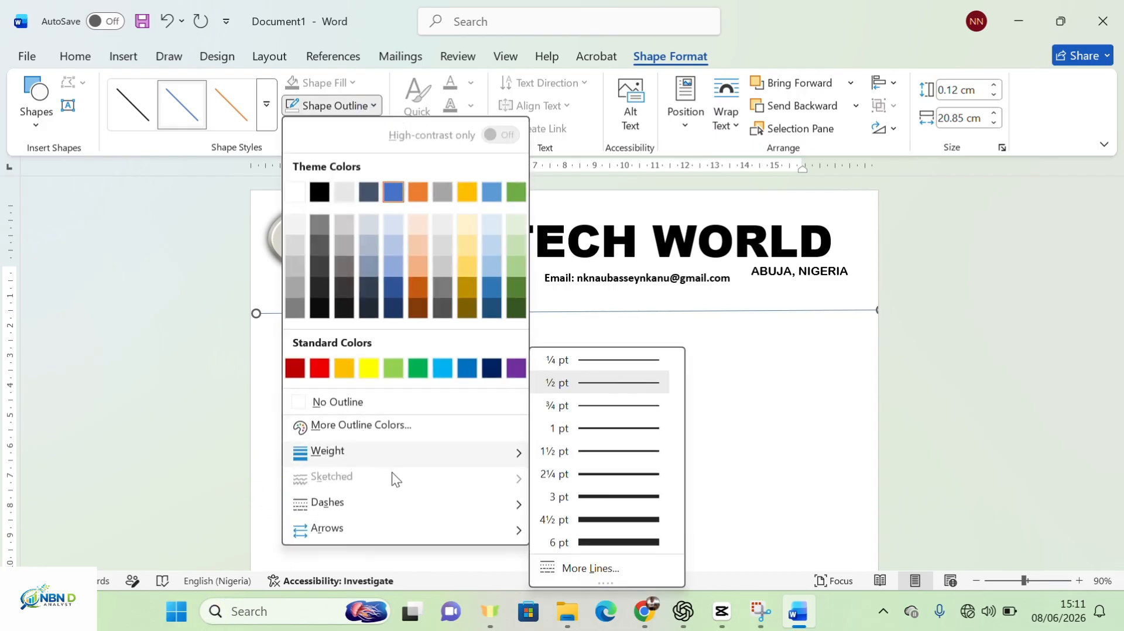
left_click(620, 542)
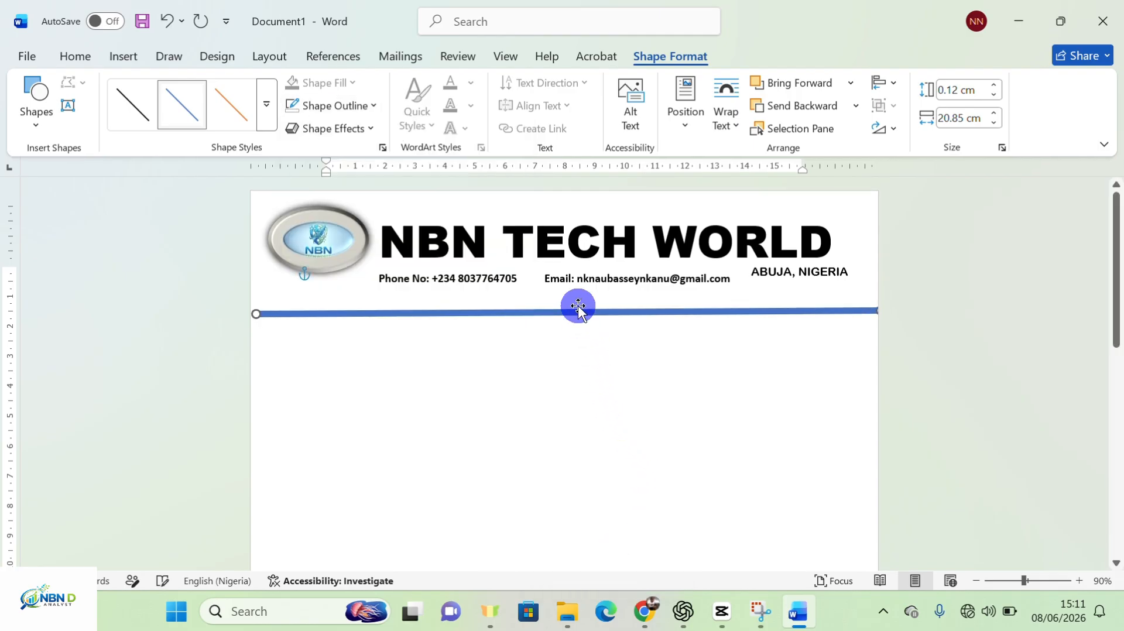
mouse_move(578, 313)
left_mouse_down()
mouse_move(572, 295)
mouse_move(578, 312)
mouse_move(579, 303)
left_mouse_up()
Change the font colour of the NBN TECH WORLD title
left_click(598, 236)
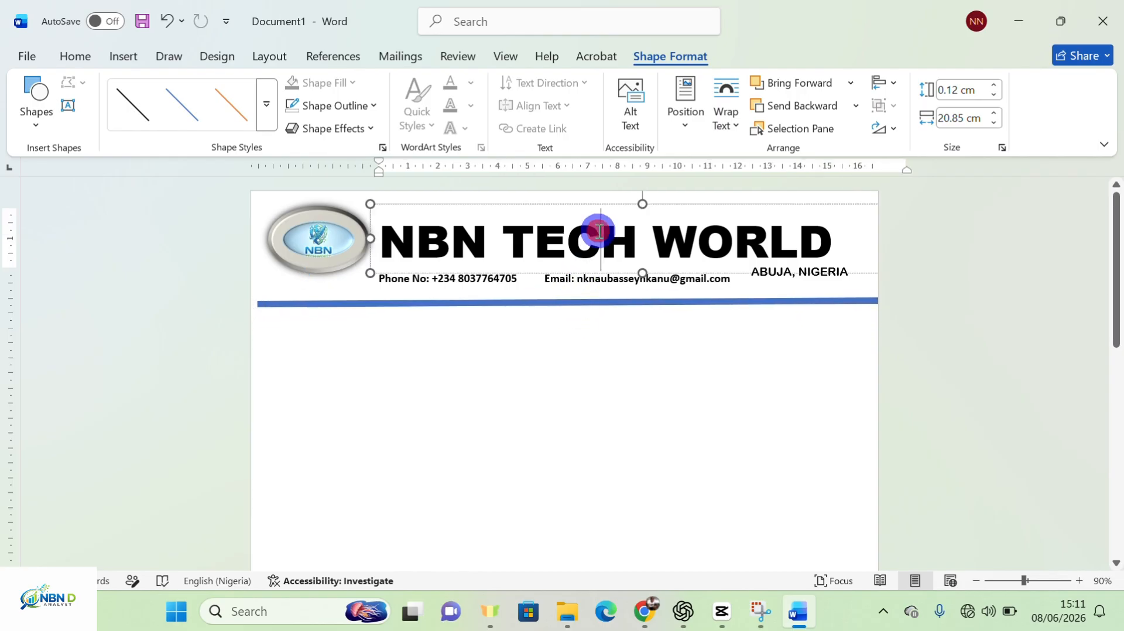
left_click(577, 204)
left_click(811, 243)
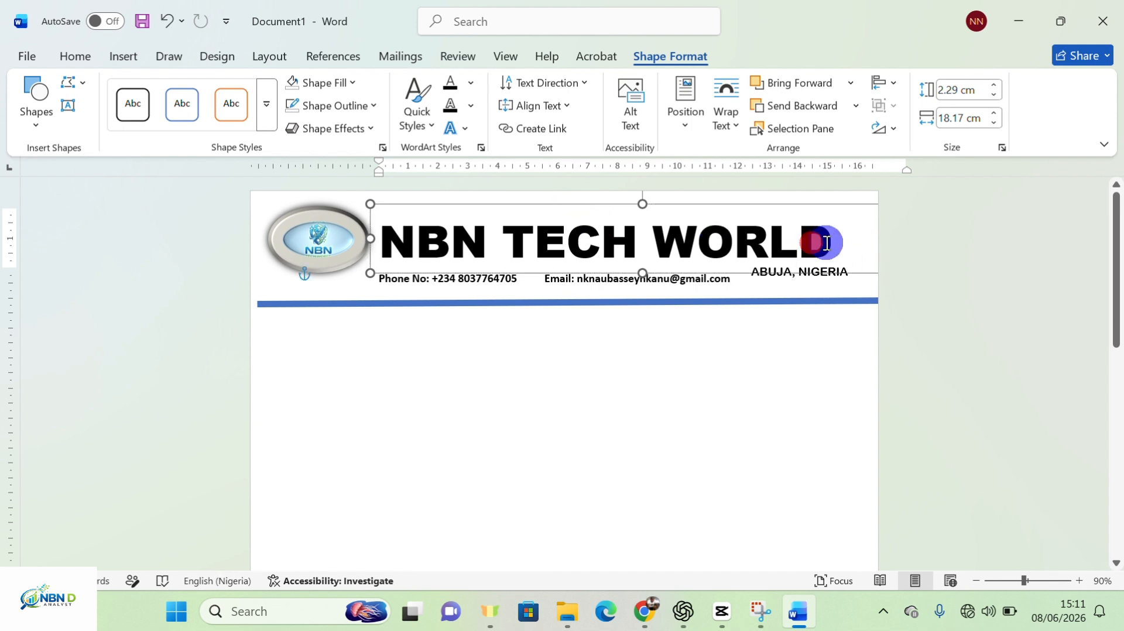
left_click_drag(826, 242, 260, 248)
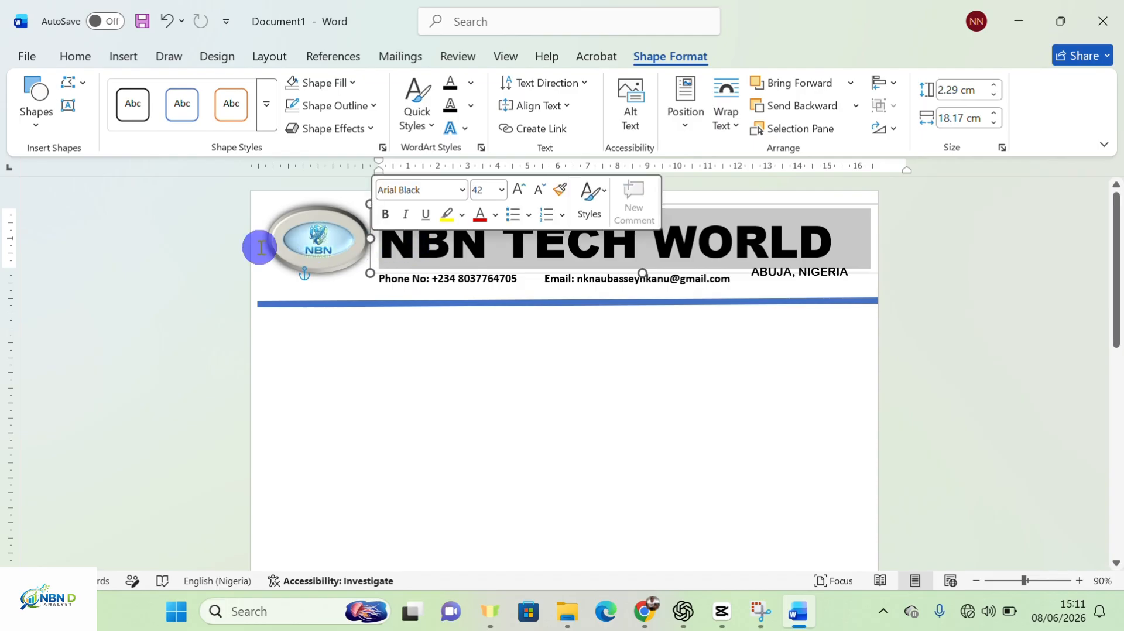
left_click(82, 57)
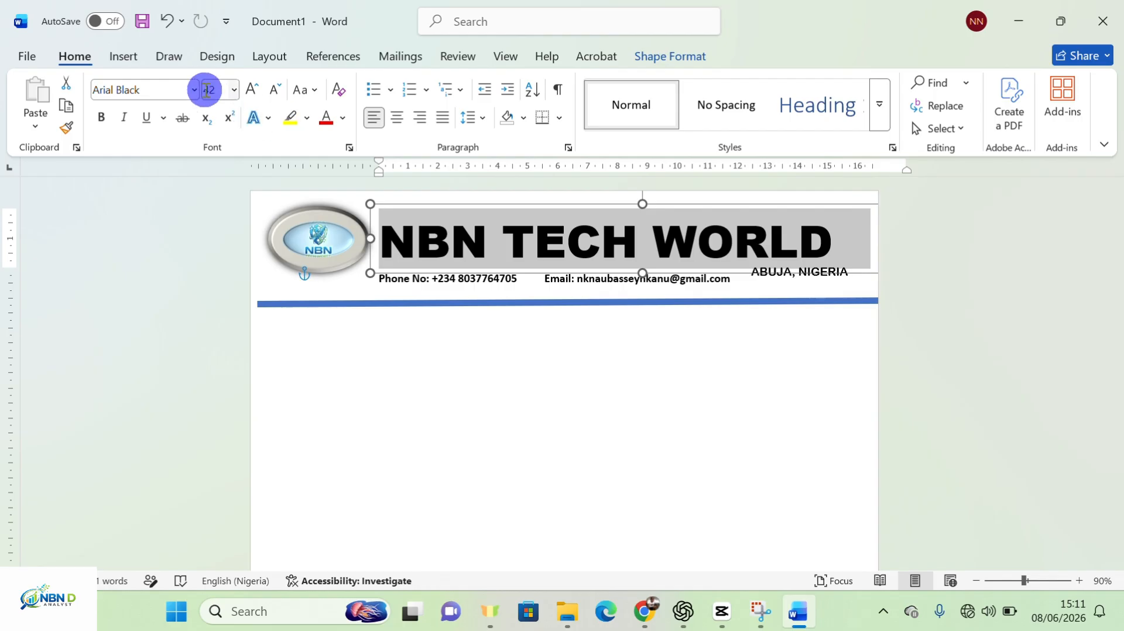
left_click(345, 118)
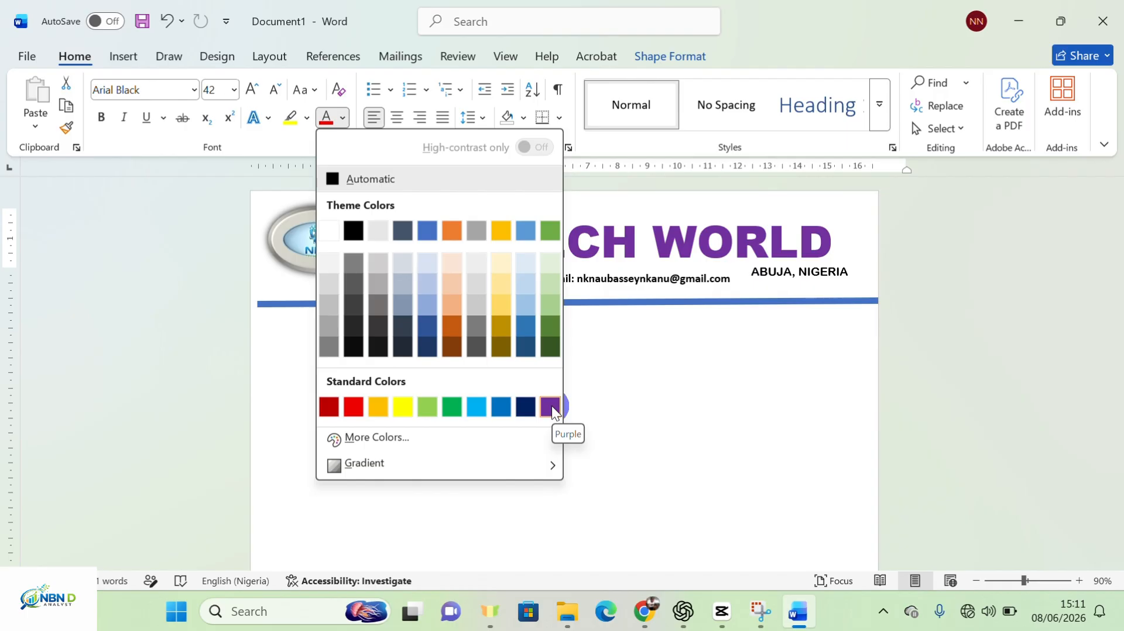
left_click(499, 407)
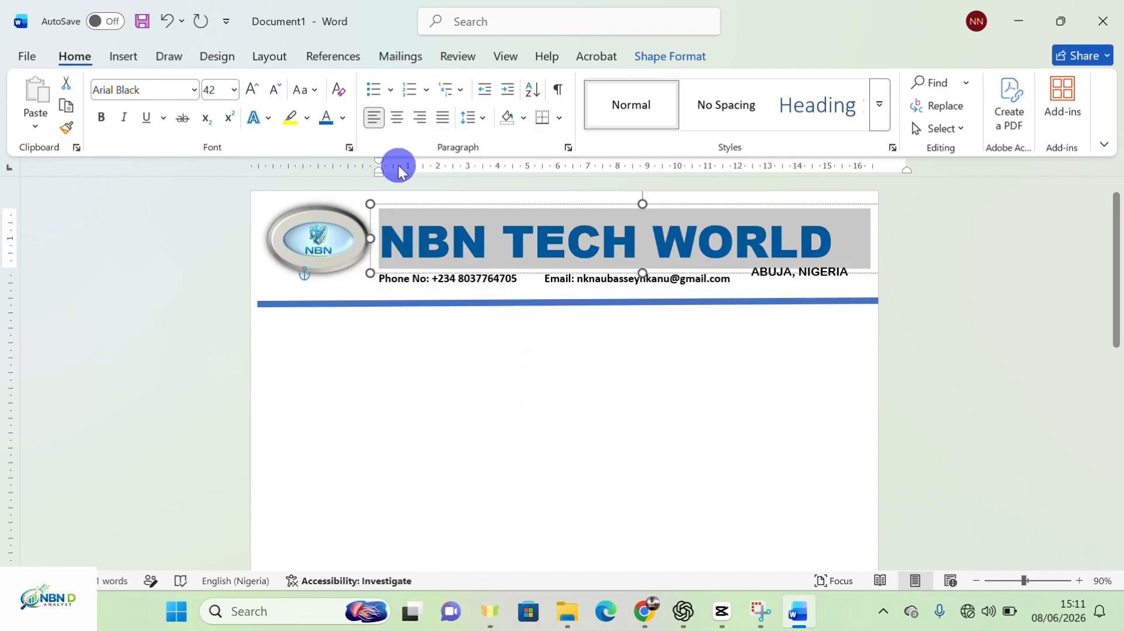
Select the Phone No line, then clear the selection
left_click(493, 278)
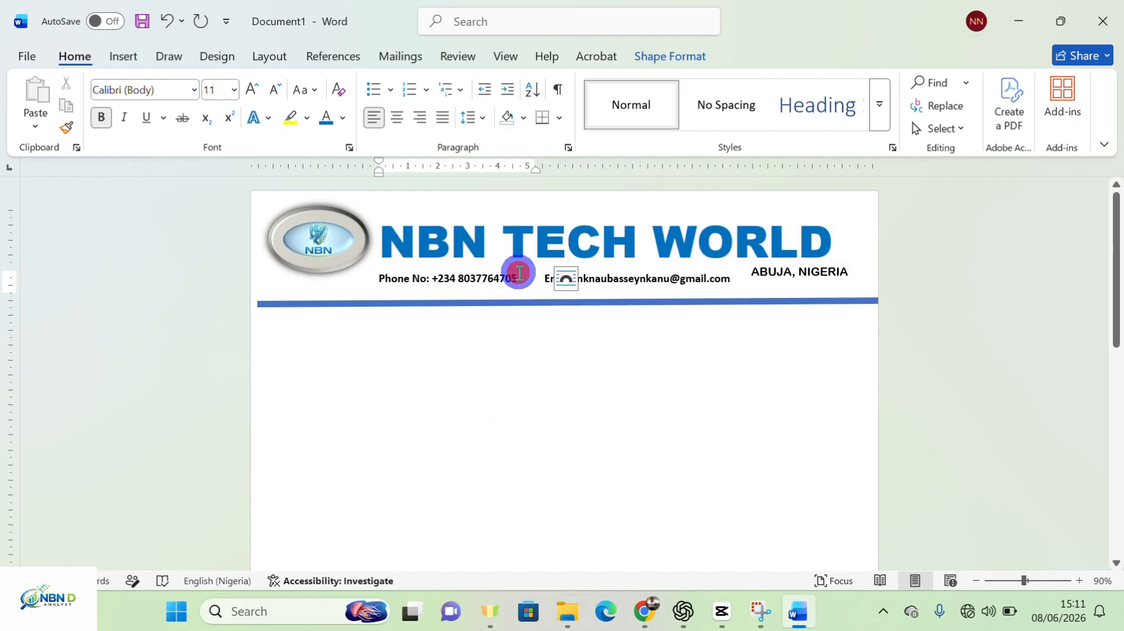
left_click_drag(519, 273, 381, 277)
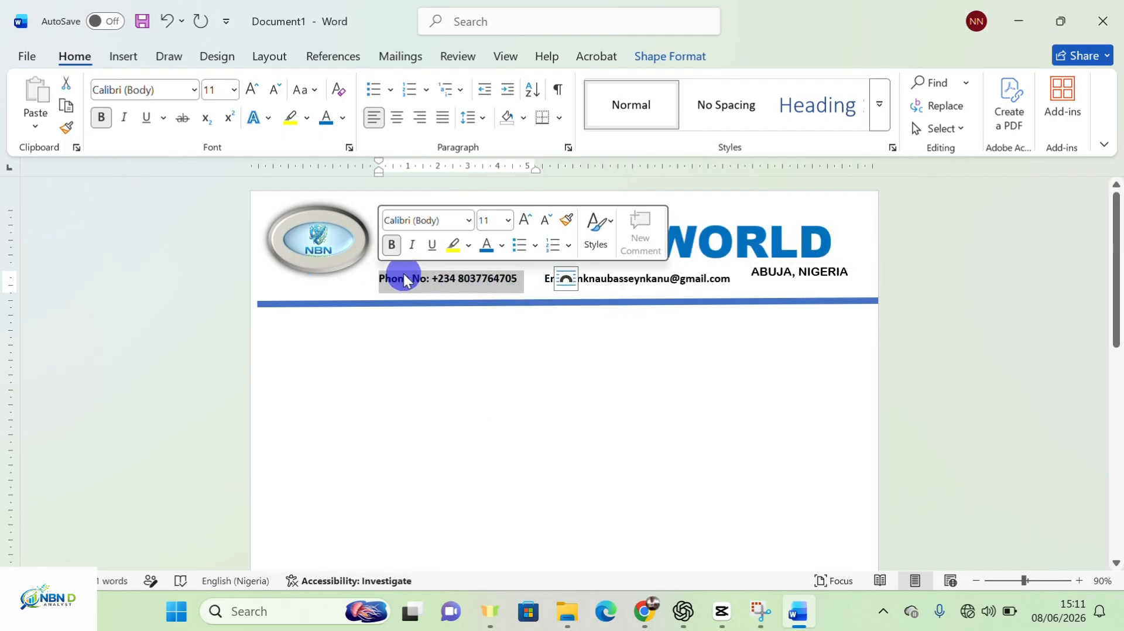
left_click(449, 349)
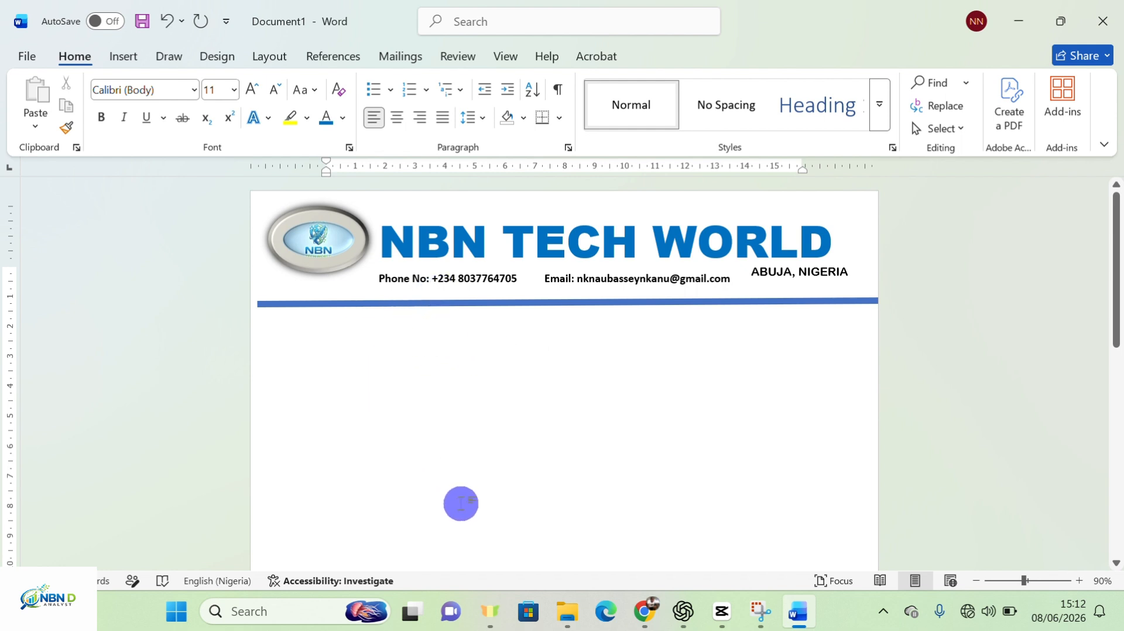
Draw a text box below the blue rule on the left reading 'Our Ref:' plus an underline
left_click(123, 57)
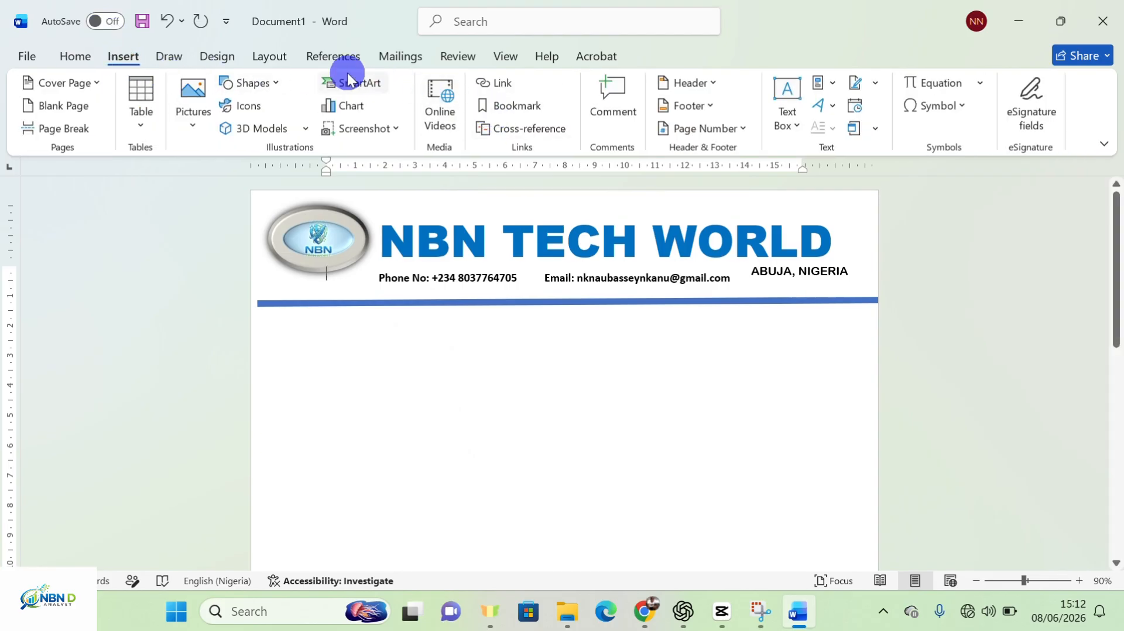
left_click(270, 82)
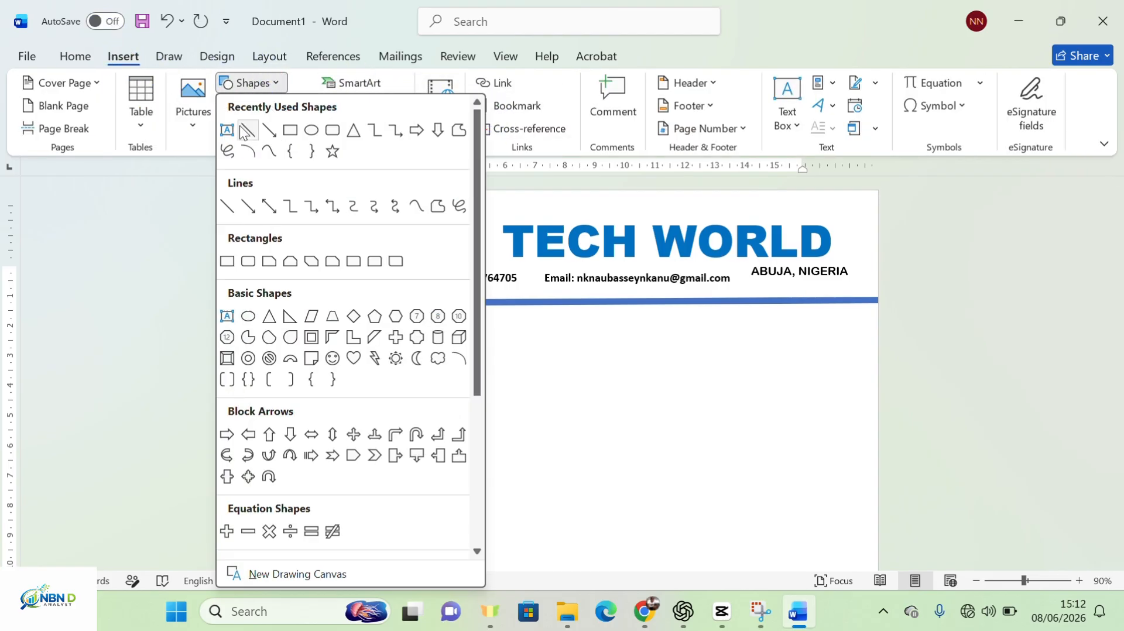
left_click(232, 132)
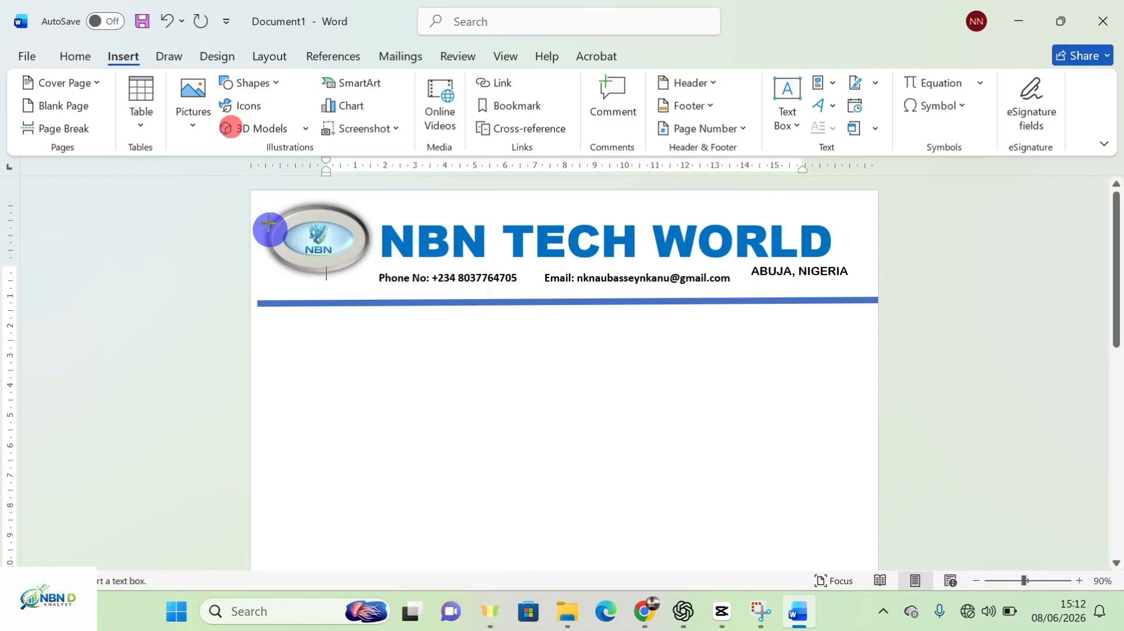
left_click_drag(284, 332, 510, 372)
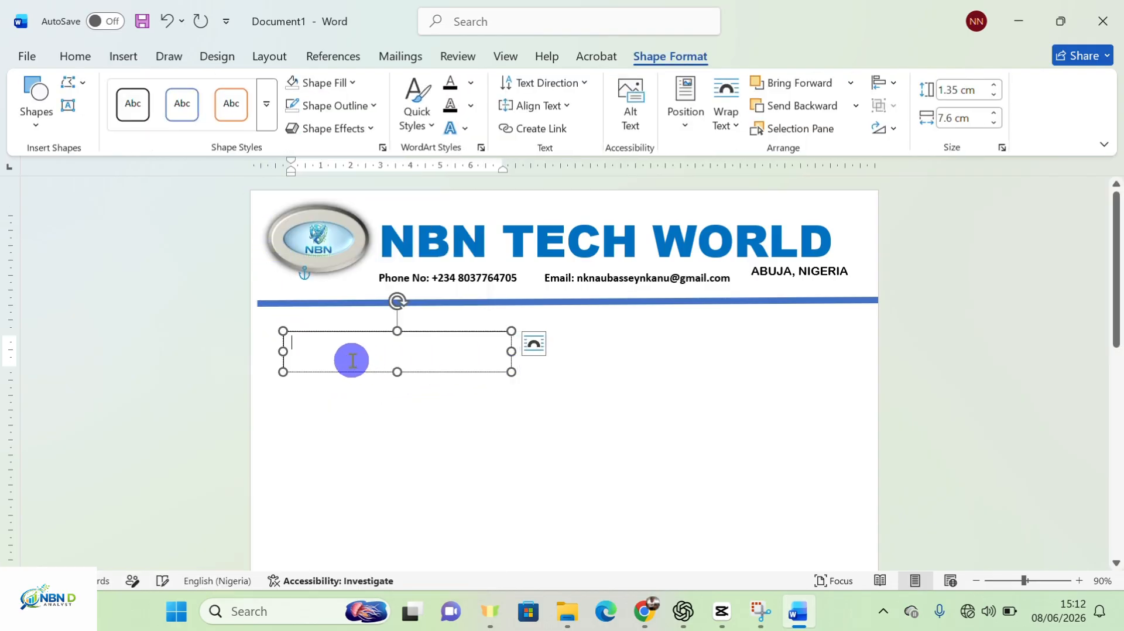
type("O")
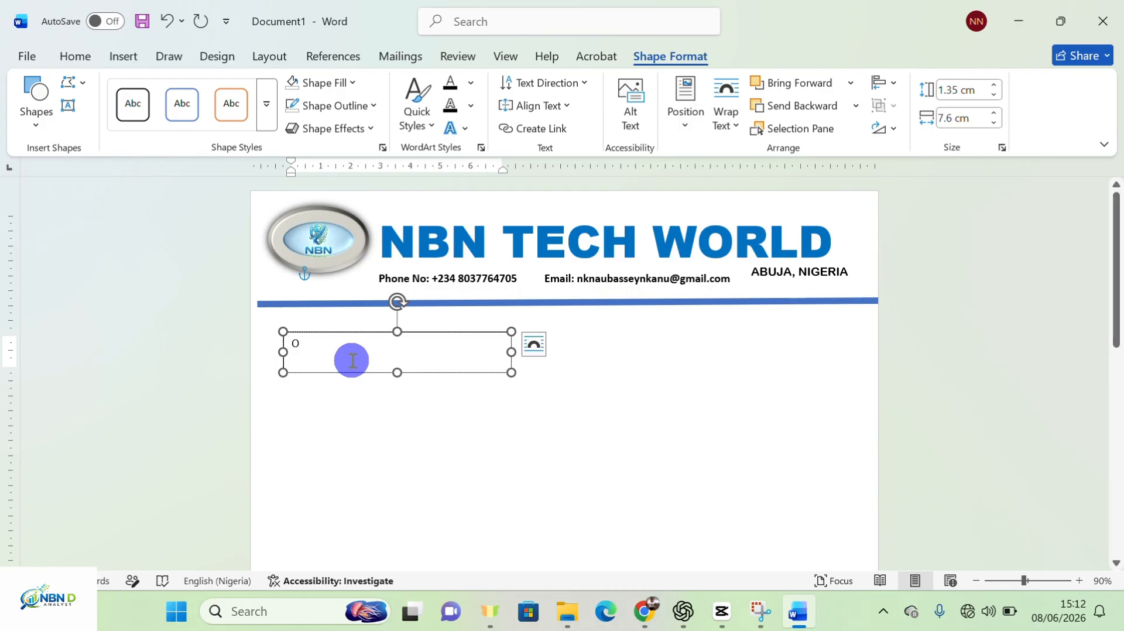
type("ur Ref:___________________")
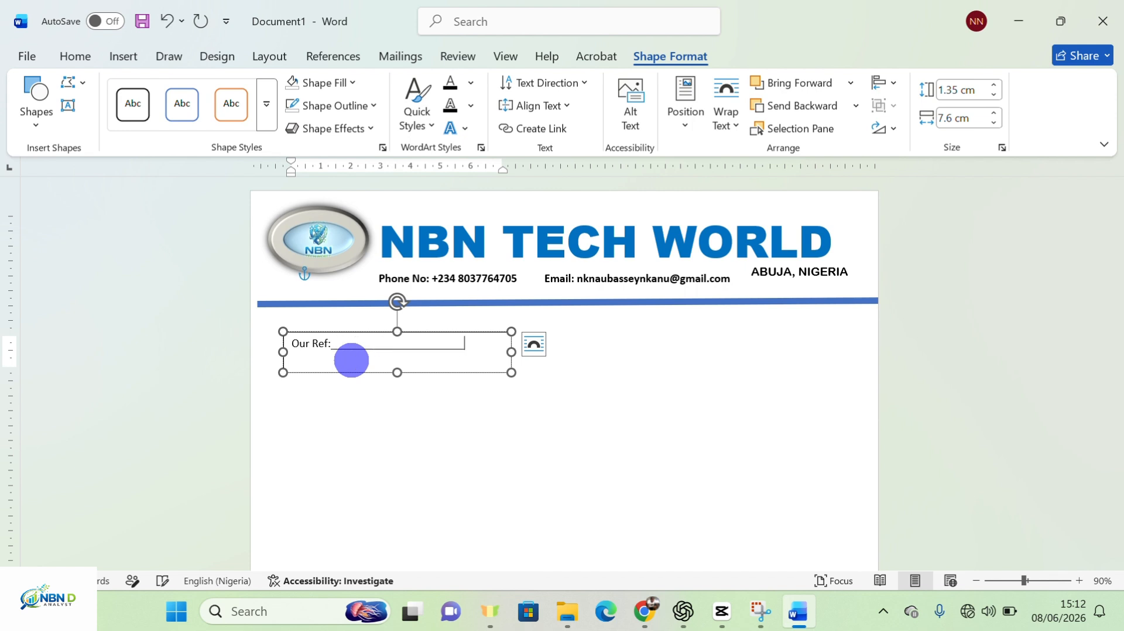
type("_______")
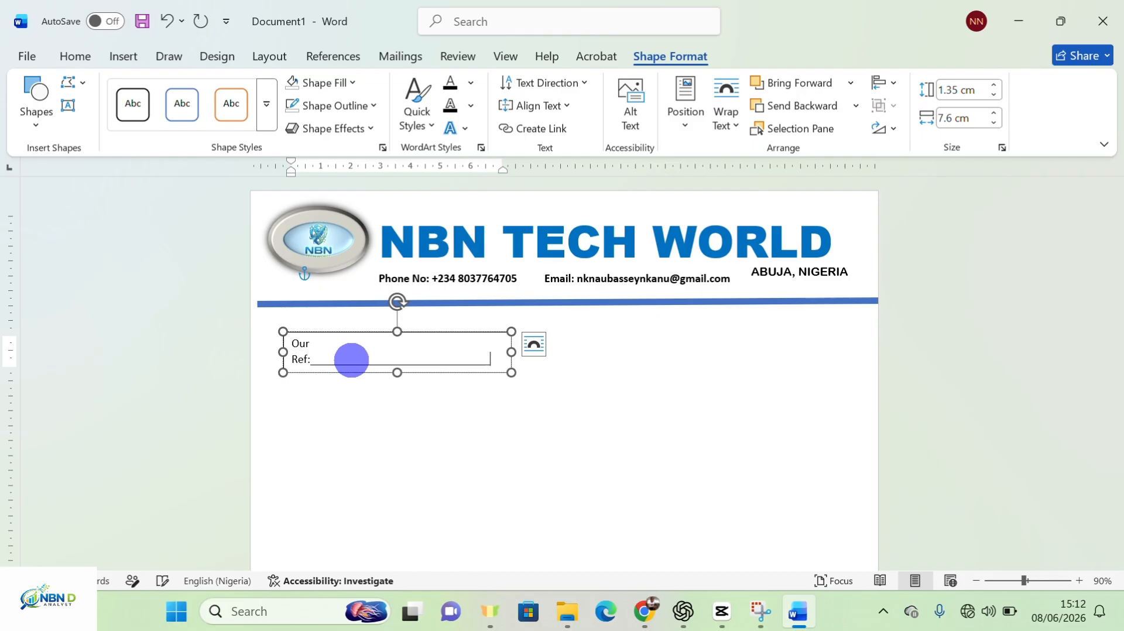
key("BackSpace")
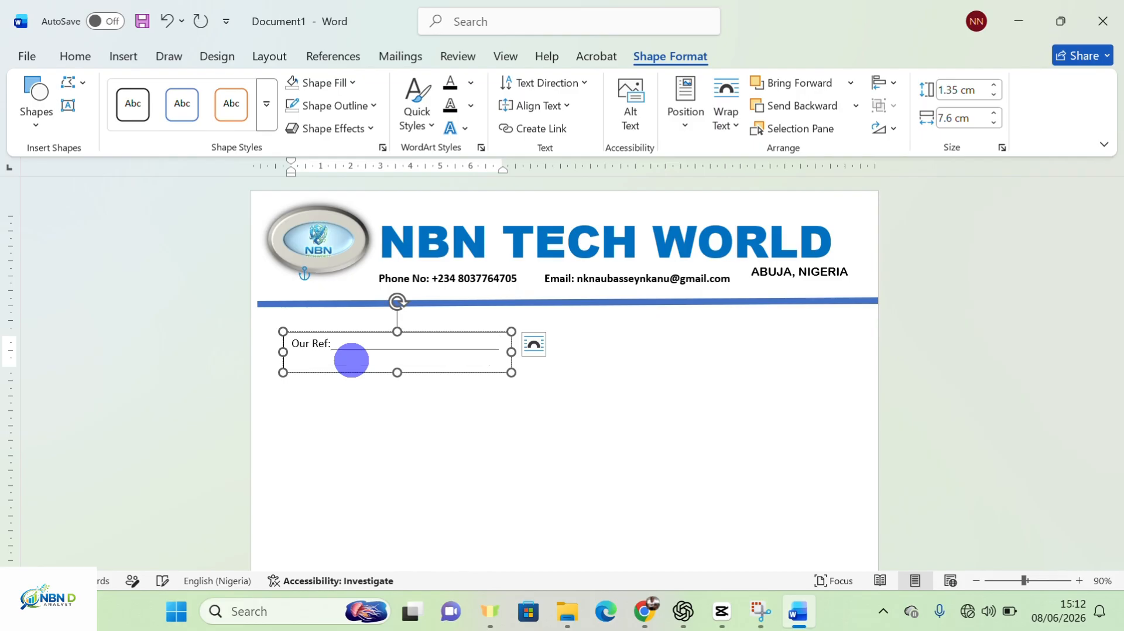
Select the Our Ref box and check its text wrapping layout options
left_click(468, 377)
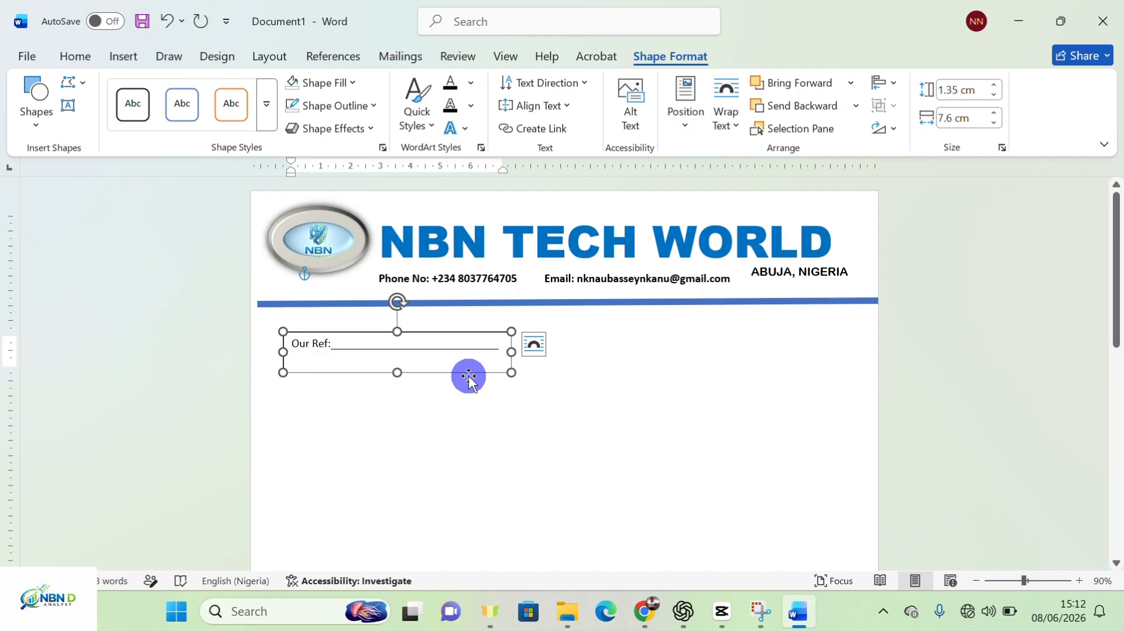
key("ctrl")
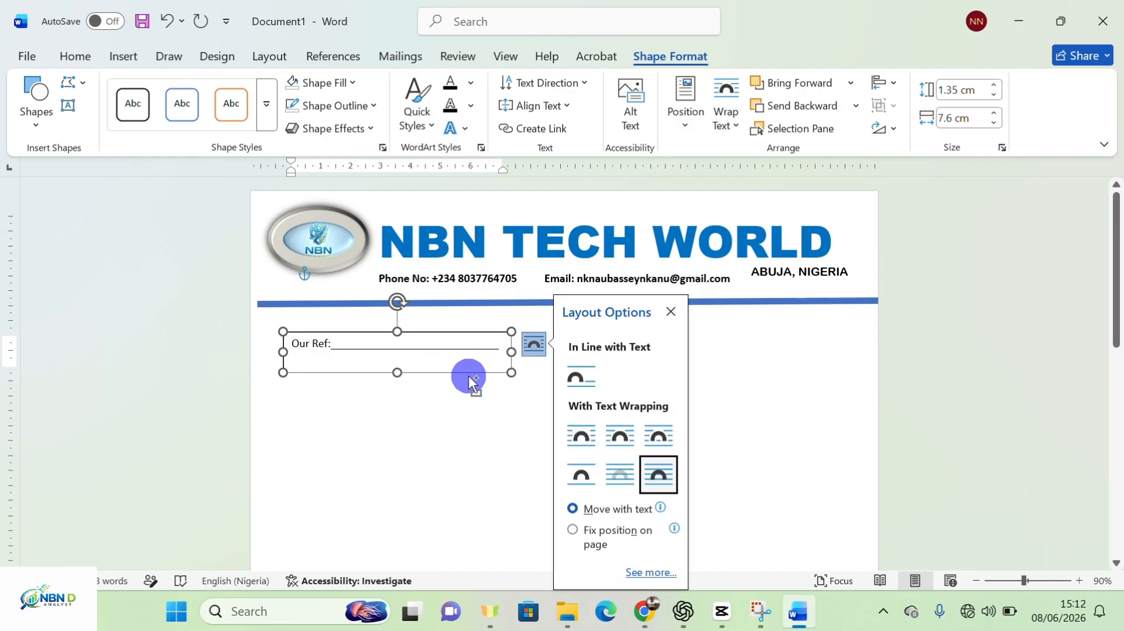
left_click(744, 415)
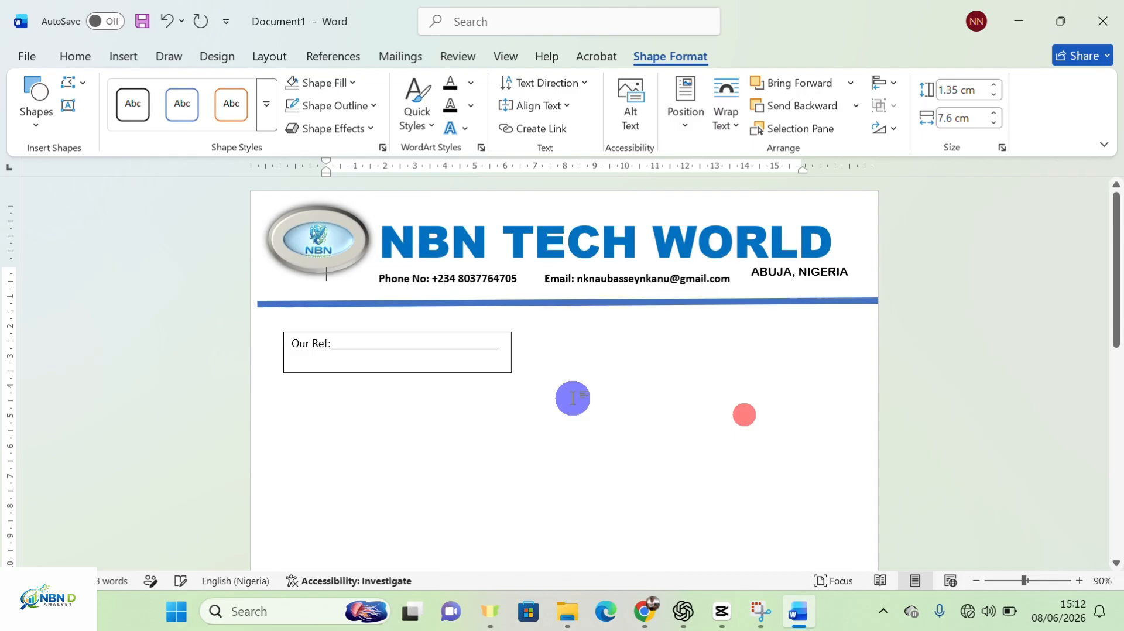
Duplicate the Our Ref box with Ctrl+D, move the copy right, and relabel it 'Date:'
left_click(491, 374)
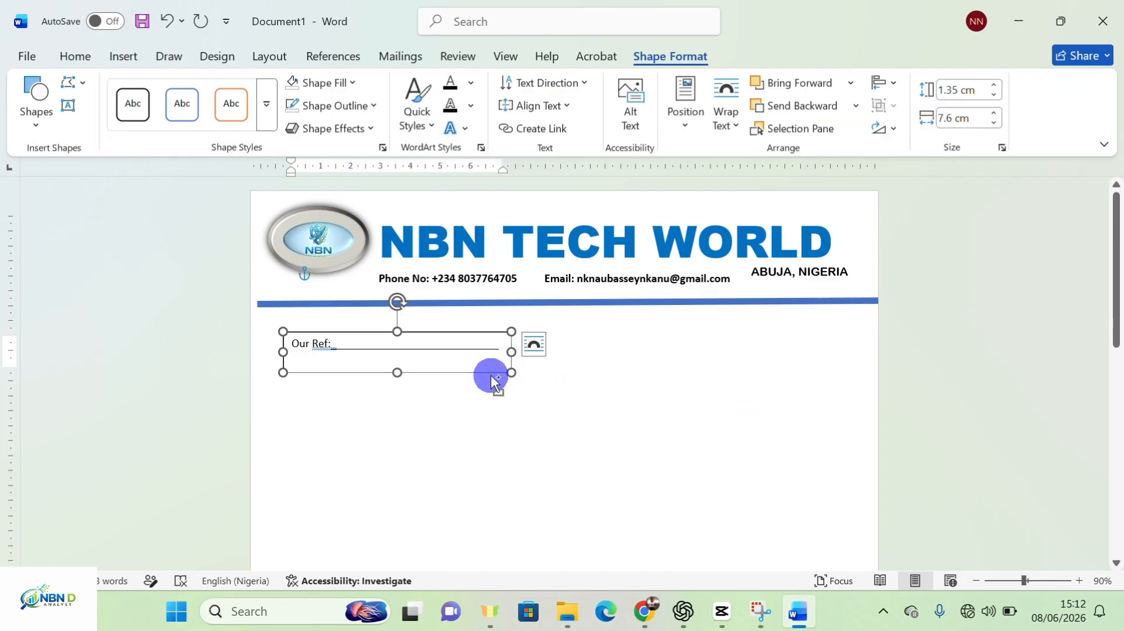
key("ctrl+d")
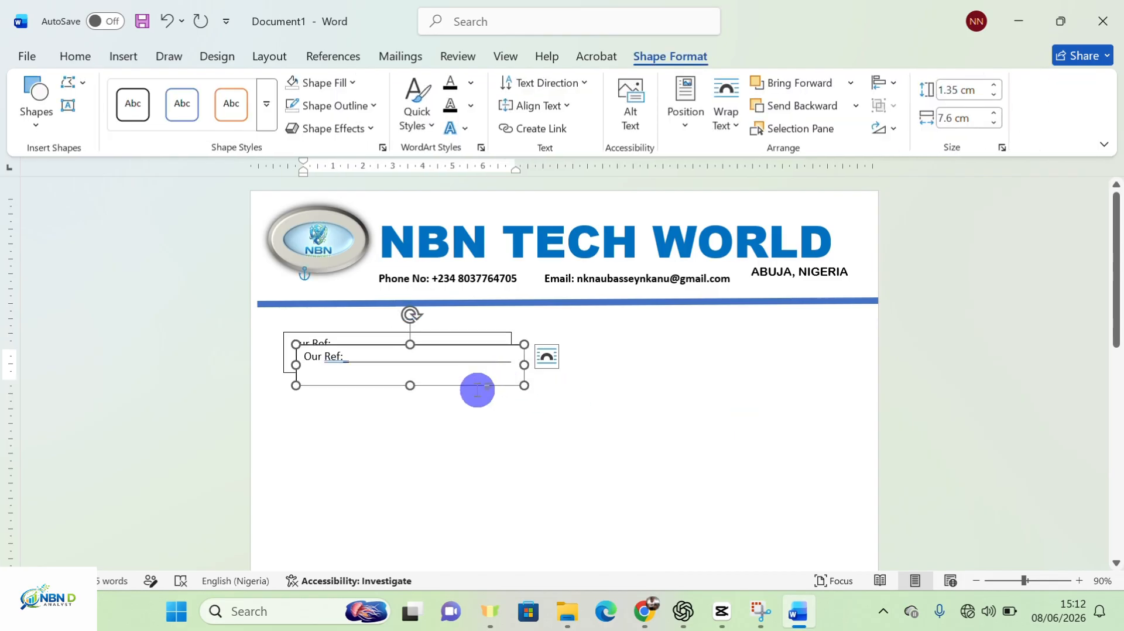
left_click_drag(507, 348, 842, 329)
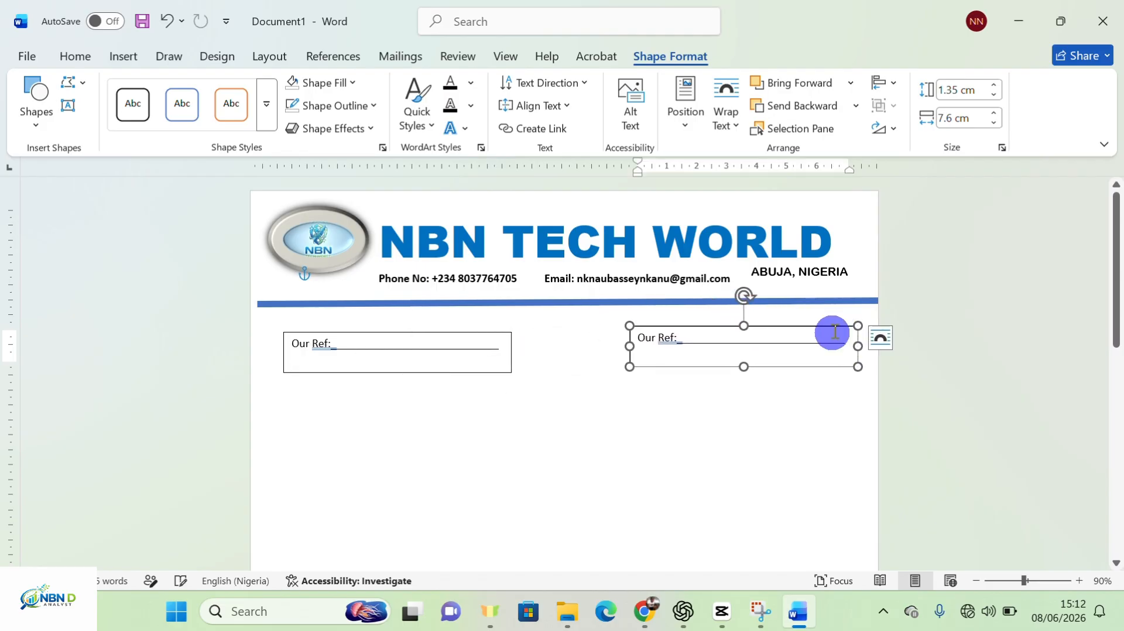
left_click(672, 339)
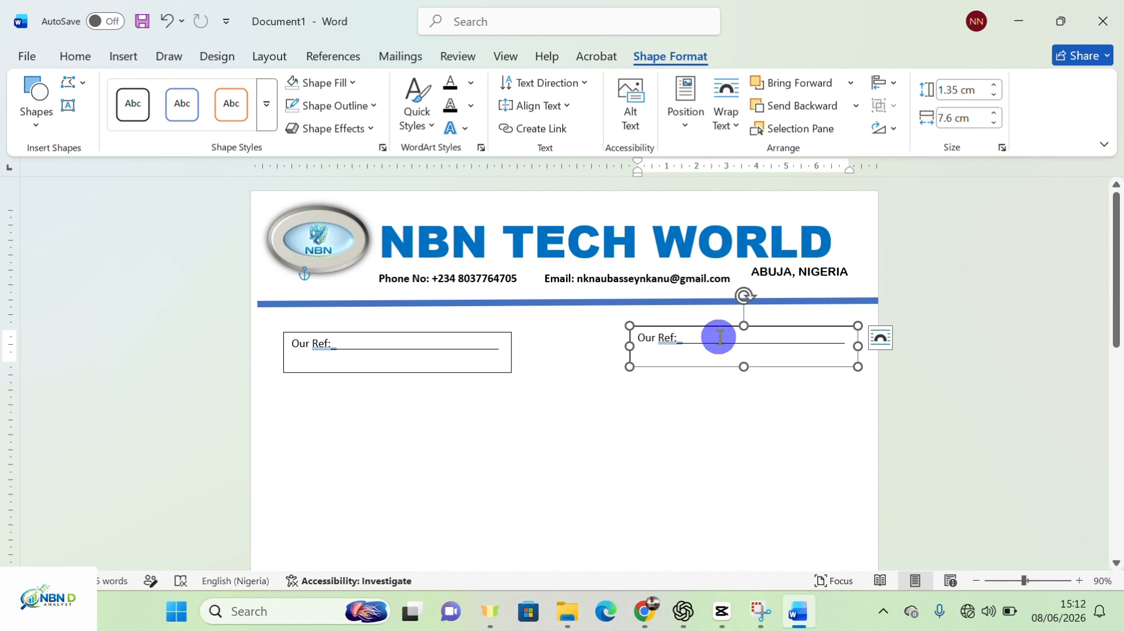
key("BackSpace")
key("BackSpace")
key("BackSpace")
key("BackSpace")
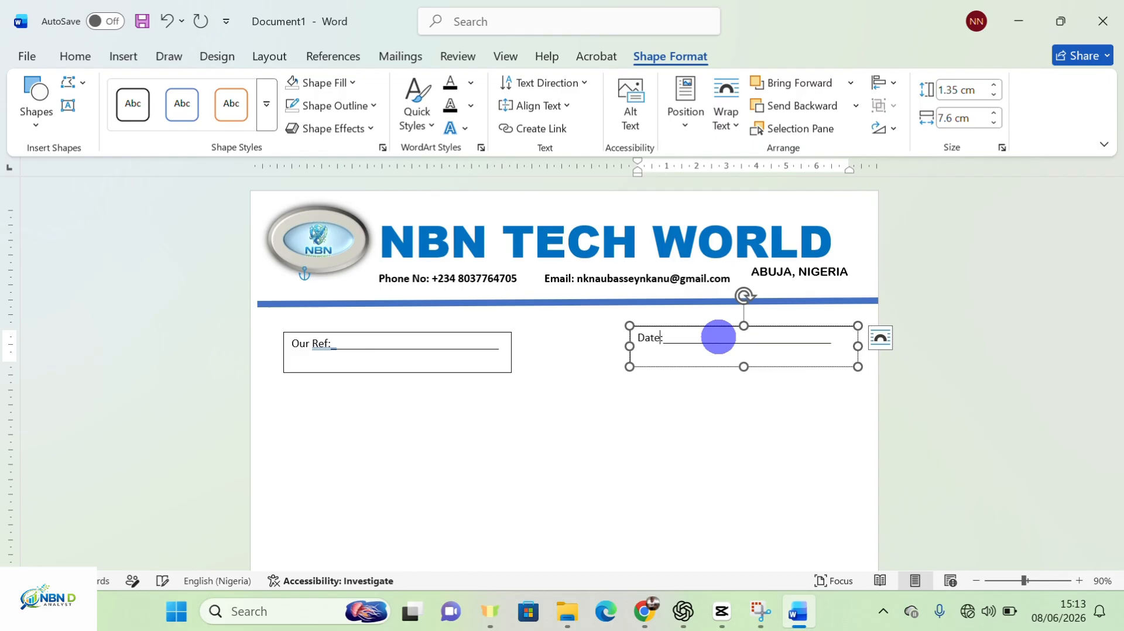
left_click(453, 348)
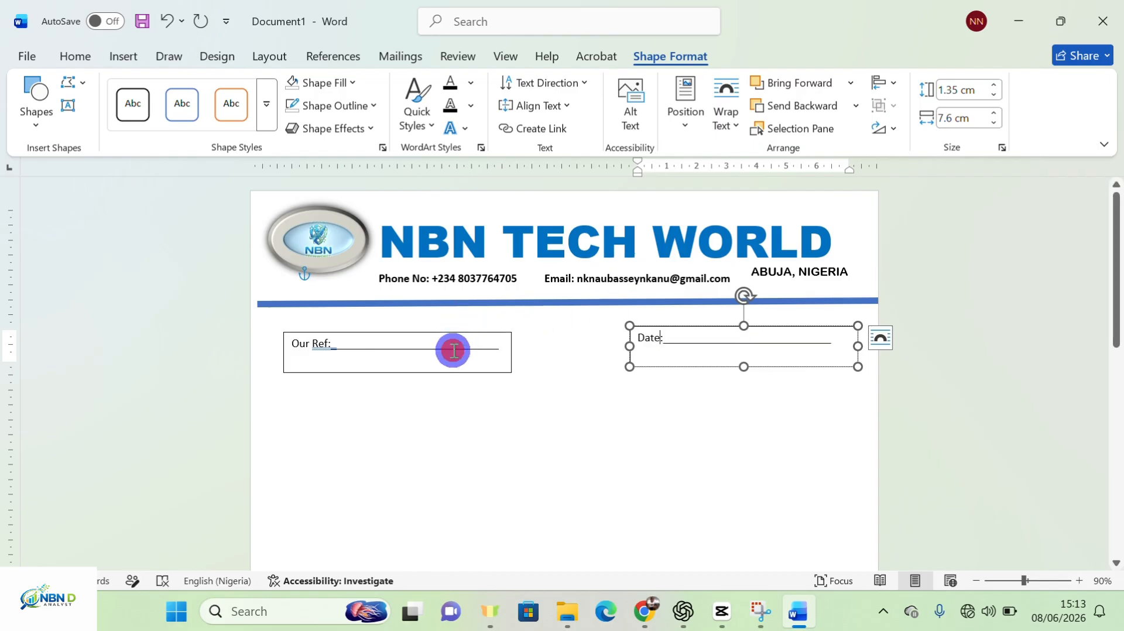
left_click(469, 332)
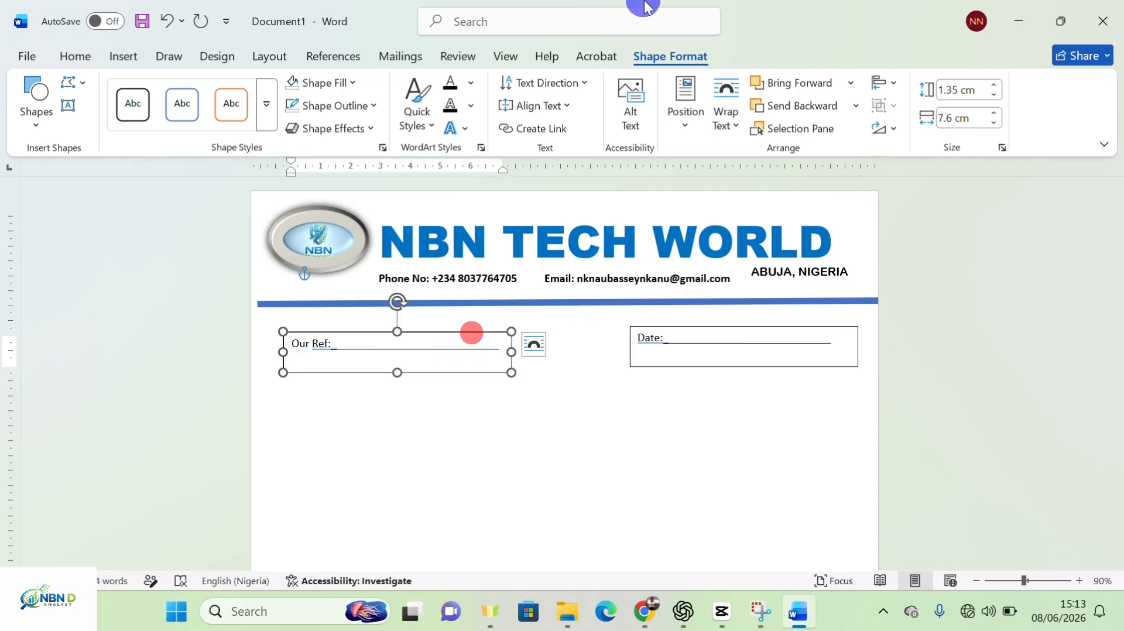
Remove the outline borders from the Our Ref and Date boxes
left_click(668, 56)
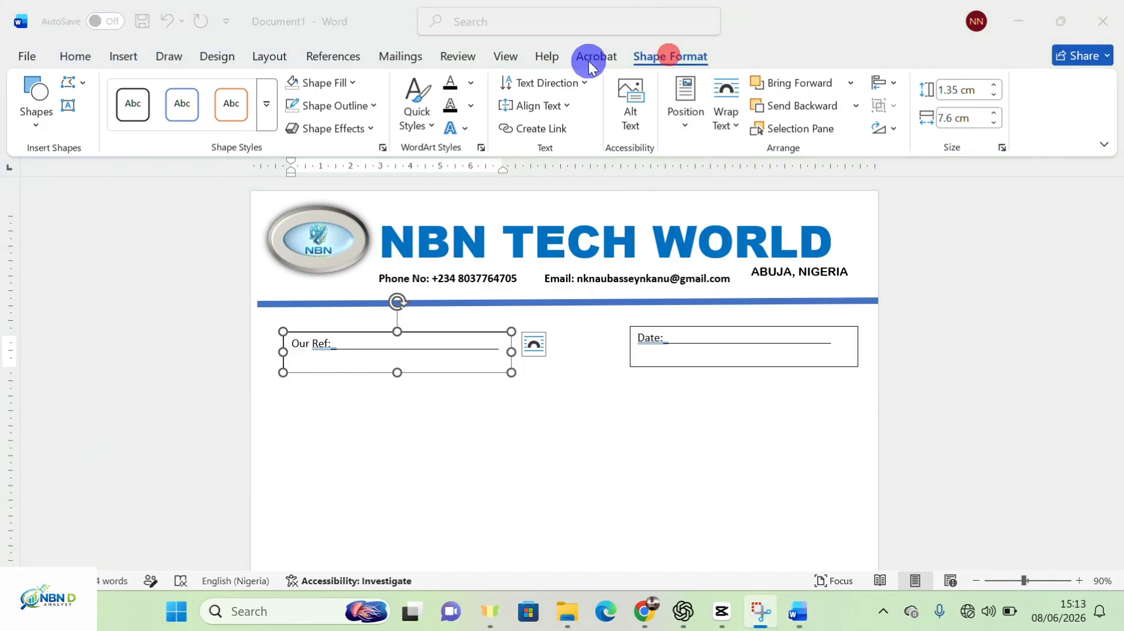
left_click(374, 104)
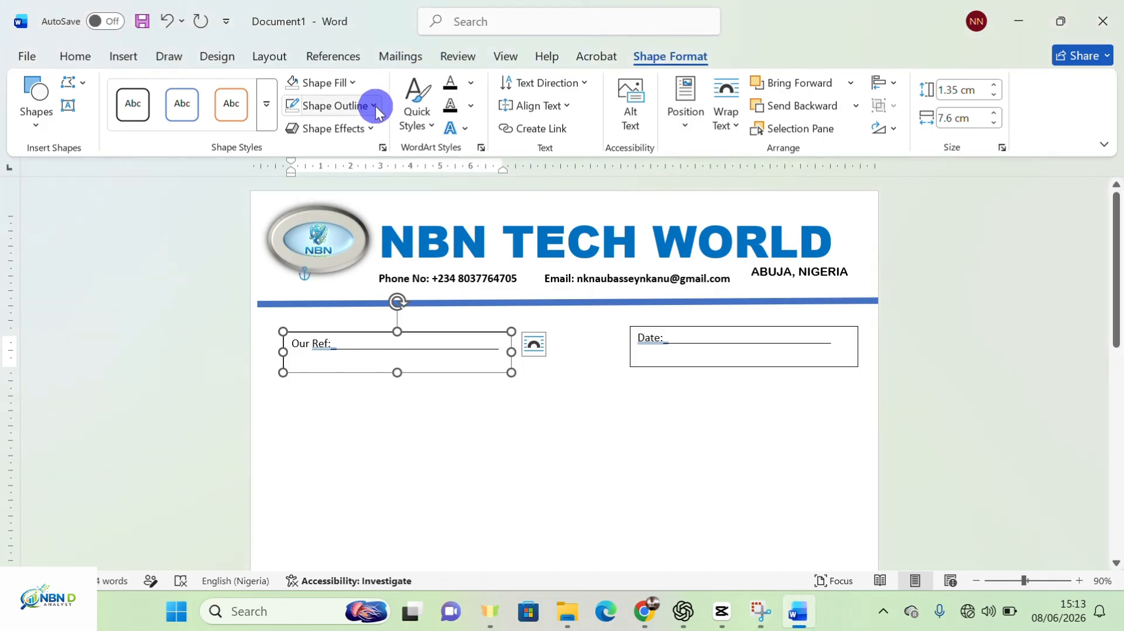
left_click(374, 105)
left_click(339, 402)
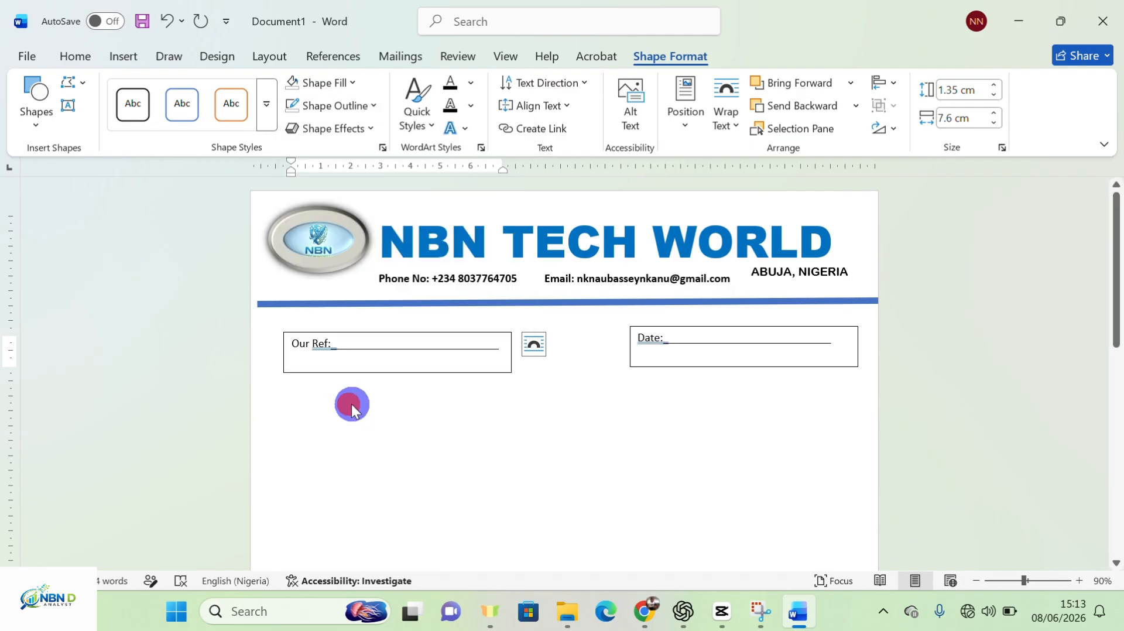
left_click(730, 346)
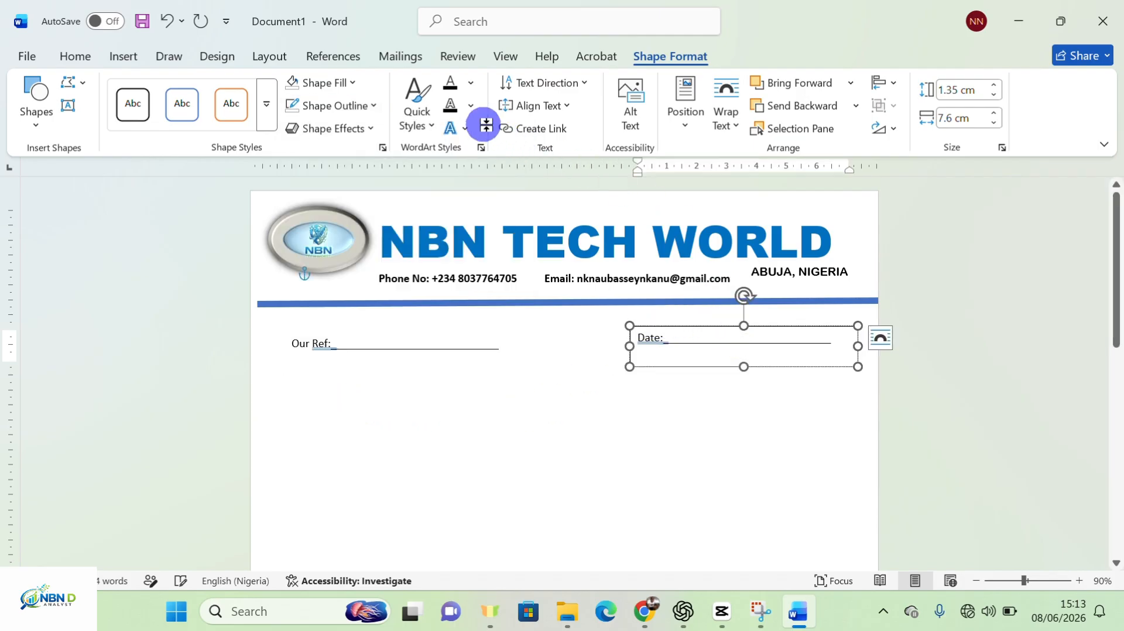
left_click(373, 106)
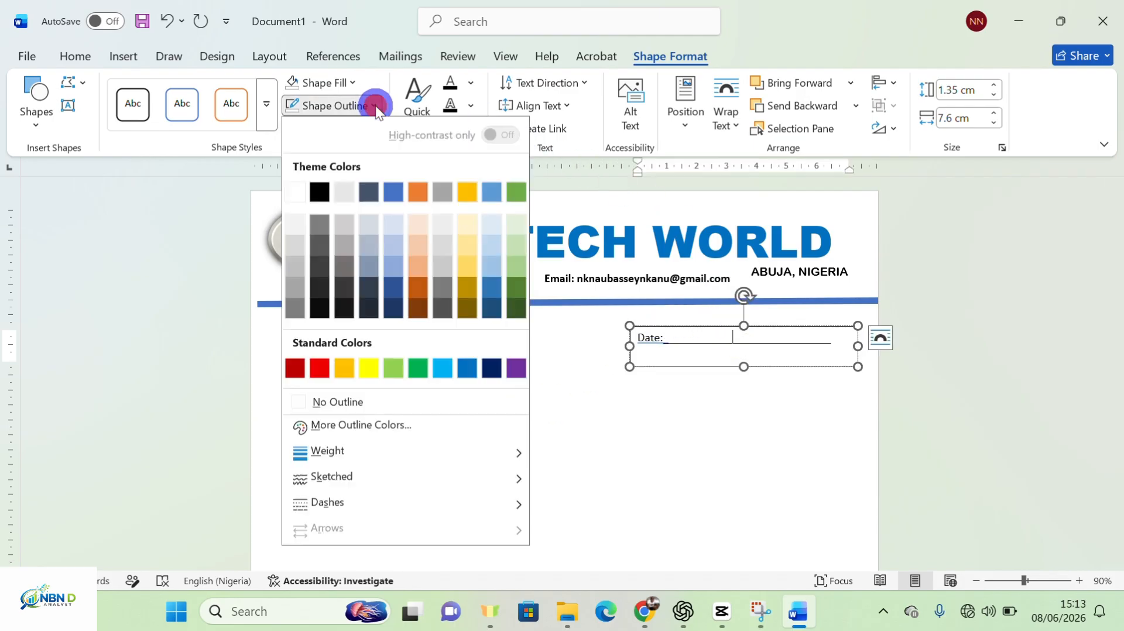
left_click(389, 403)
left_click(444, 359)
Raise the Our Ref box level with Date and make both labels bold
left_click(378, 344)
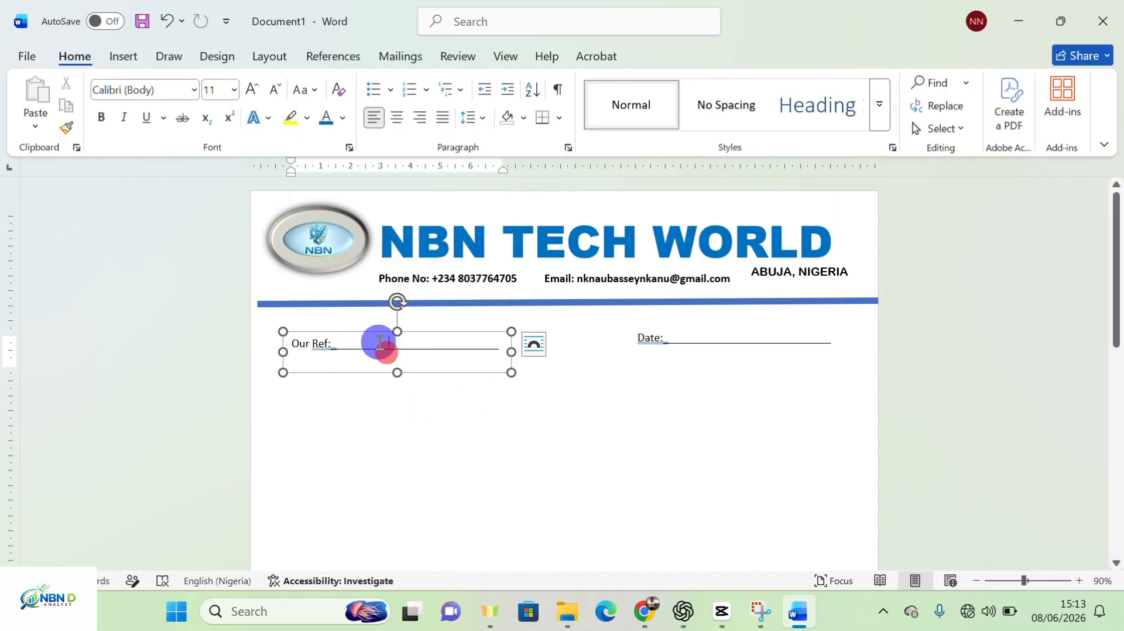
left_click_drag(373, 335, 374, 324)
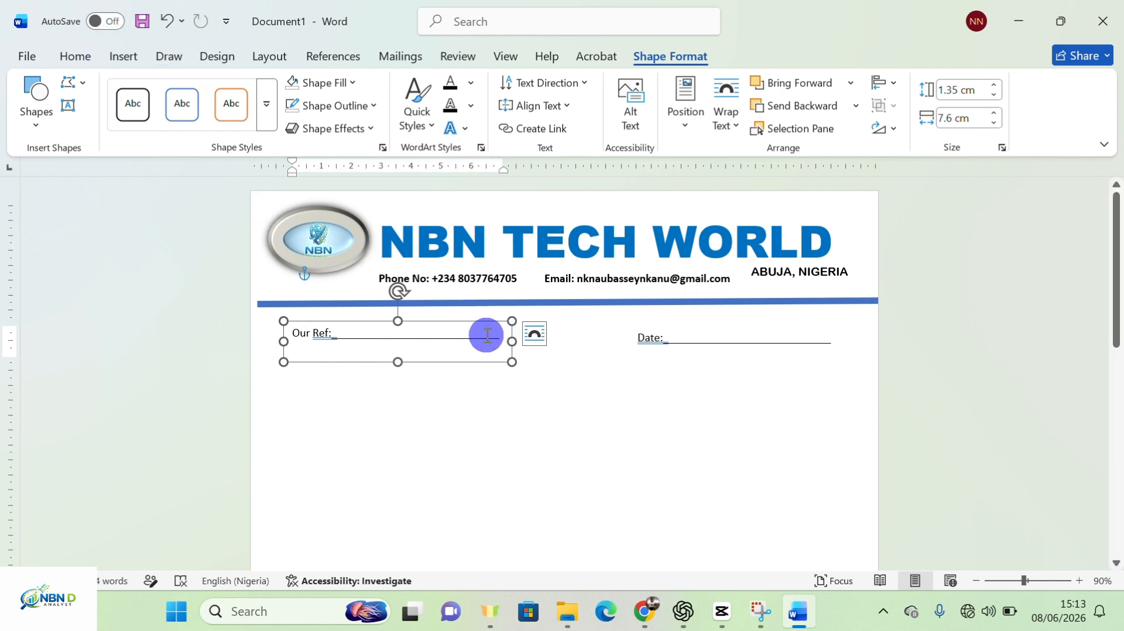
left_click_drag(500, 340, 288, 334)
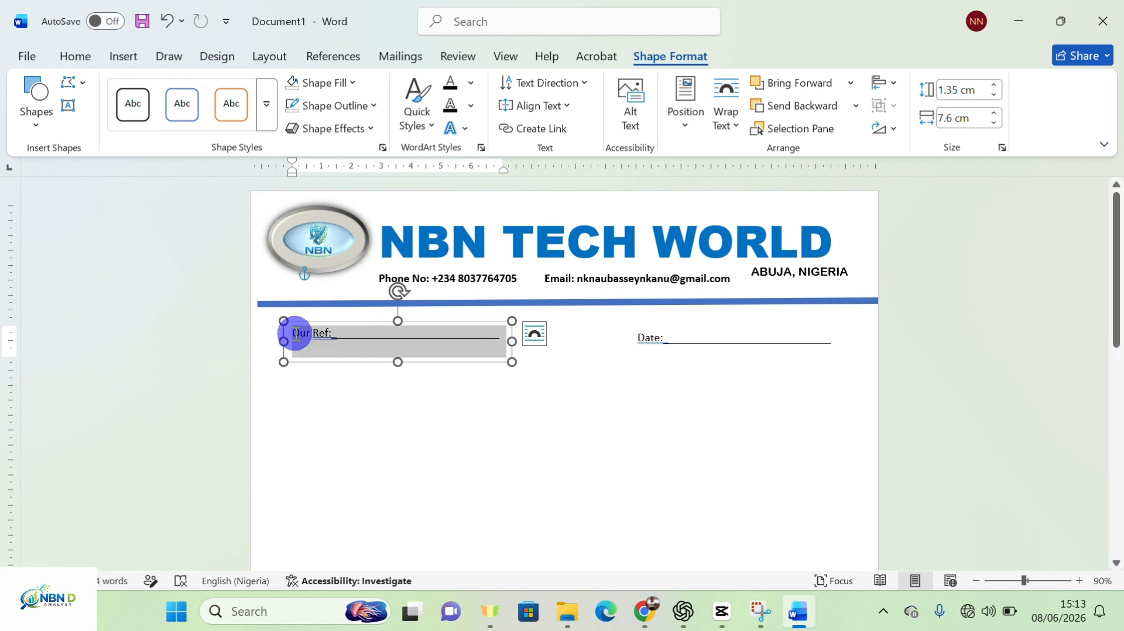
left_click(79, 53)
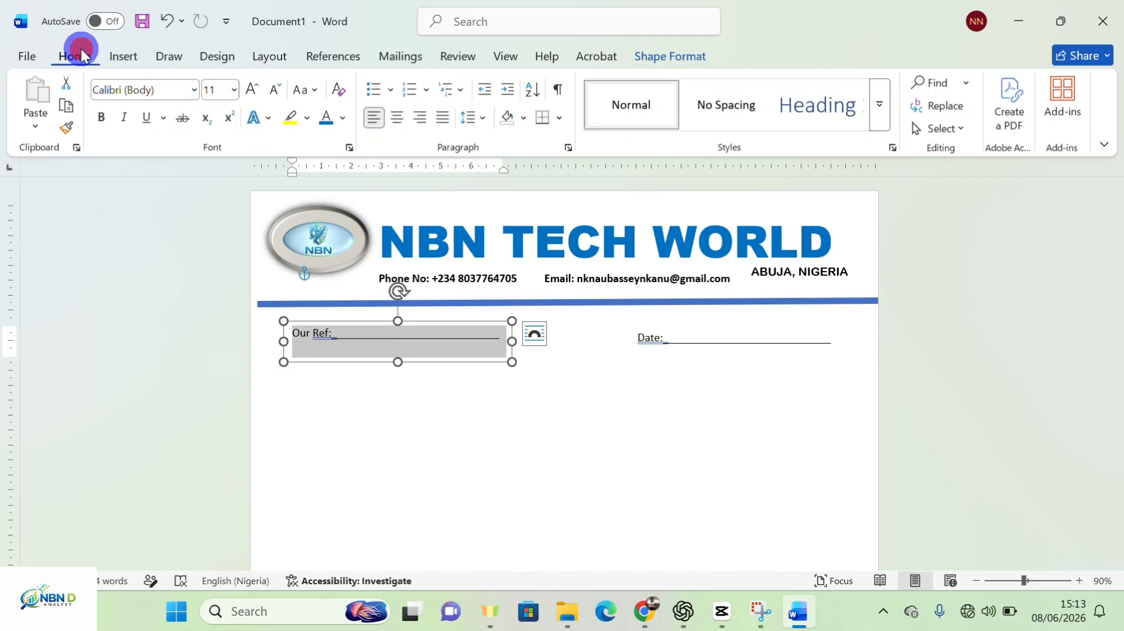
left_click(102, 122)
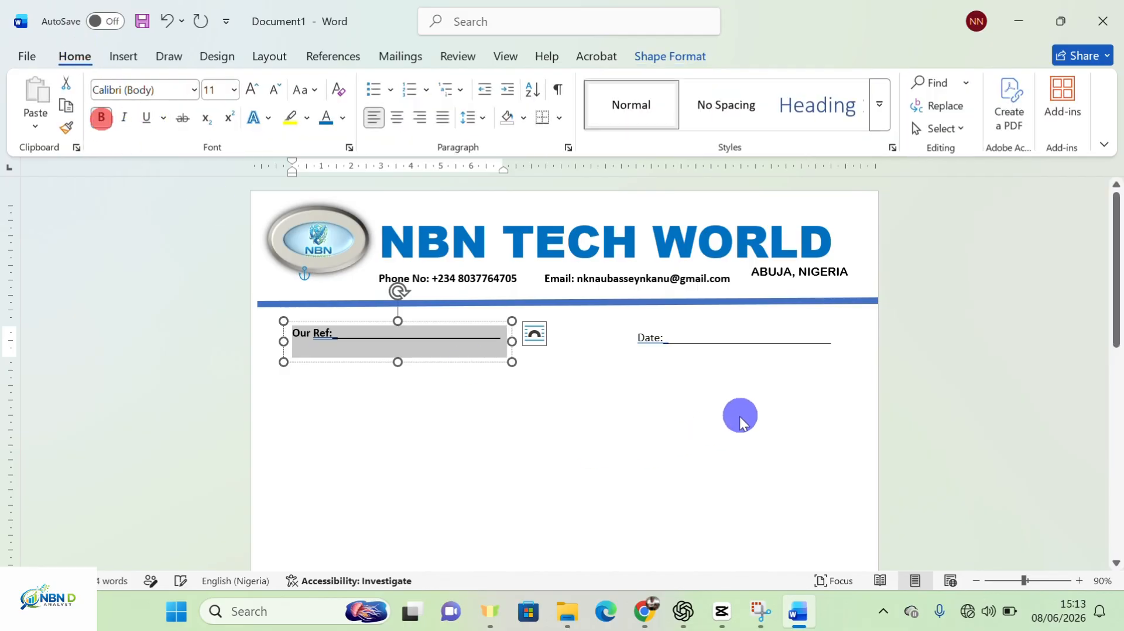
left_click(746, 344)
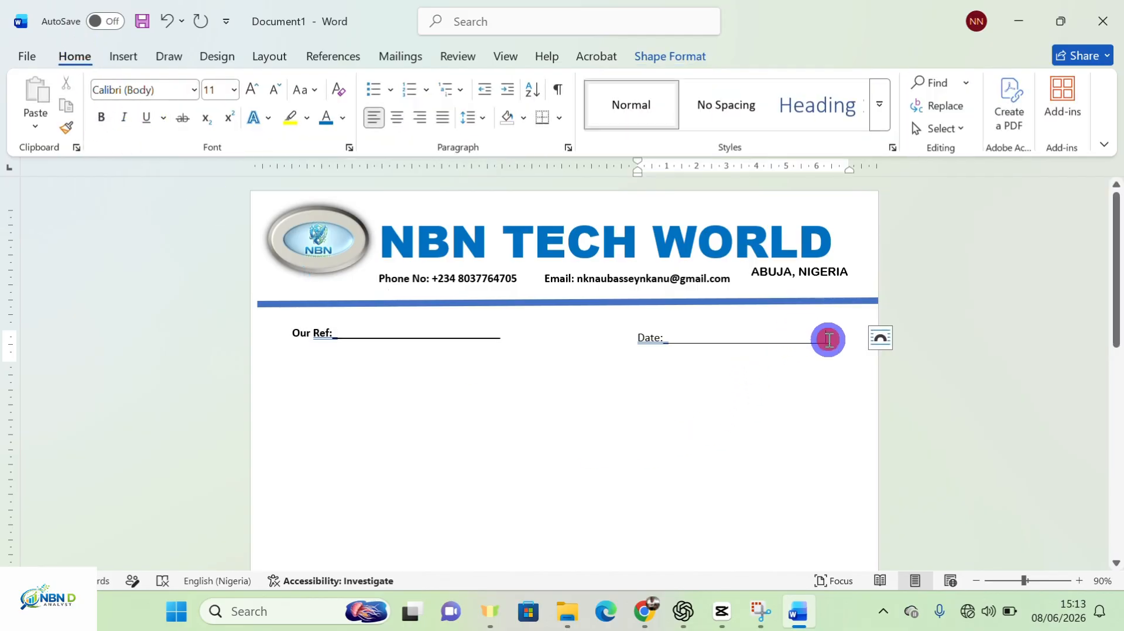
left_click_drag(828, 339, 627, 338)
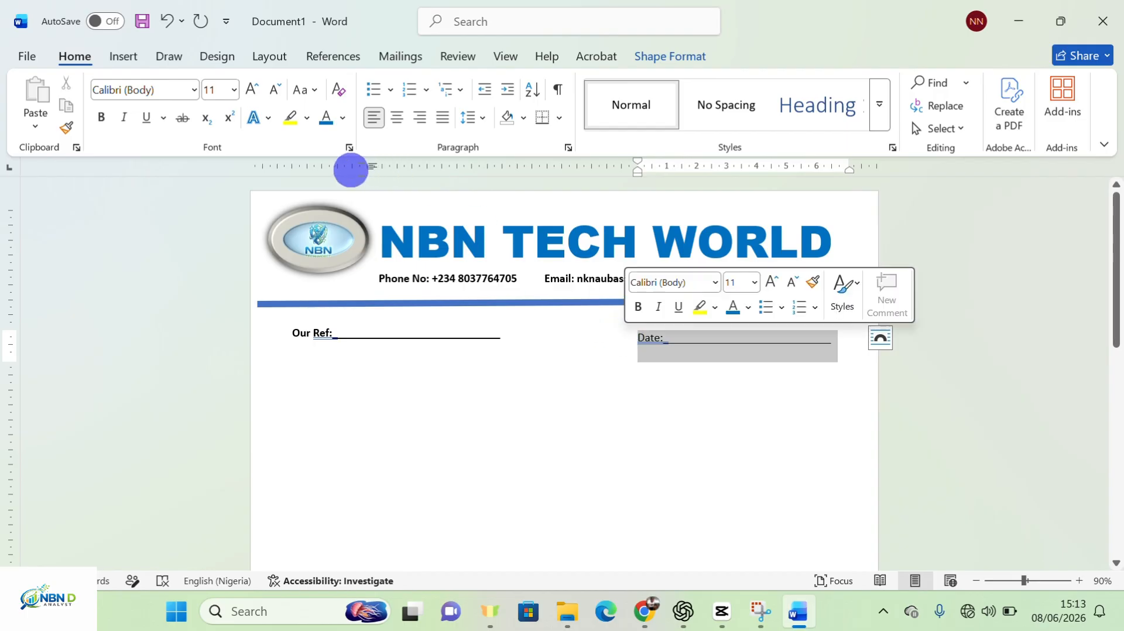
left_click(99, 120)
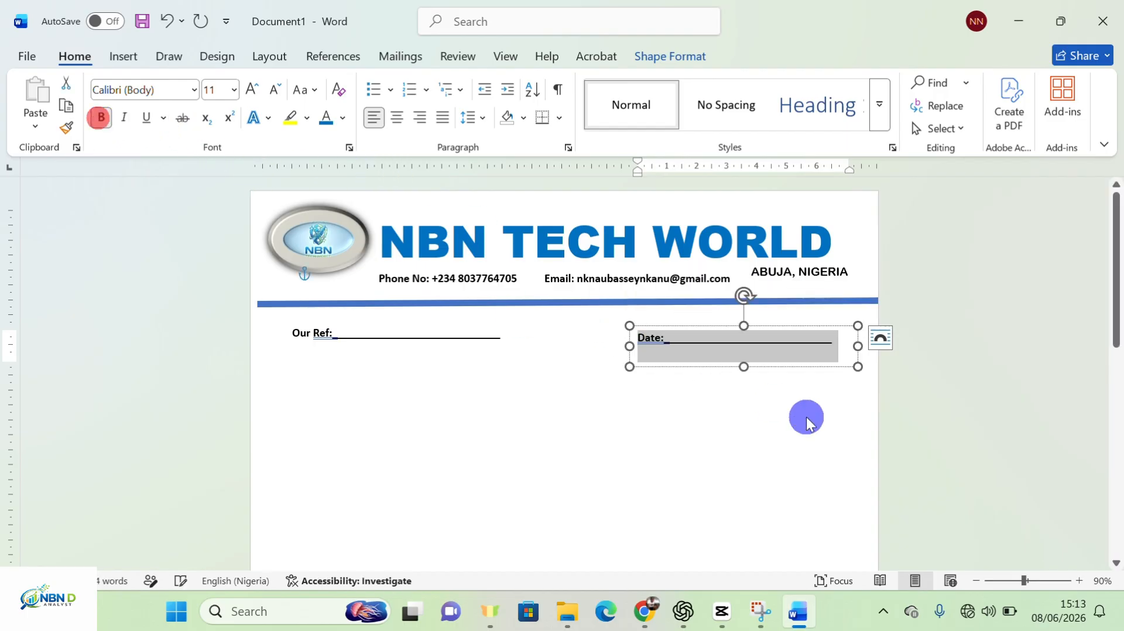
Nudge the Date box slightly upward
left_click(825, 367)
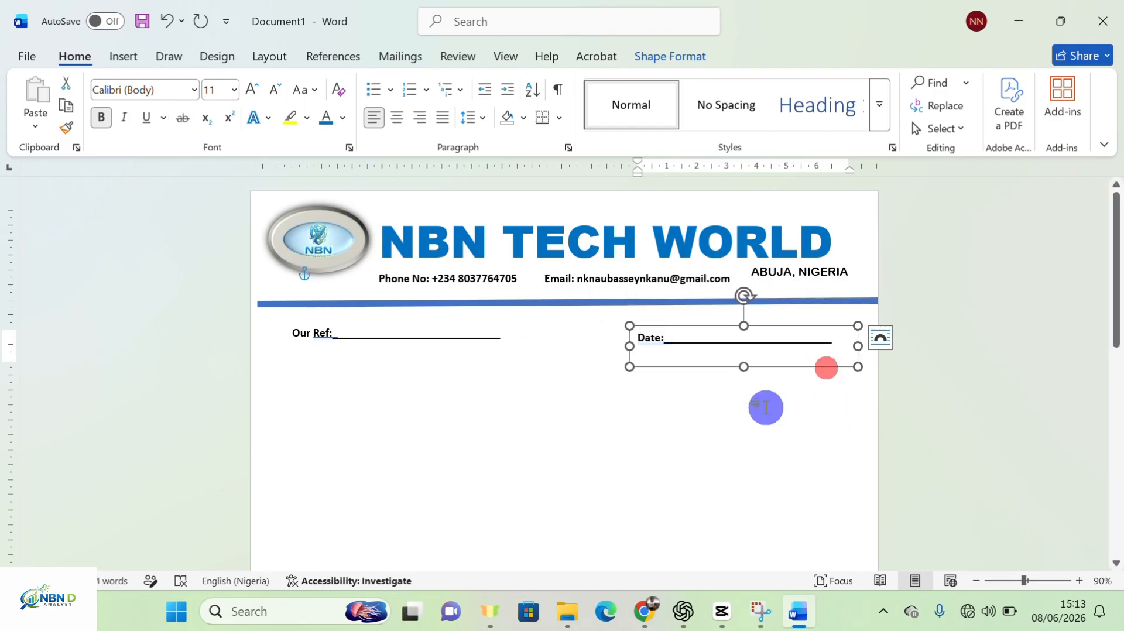
left_click(826, 333)
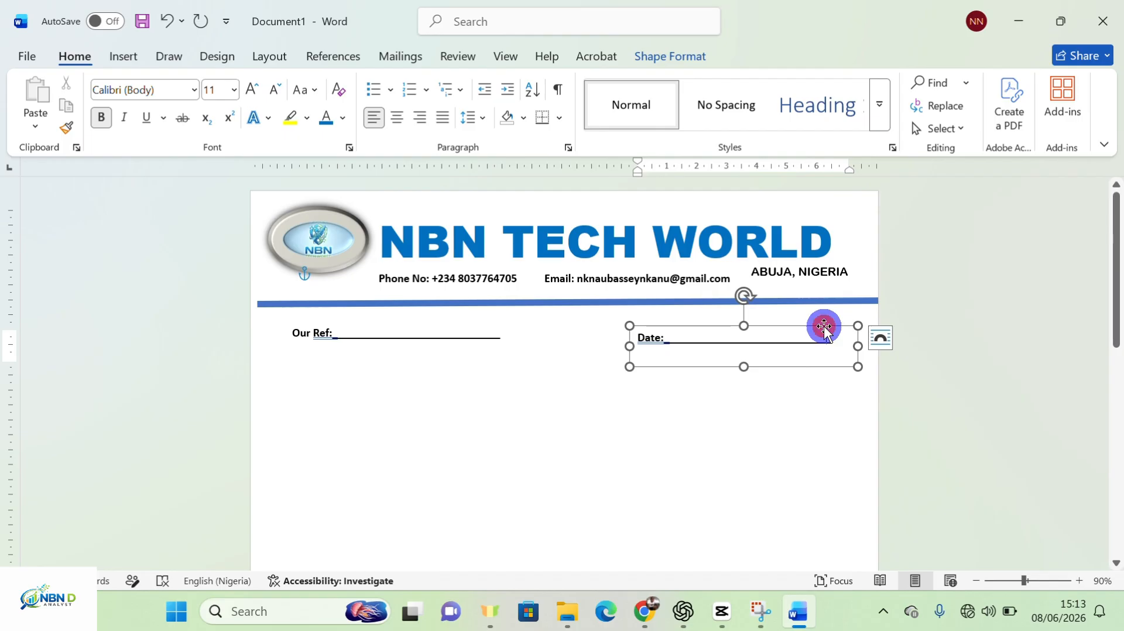
left_click_drag(824, 327, 825, 324)
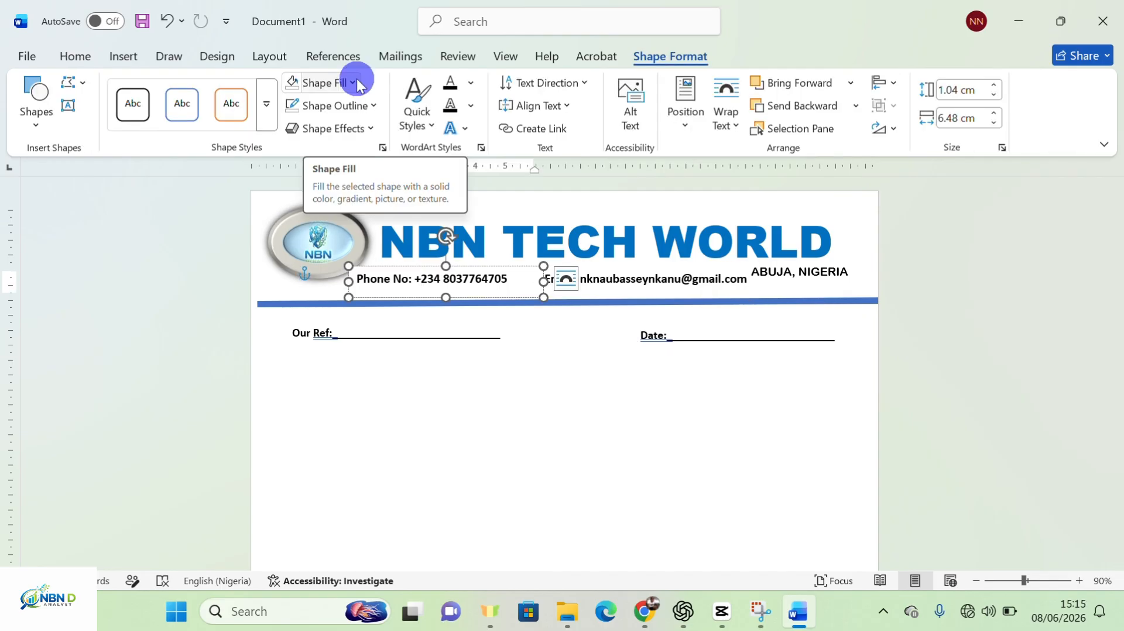
Set the phone number box's shape fill to No Fill
left_click(354, 83)
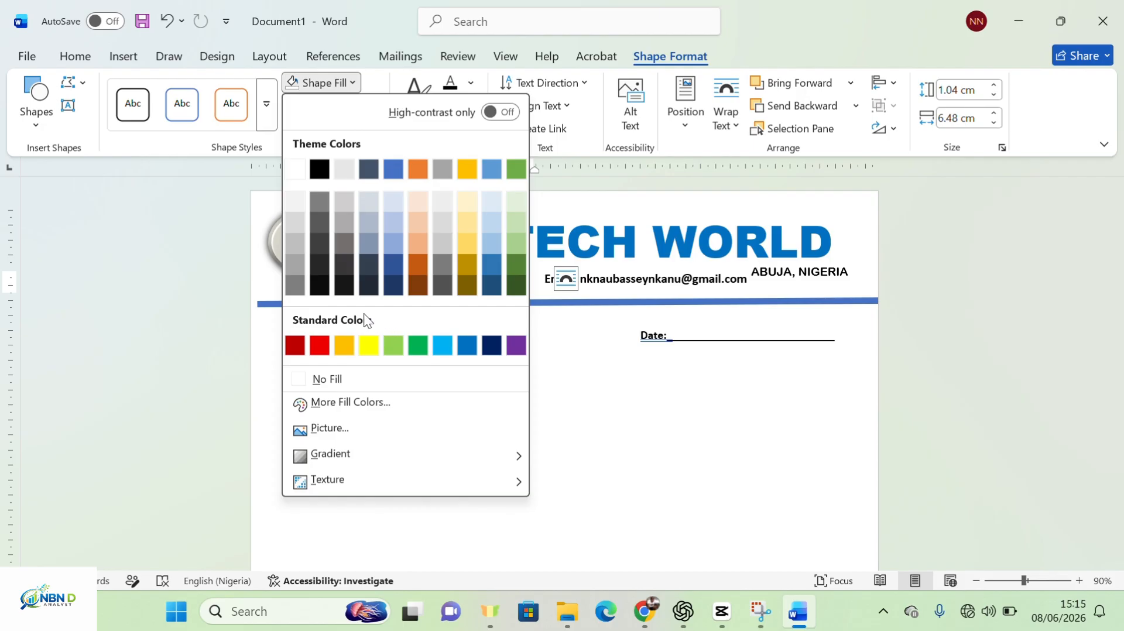
left_click(344, 377)
left_click(484, 411)
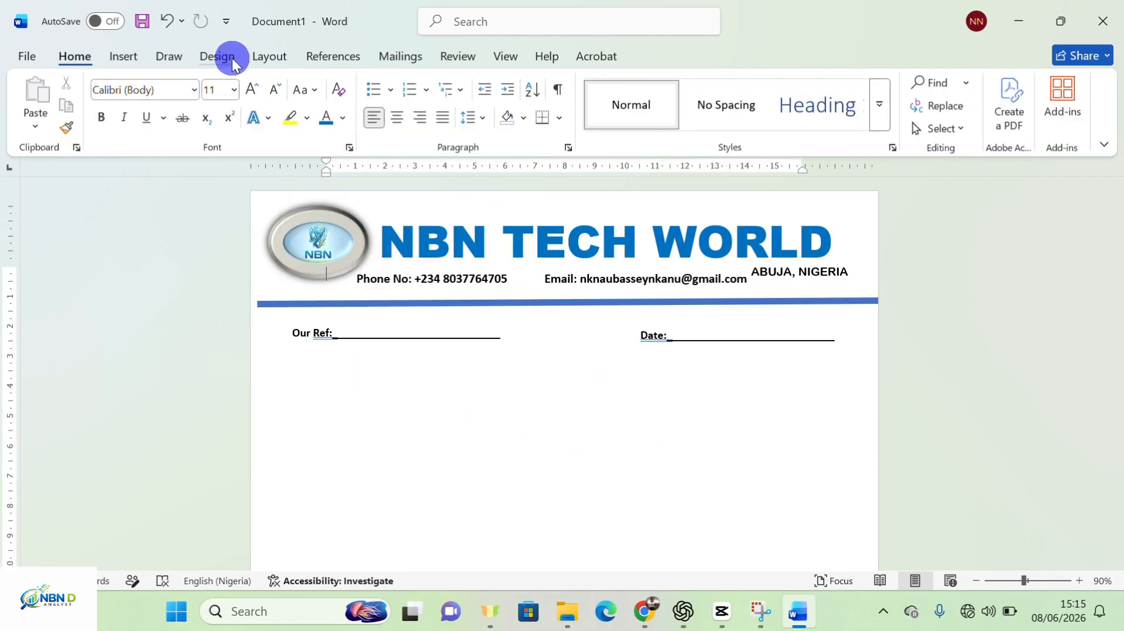
Apply the Gemini_Generated_Image picture from Downloads as a washed-out custom watermark
left_click(214, 56)
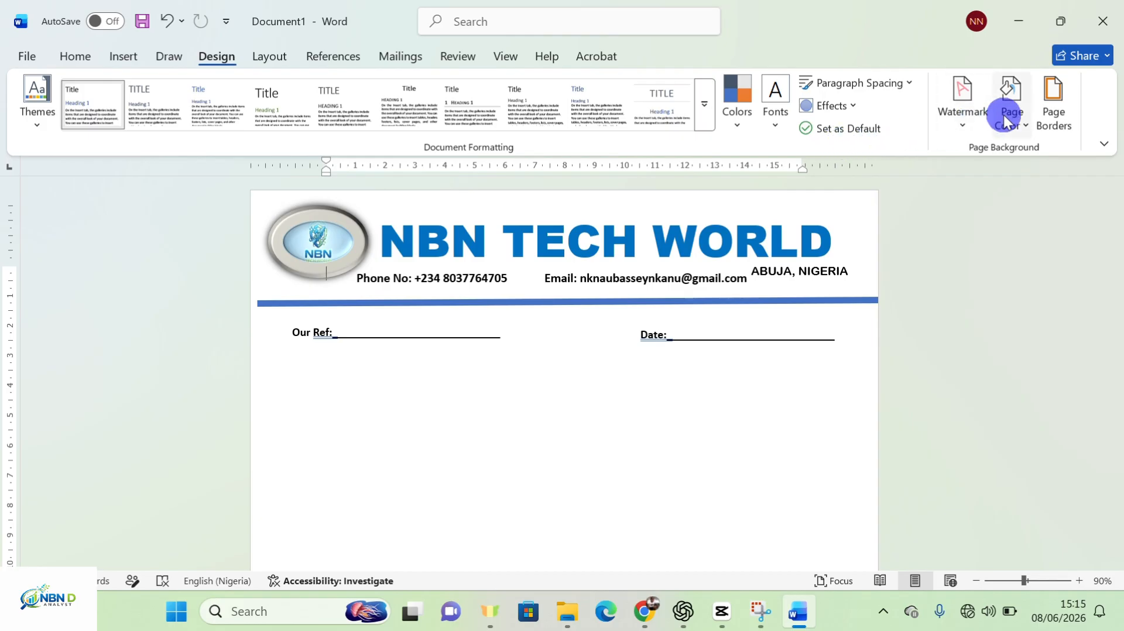
left_click(959, 125)
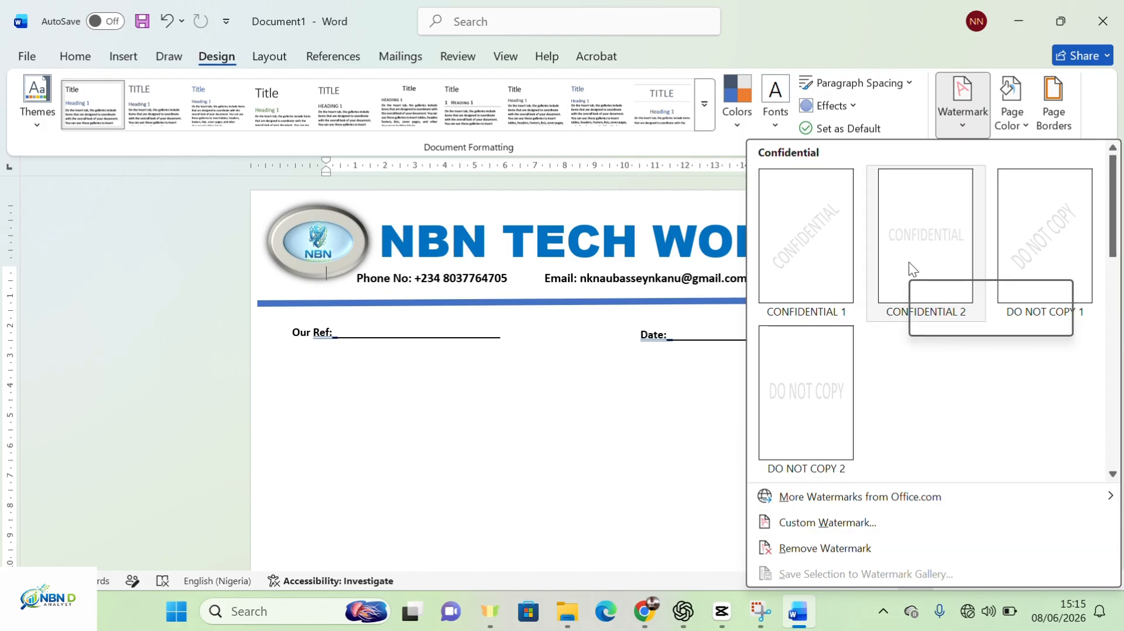
left_click(843, 528)
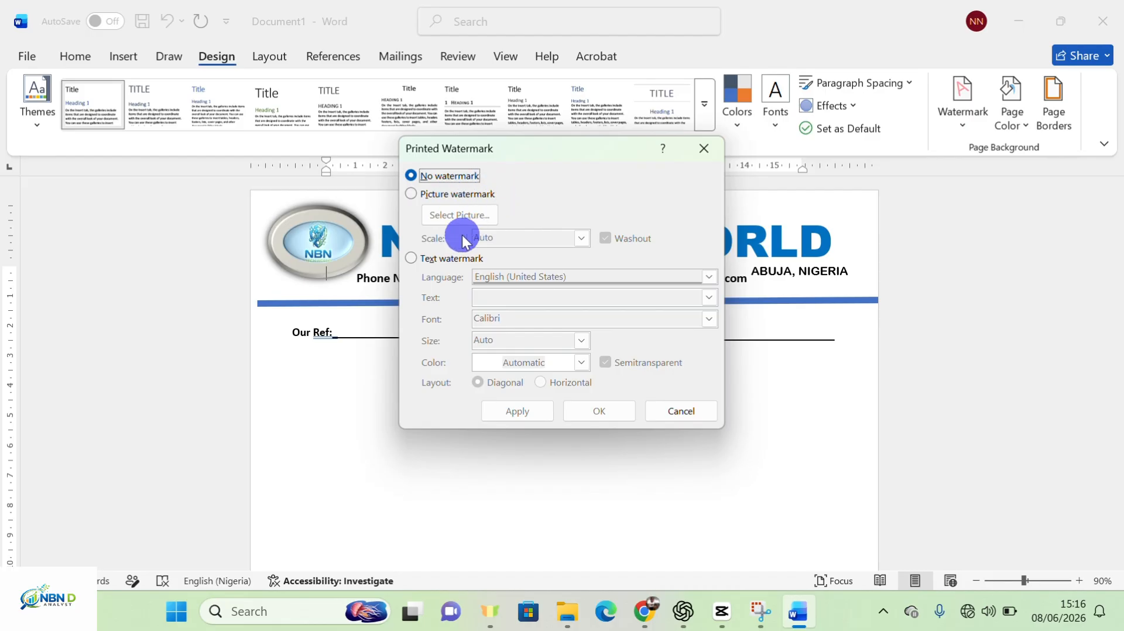
left_click(412, 258)
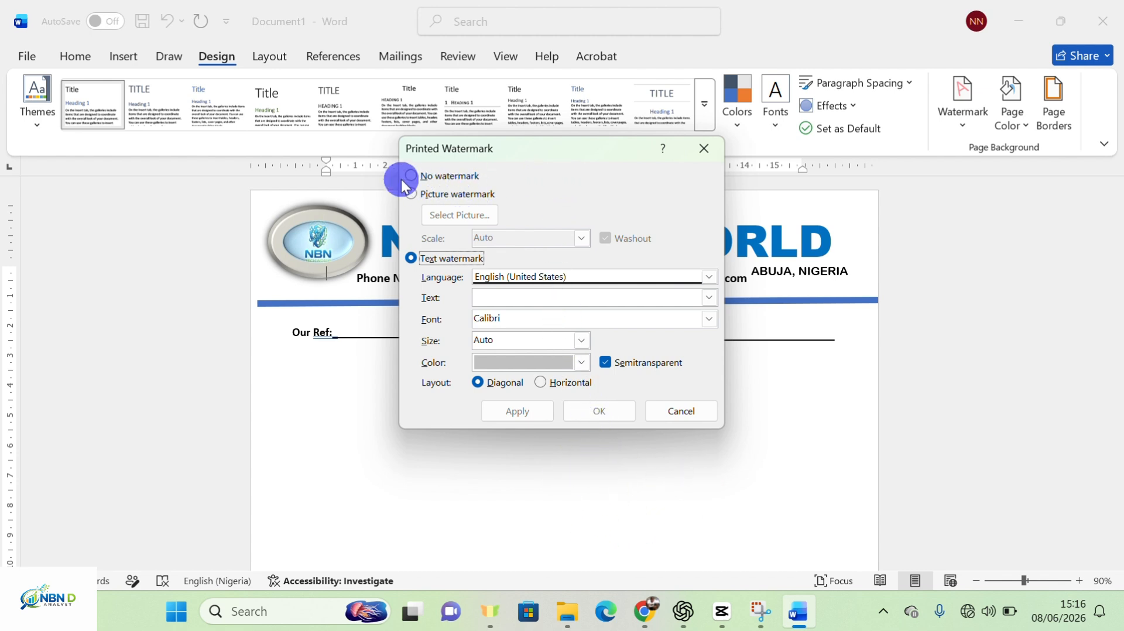
left_click(415, 195)
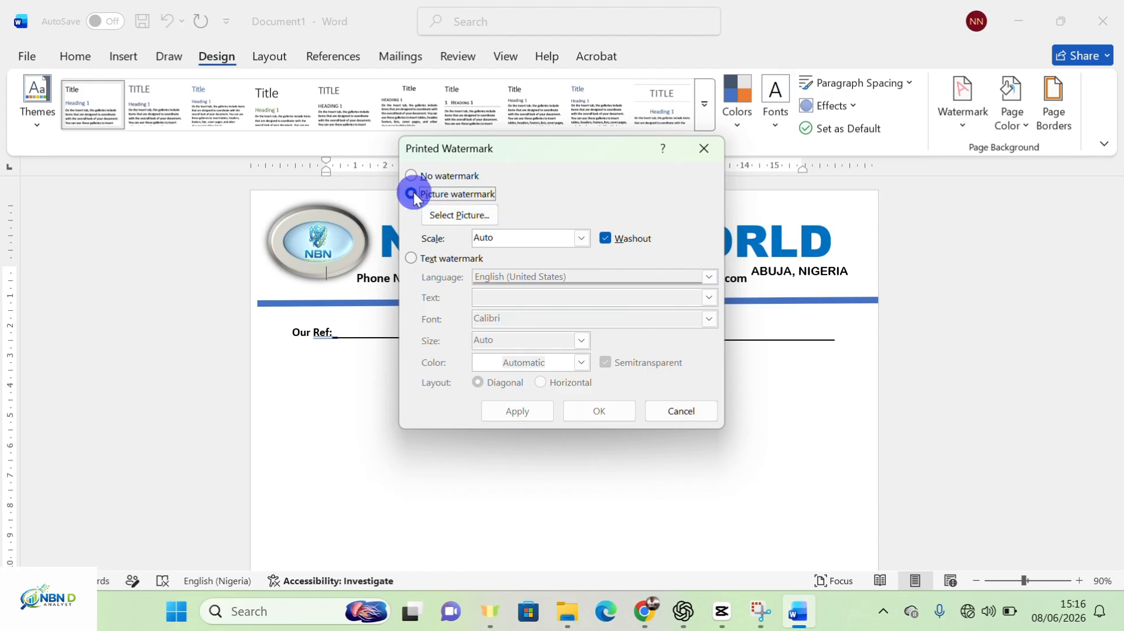
left_click(464, 216)
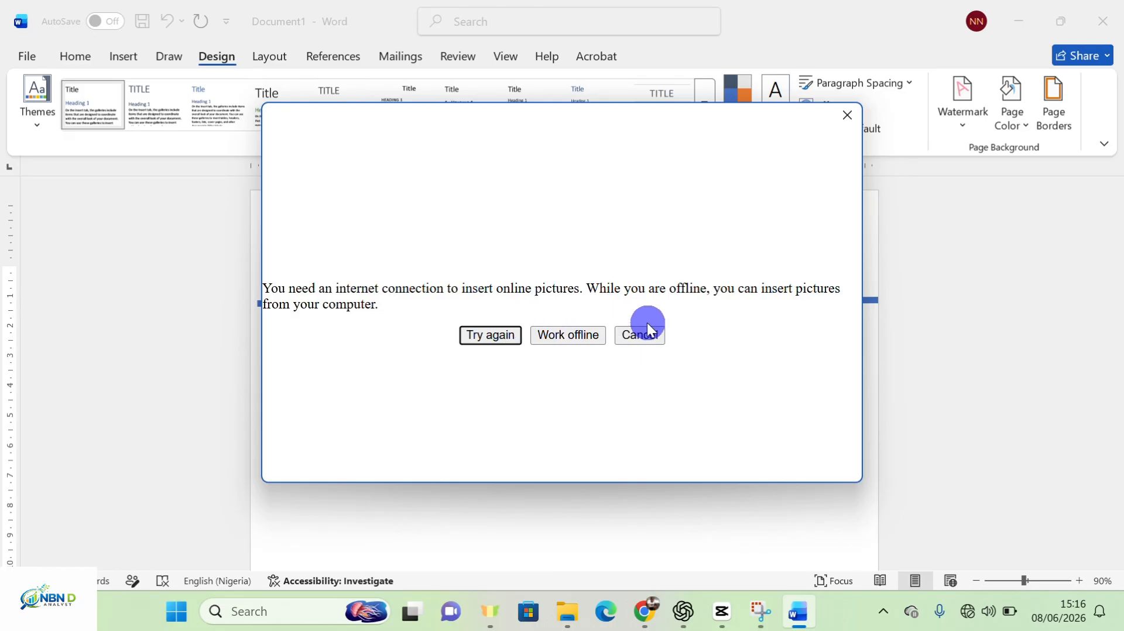
left_click(583, 336)
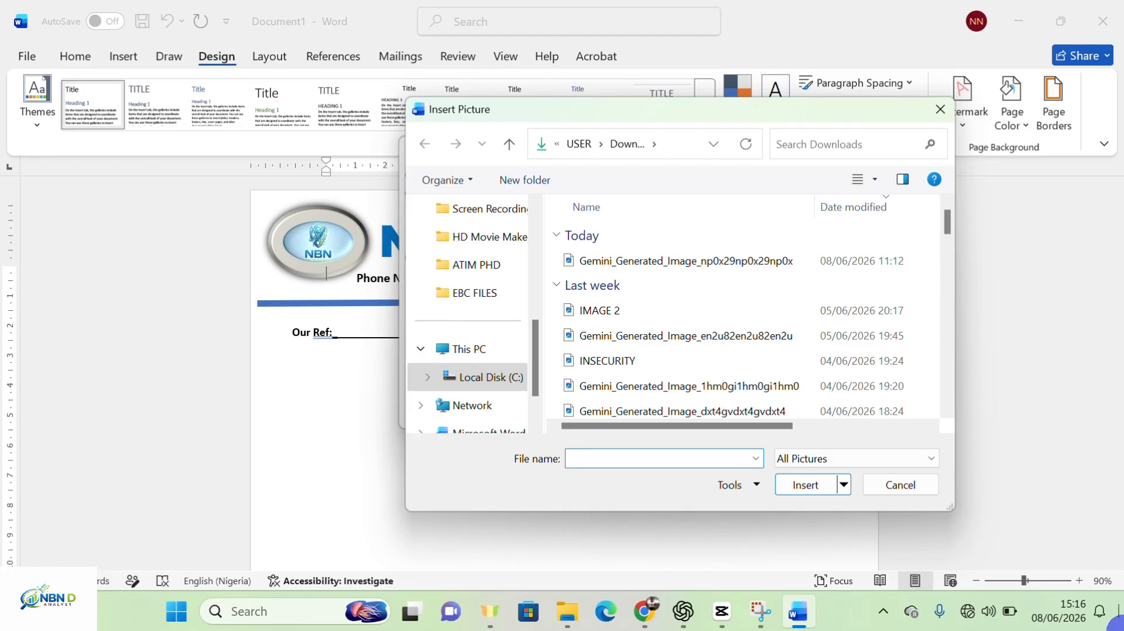
double_click(699, 259)
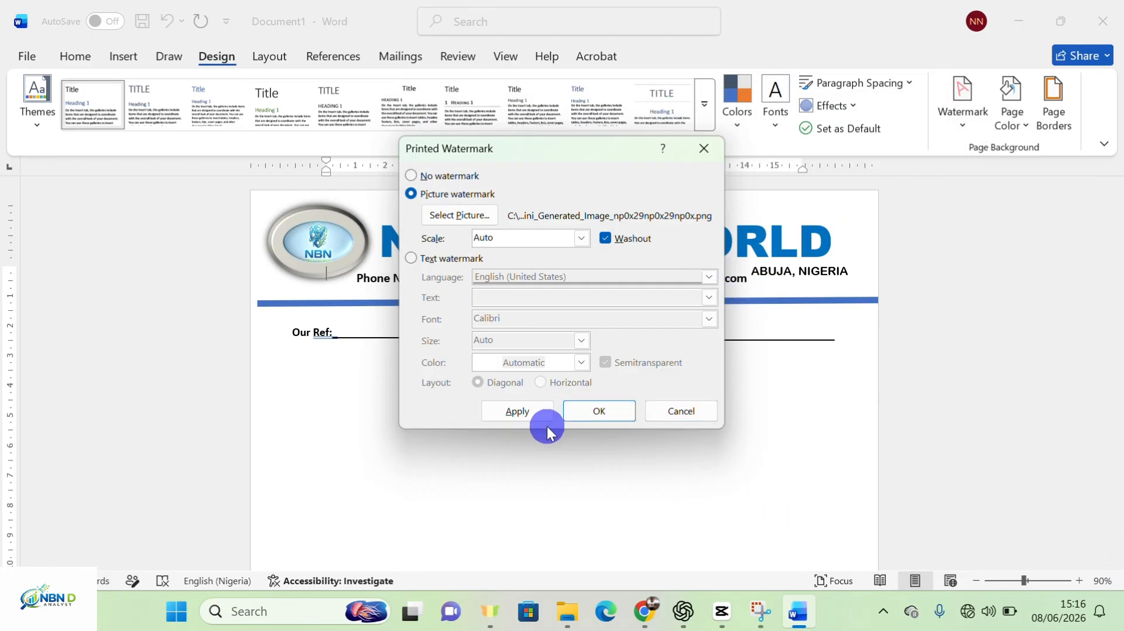
left_click(530, 412)
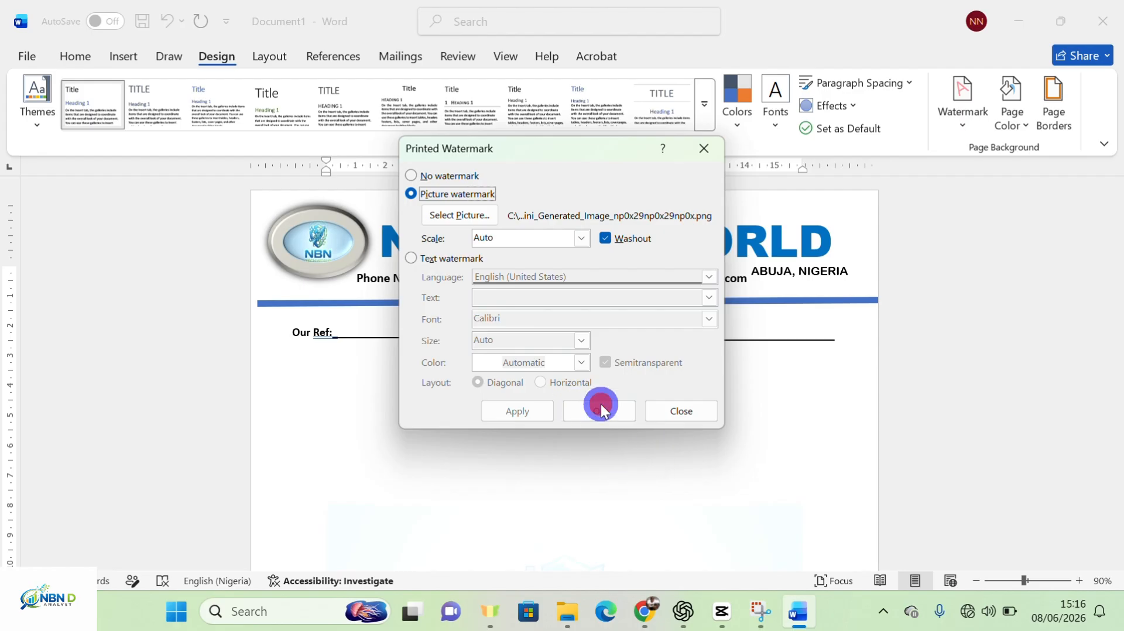
left_click(684, 412)
Scroll up and down the page to inspect the new picture watermark
scroll(672, 390, "down", 5)
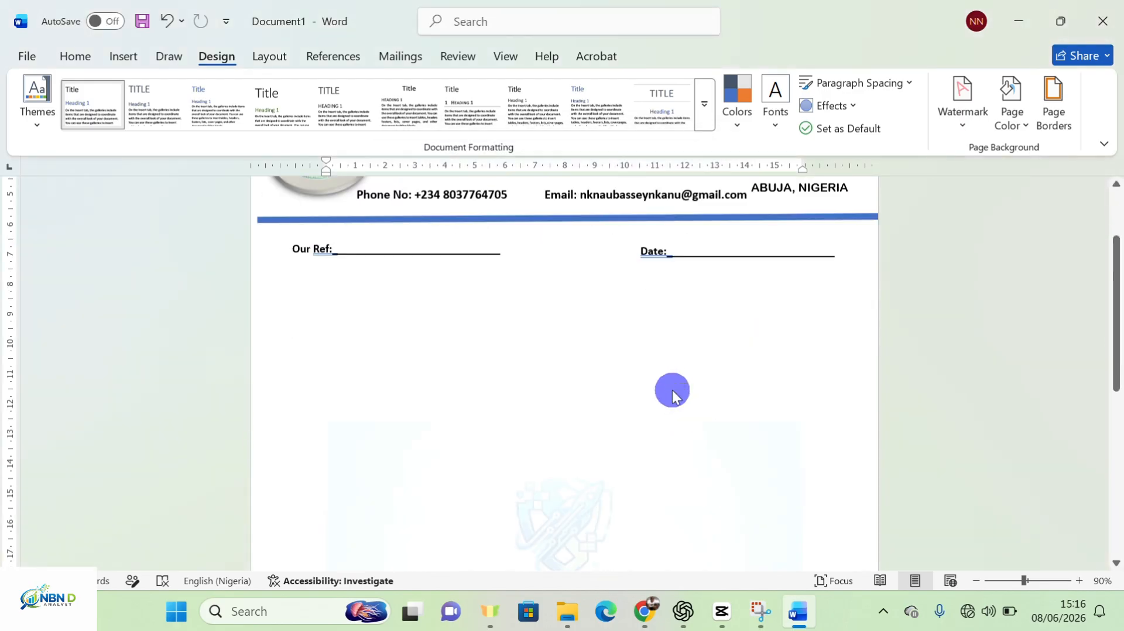
scroll(671, 389, "up", 6)
scroll(595, 427, "down", 5)
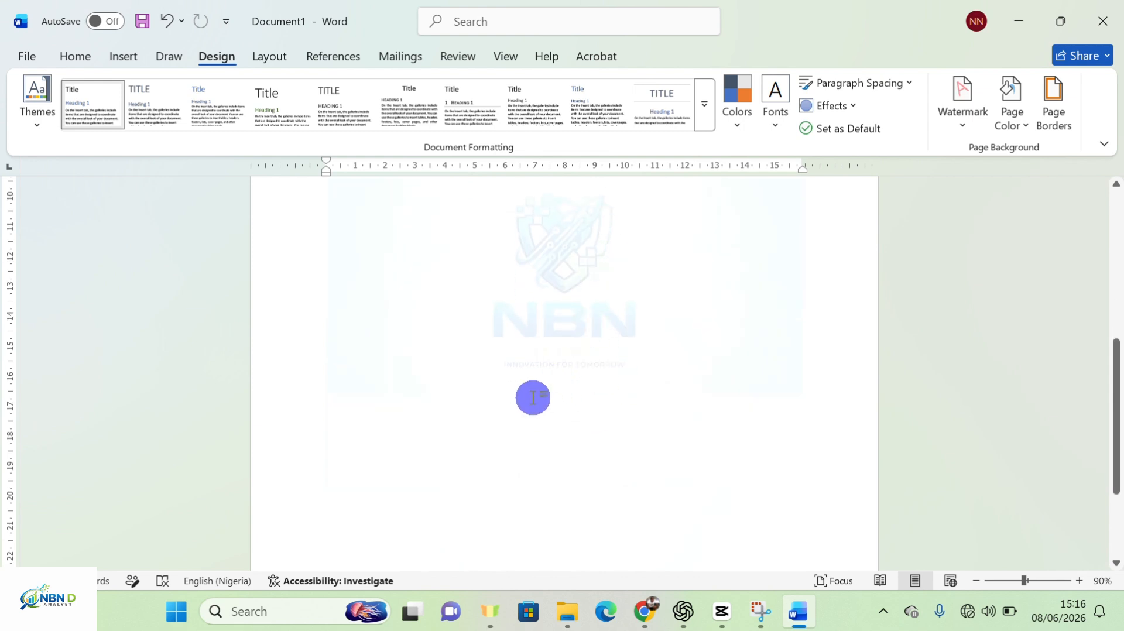
scroll(656, 269, "down", 1)
scroll(650, 296, "up", 5)
scroll(630, 336, "down", 4)
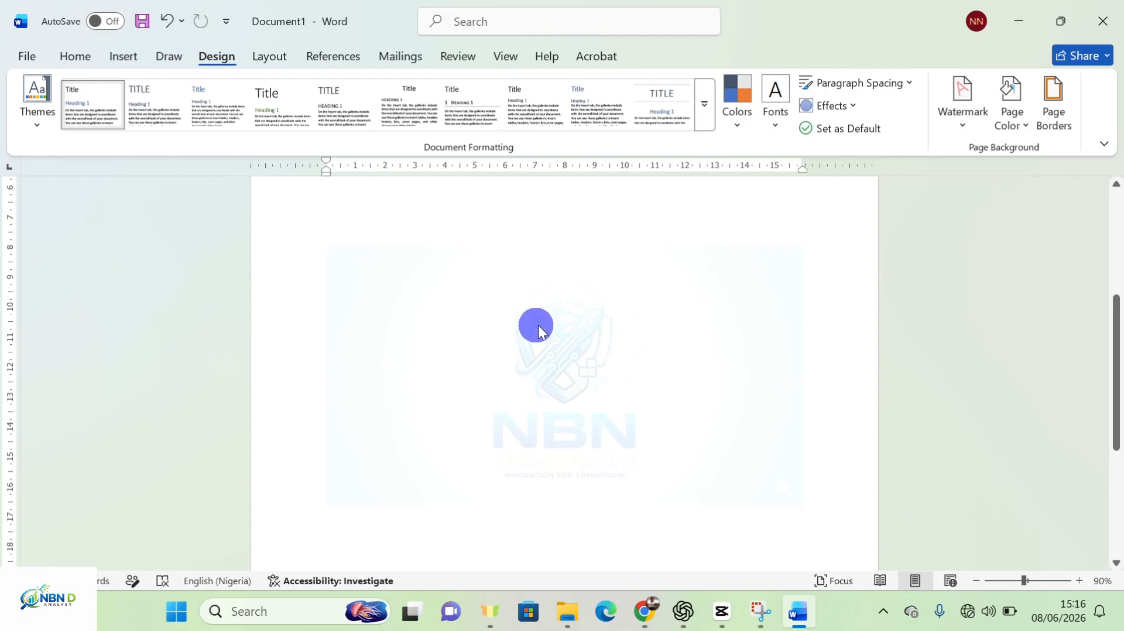
scroll(577, 381, "up", 5)
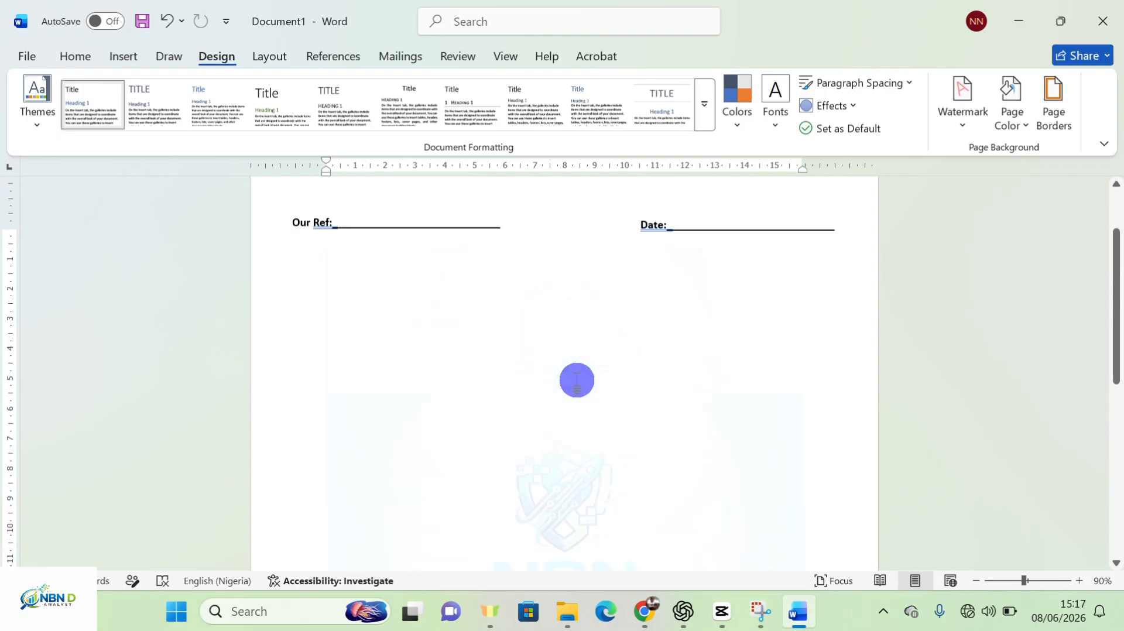
Set the picture watermark's scale to 100% and reapply it
left_click(963, 120)
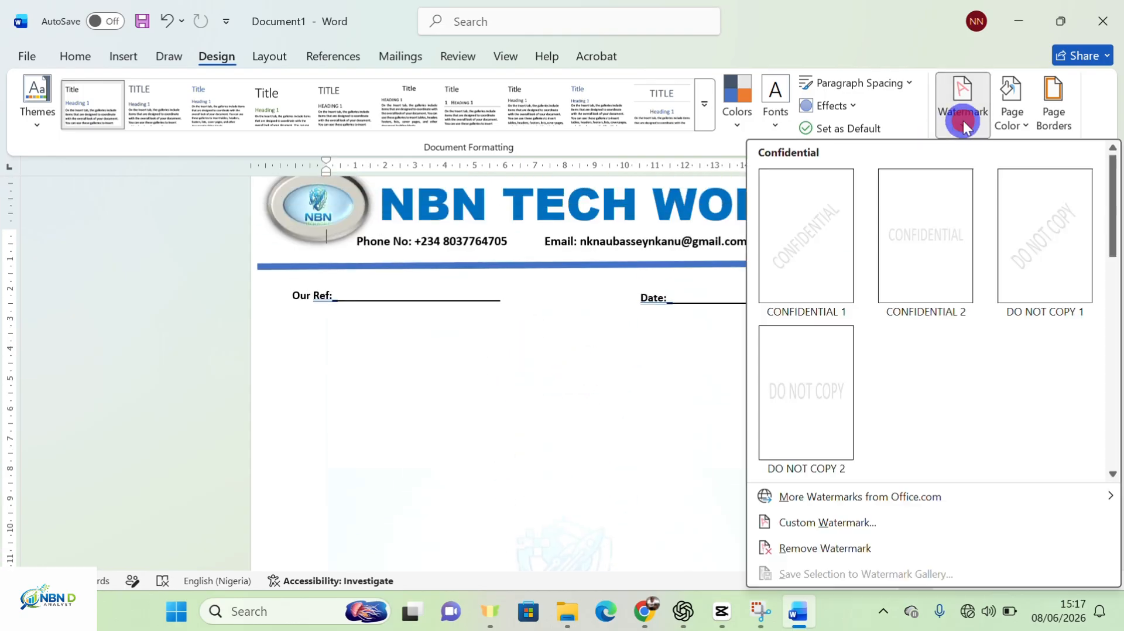
left_click(824, 524)
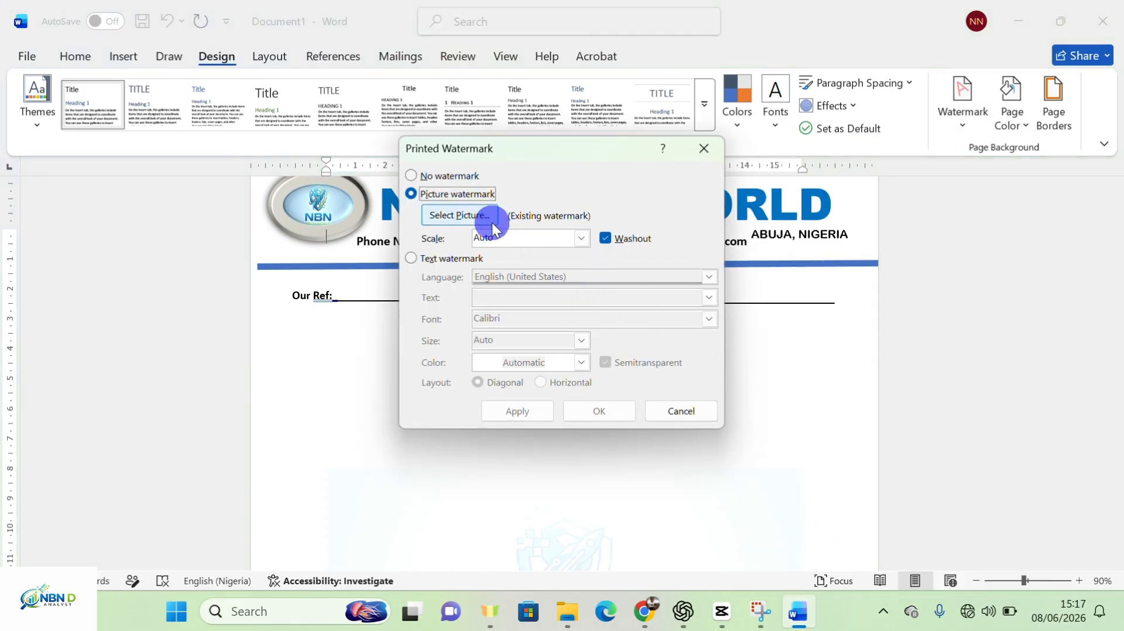
left_click(583, 238)
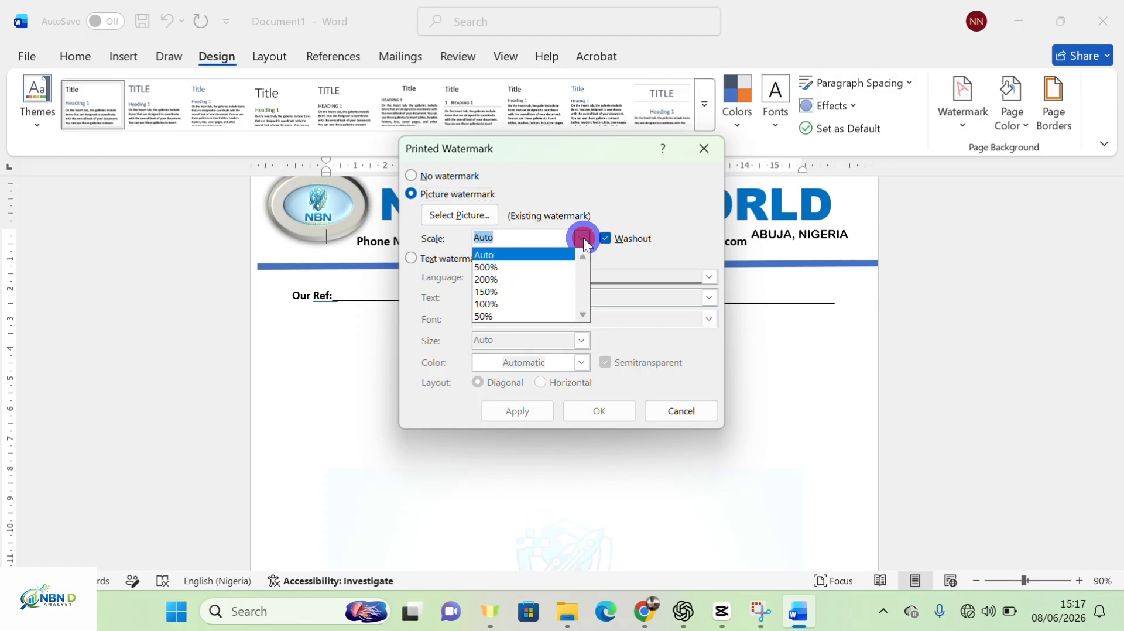
left_click(498, 303)
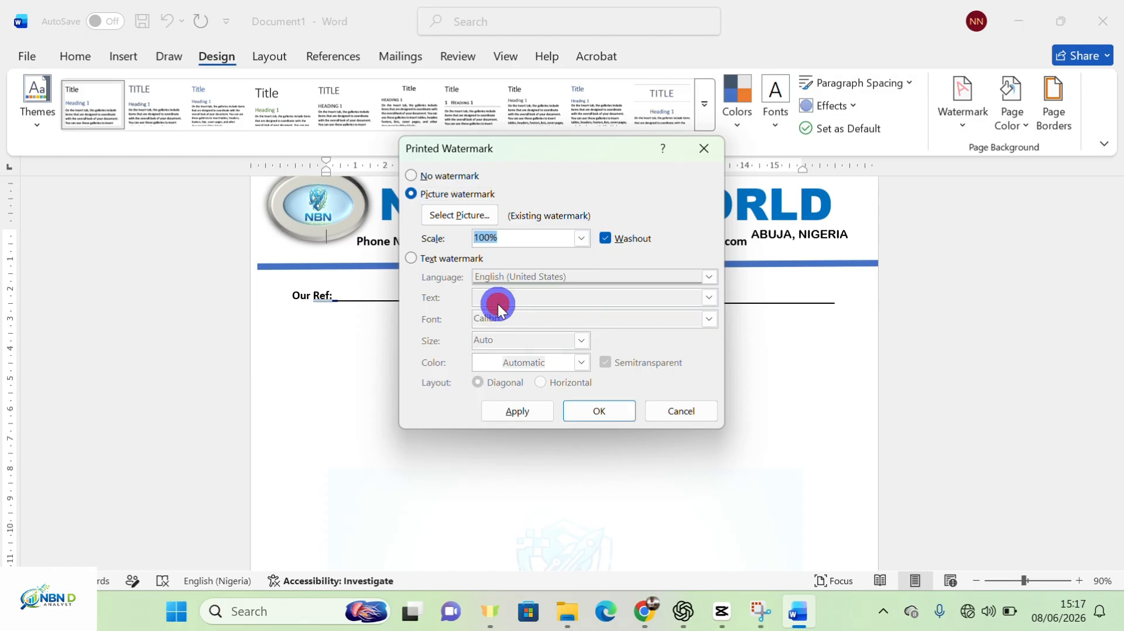
left_click(546, 411)
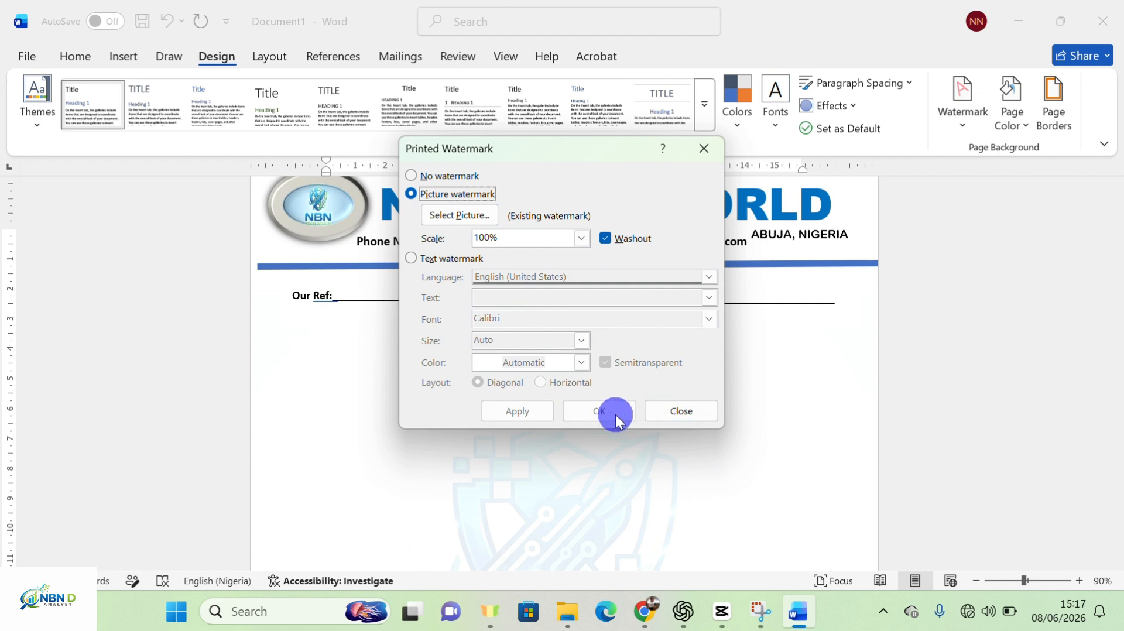
left_click(679, 413)
Scroll through the page to check the enlarged NBN logo watermark
scroll(638, 451, "down", 10)
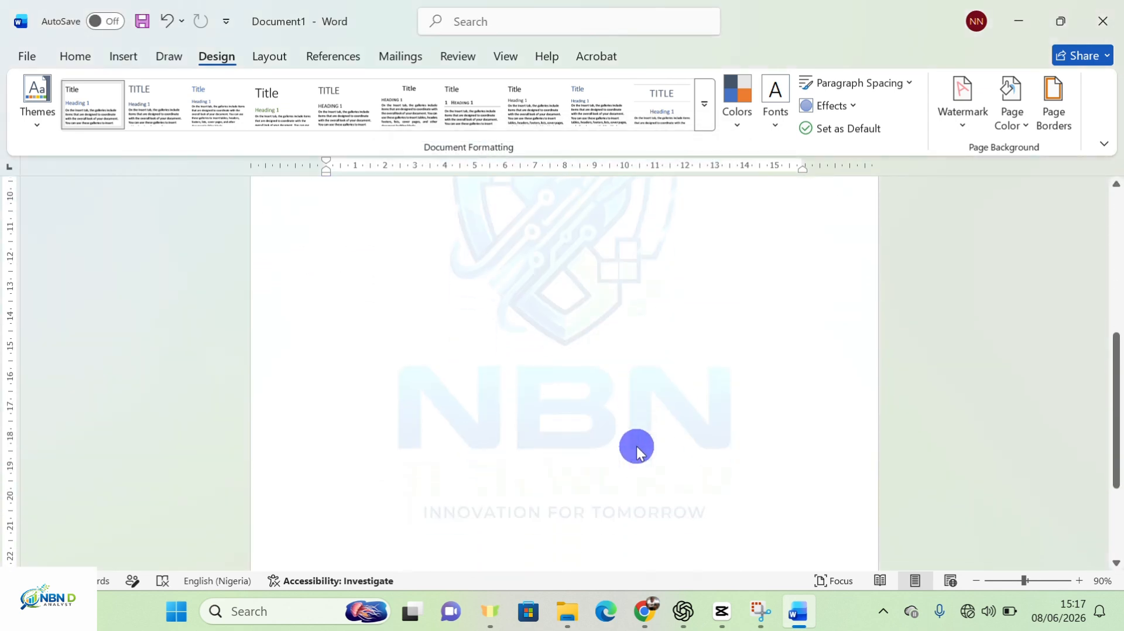
scroll(634, 439, "up", 8)
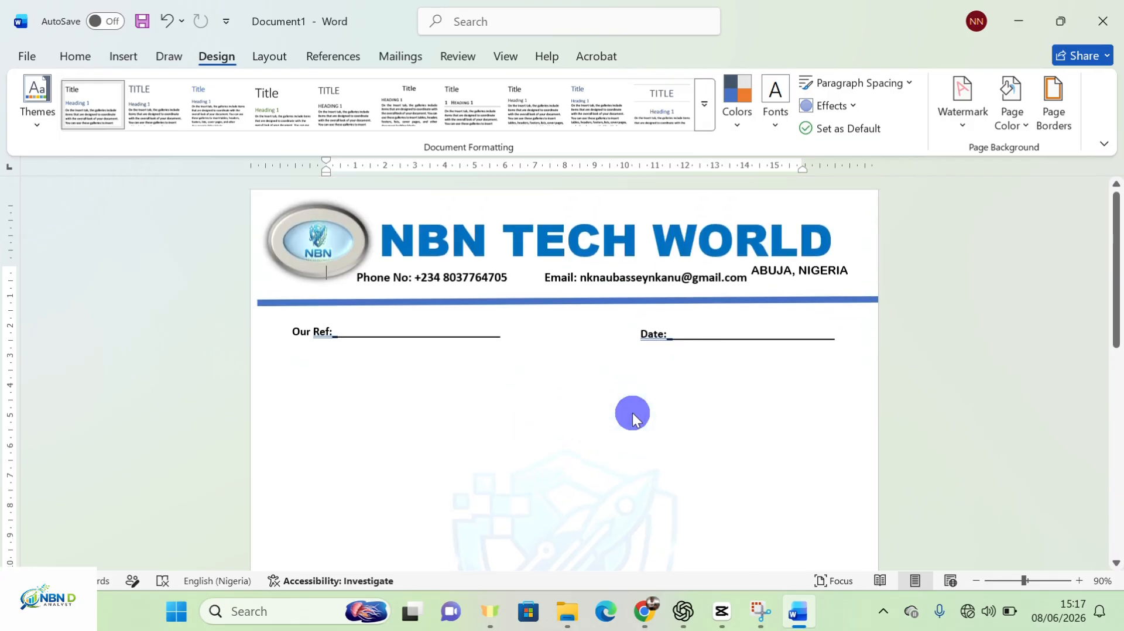
scroll(629, 428, "down", 5)
scroll(628, 426, "down", 5)
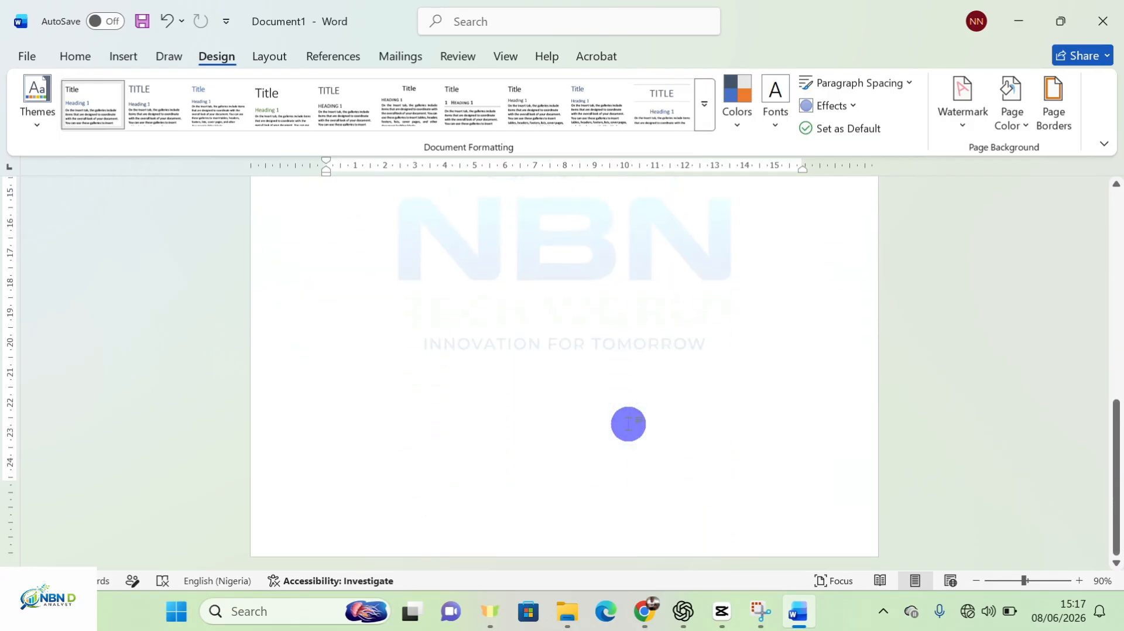
scroll(628, 422, "up", 8)
scroll(630, 427, "down", 3)
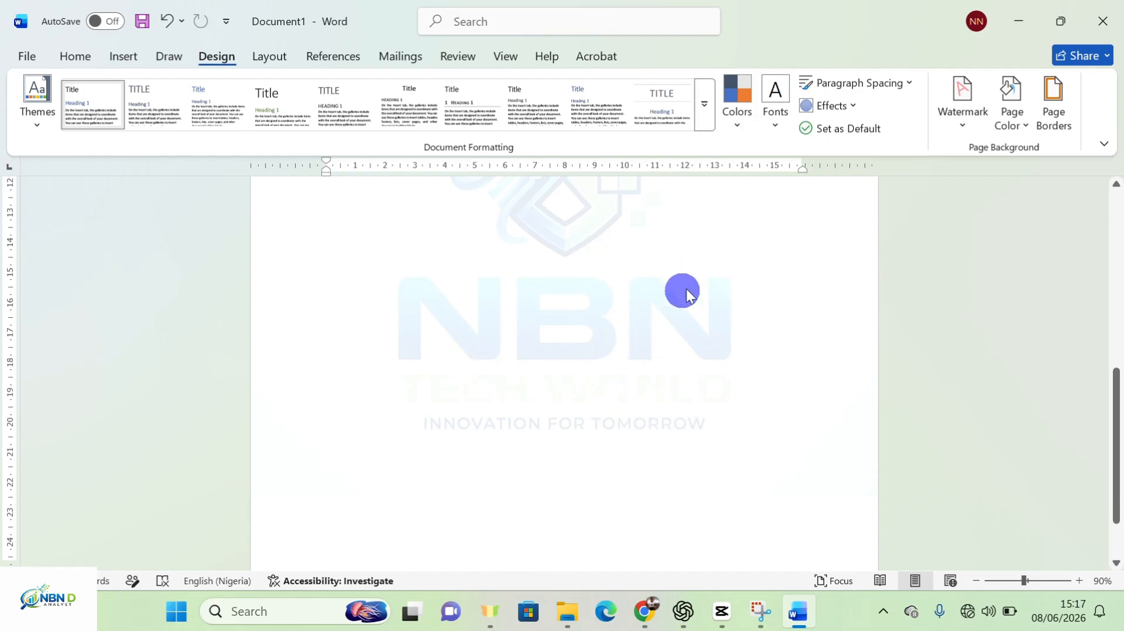
scroll(574, 402, "down", 3)
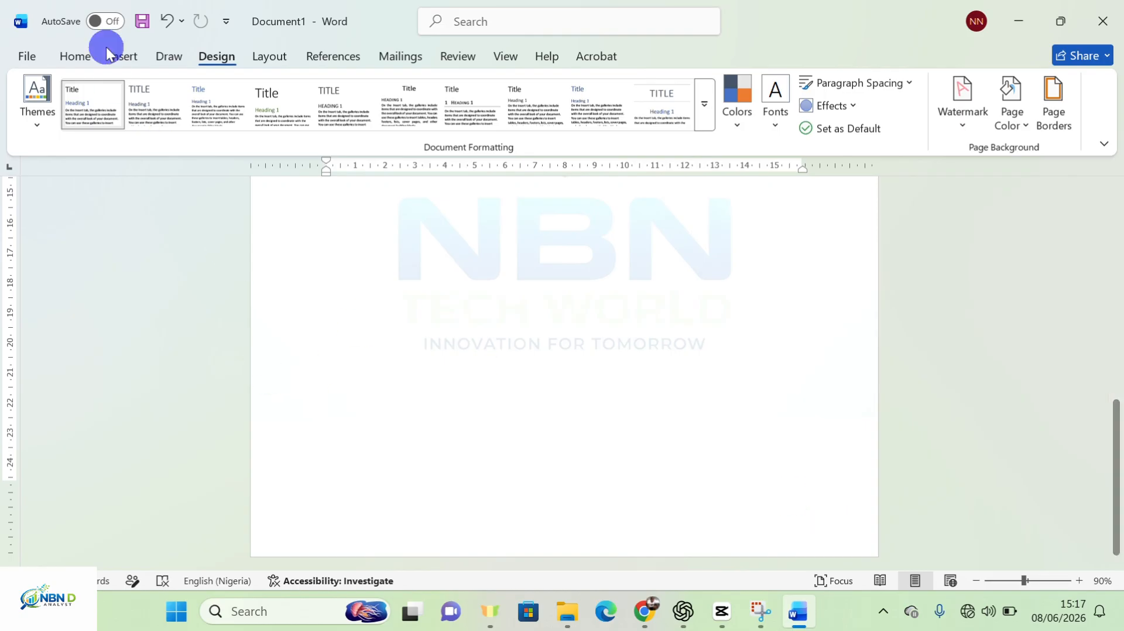
Draw a thin 0.78 cm by 20.79 cm rectangle bar across the page bottom
left_click(75, 55)
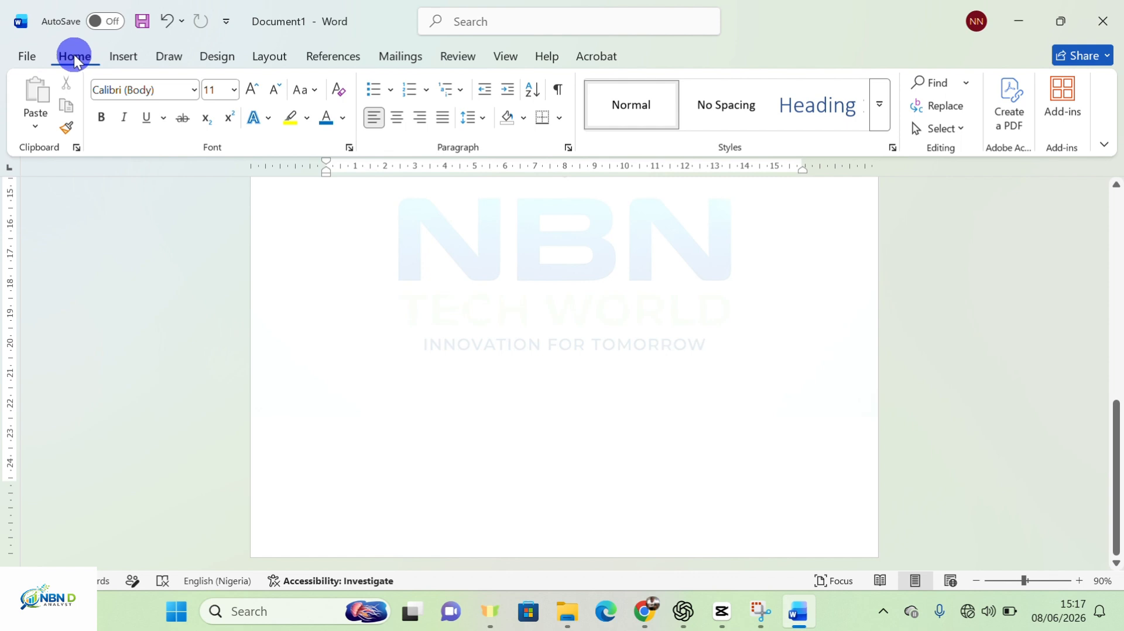
left_click(126, 57)
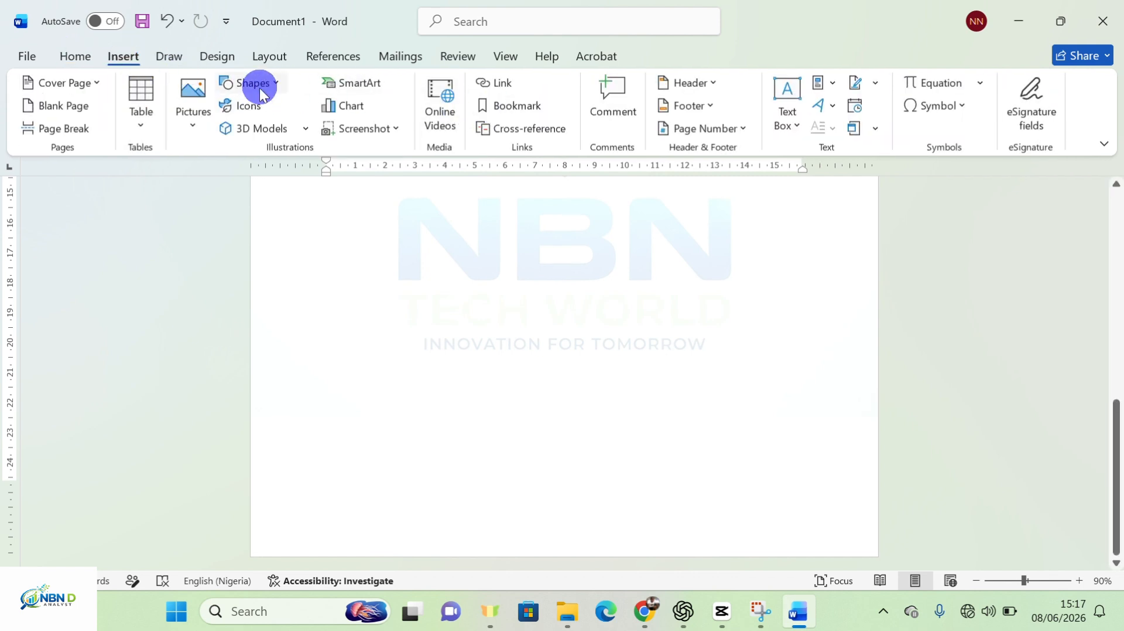
left_click(271, 80)
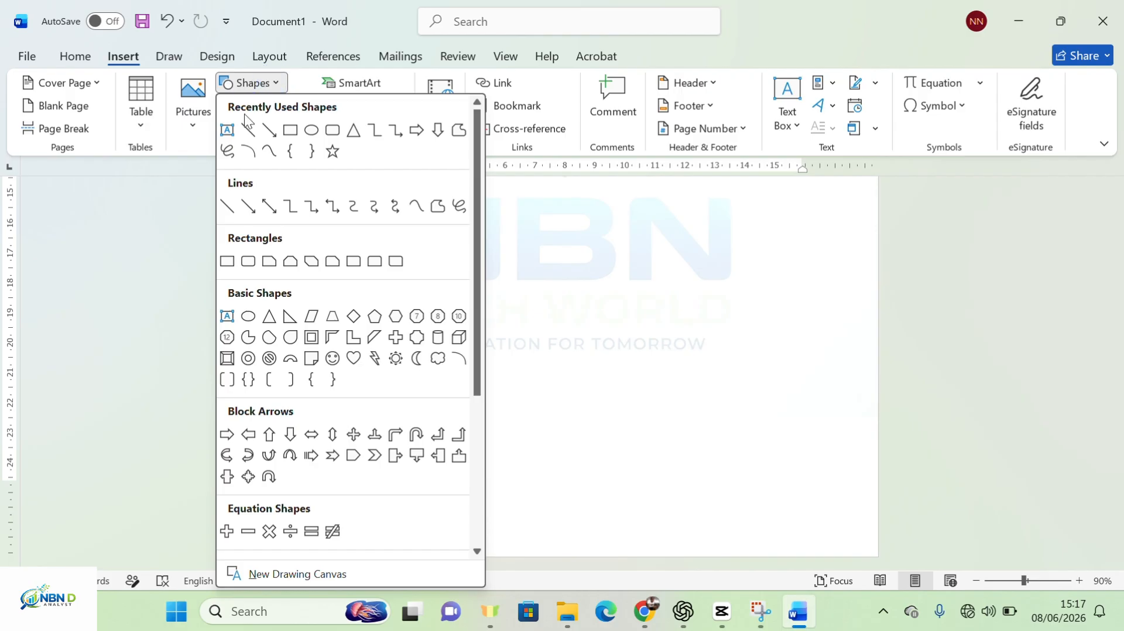
left_click(225, 130)
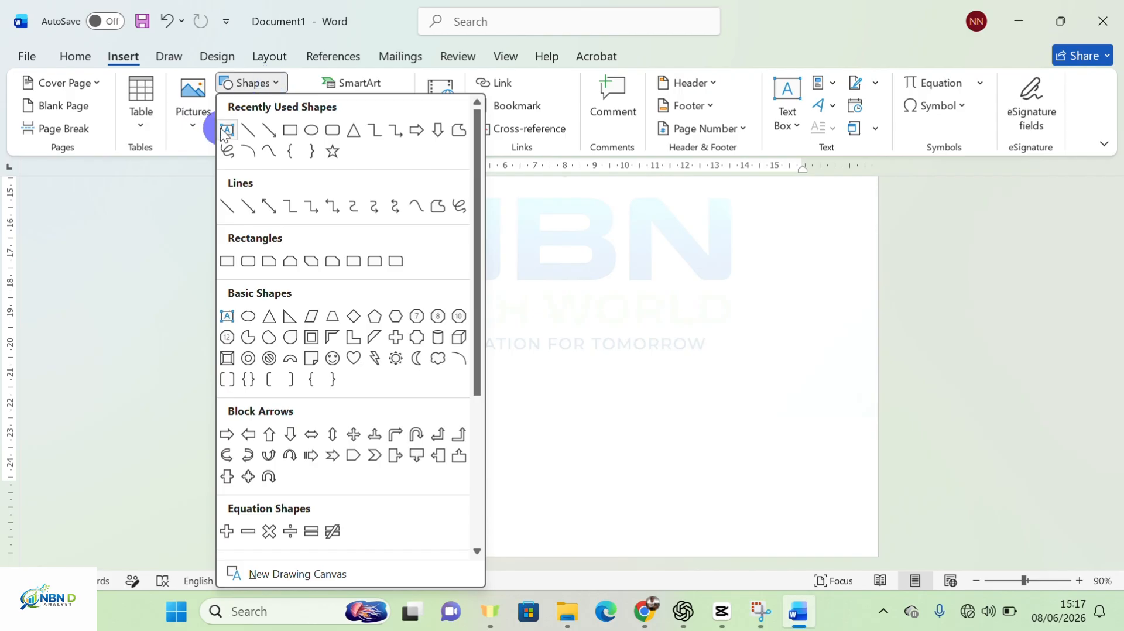
left_click(285, 130)
left_click(289, 128)
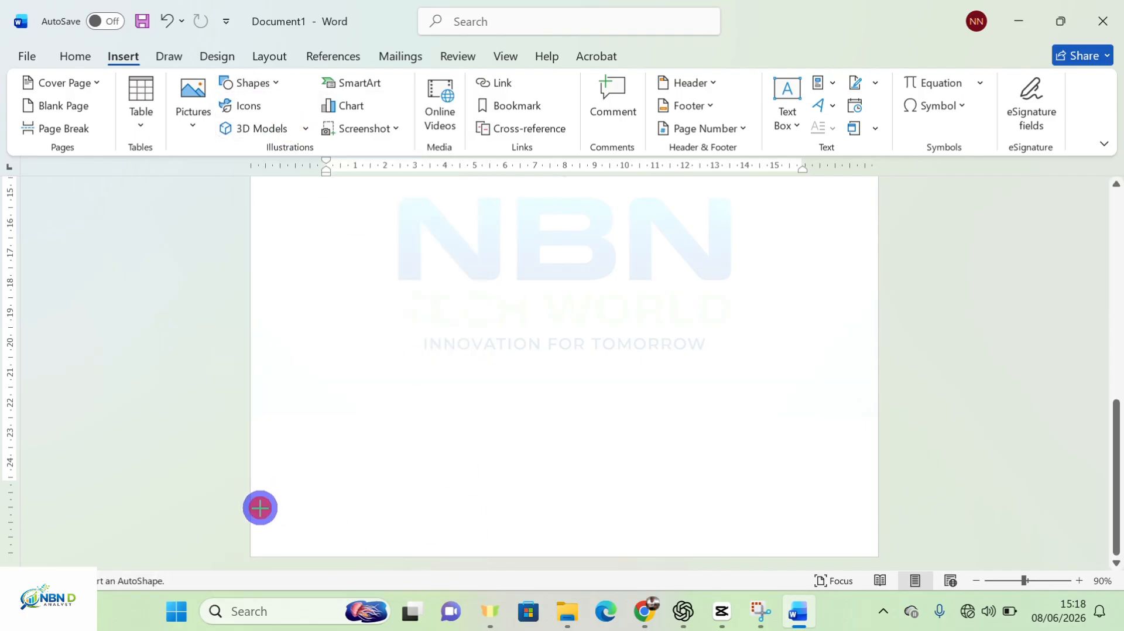
left_click_drag(260, 508, 881, 532)
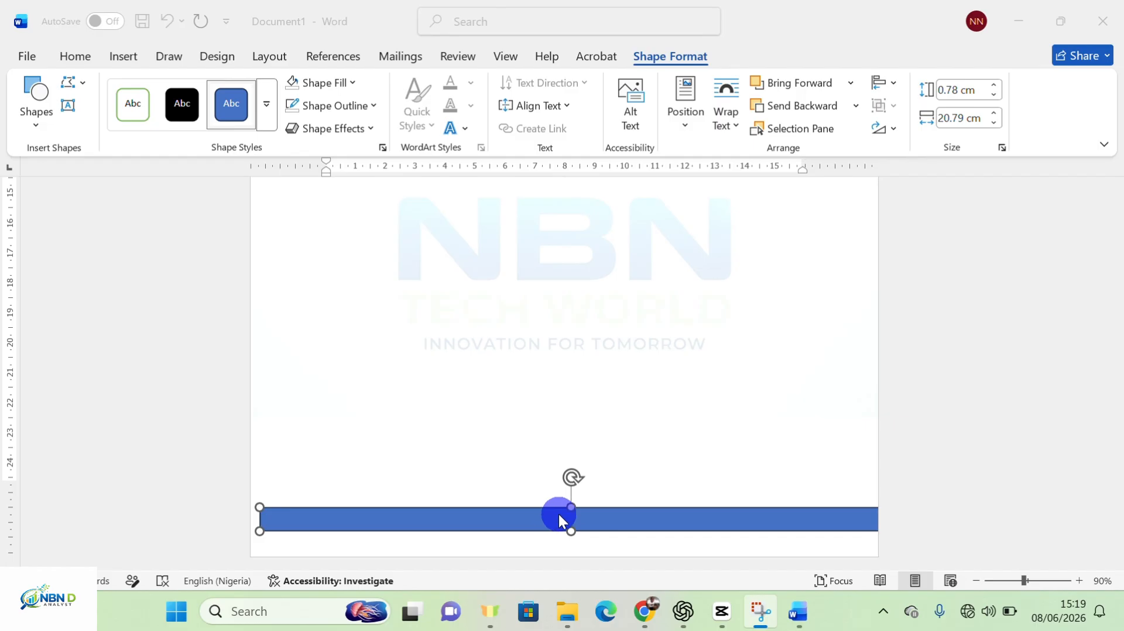
left_click(590, 518)
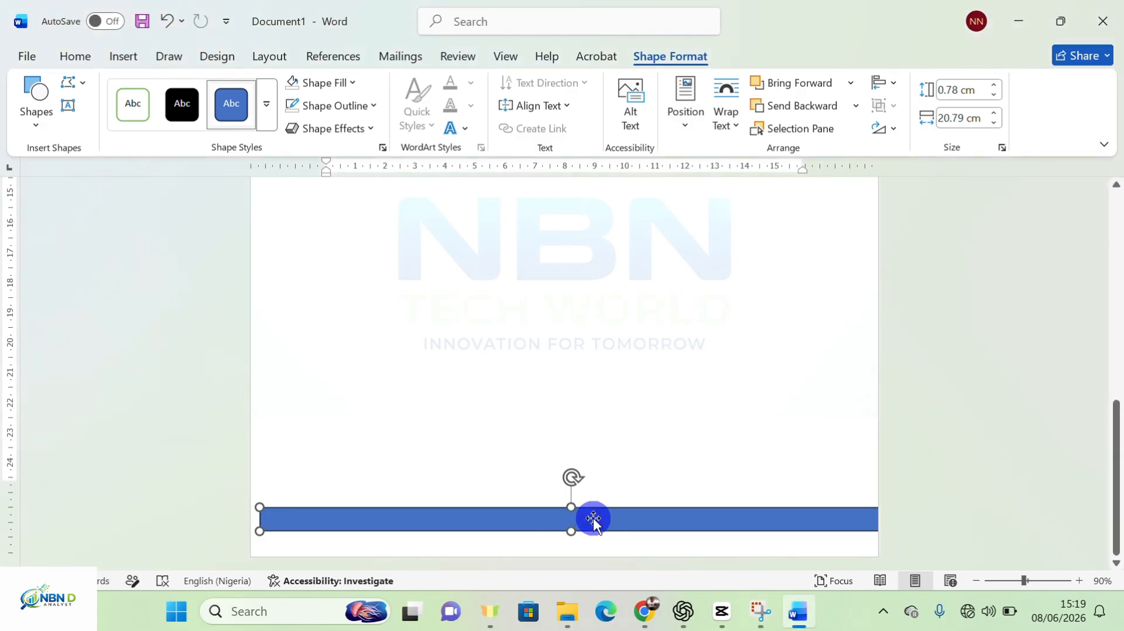
Add the text INNOVATION FOR TOMORROW inside the blue footer bar
right_click(593, 518)
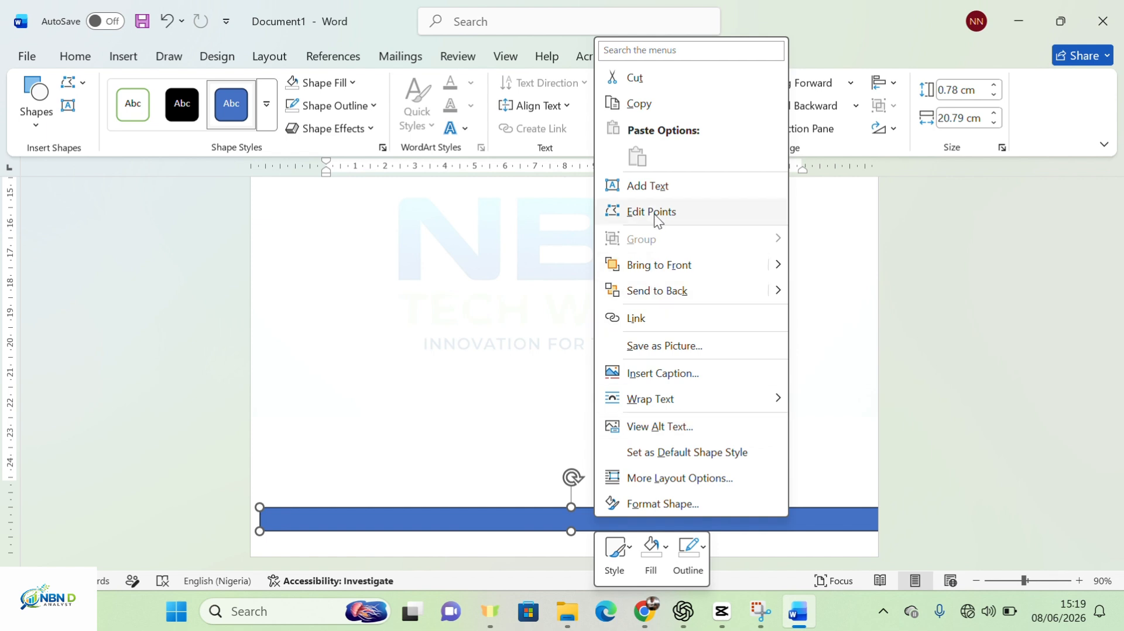
left_click(656, 184)
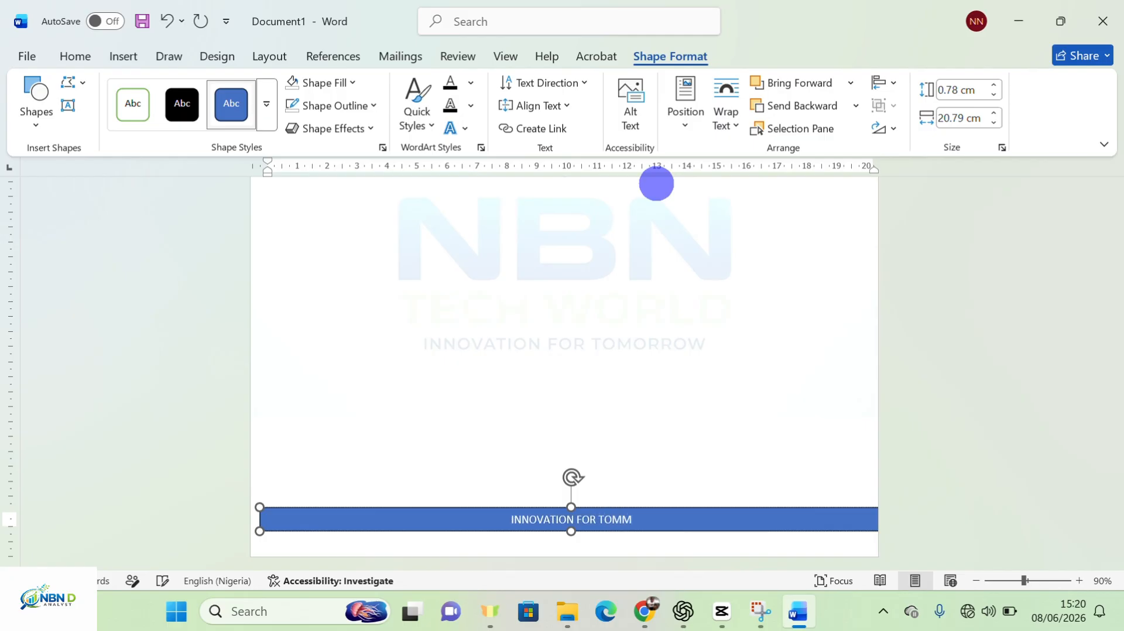
type("RROW")
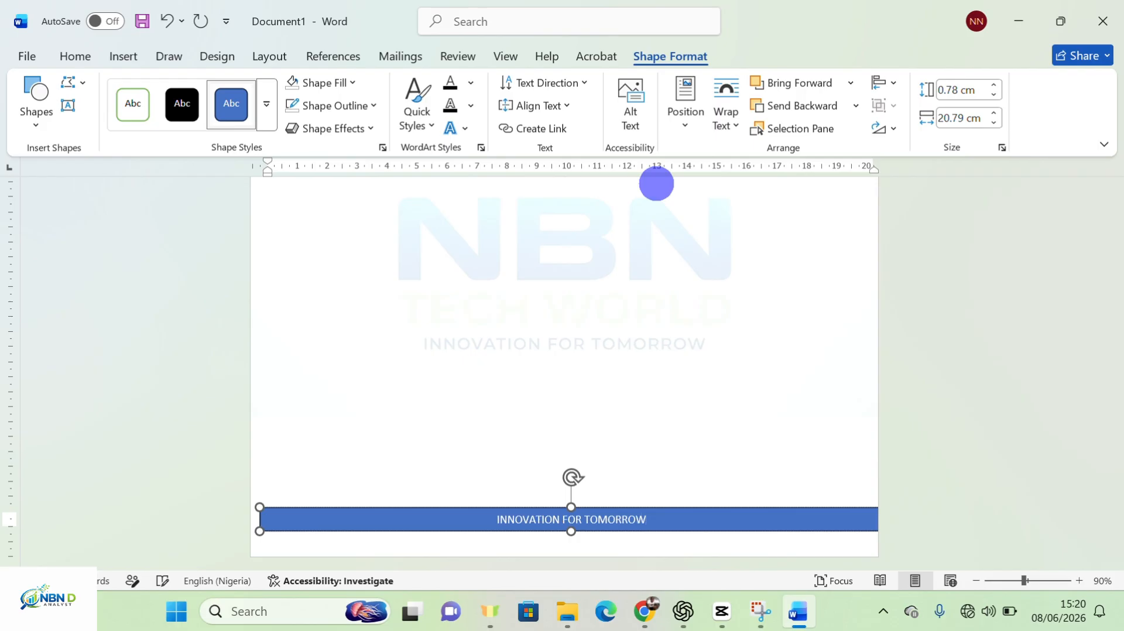
Position the blue footer bar flush along the bottom edge of the page
left_click(302, 511)
mouse_move(302, 511)
left_mouse_down()
mouse_move(279, 511)
mouse_move(293, 524)
left_mouse_up()
left_click_drag(580, 591, 429, 585)
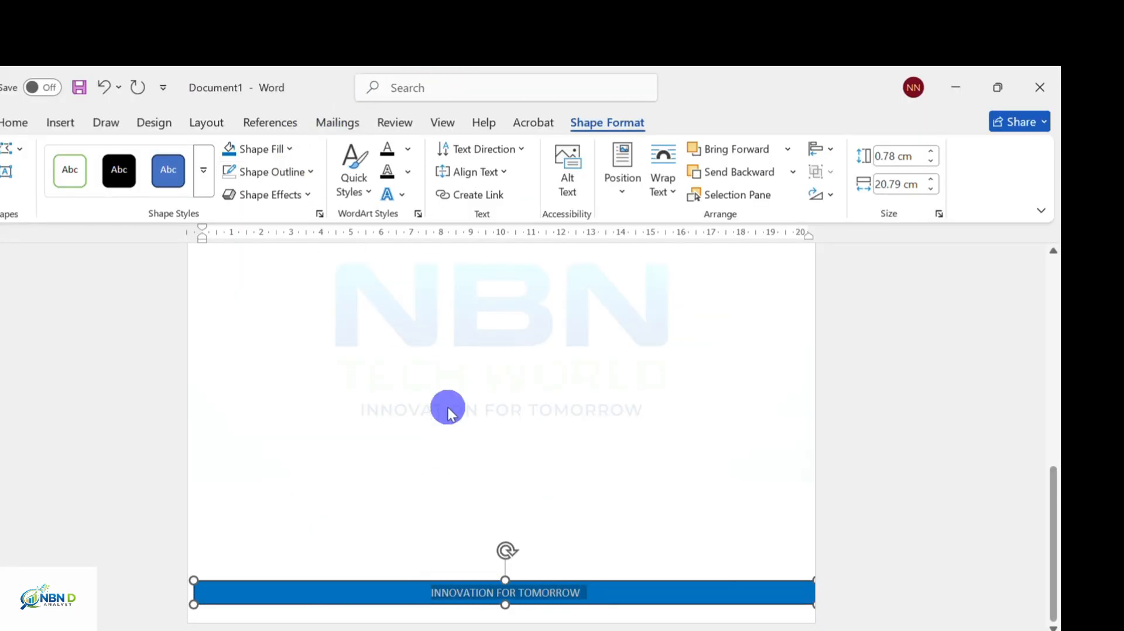
Make the INNOVATION FOR TOMORROW slogan standard red, then deselect the bar to review it
scroll(429, 410, "up", 10)
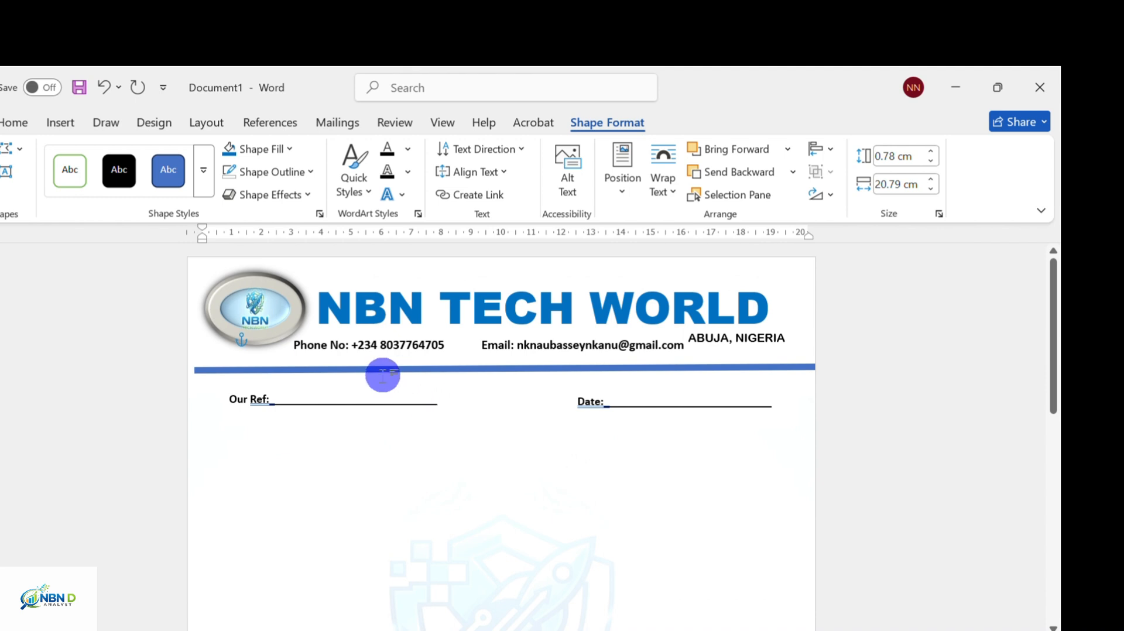
left_click(19, 121)
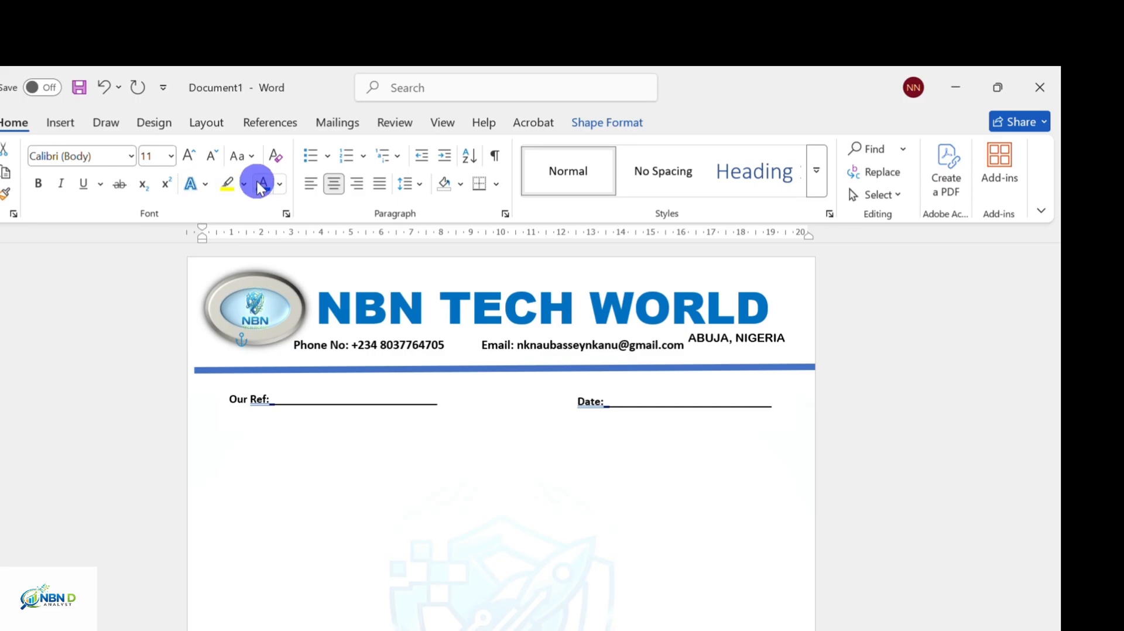
left_click(282, 184)
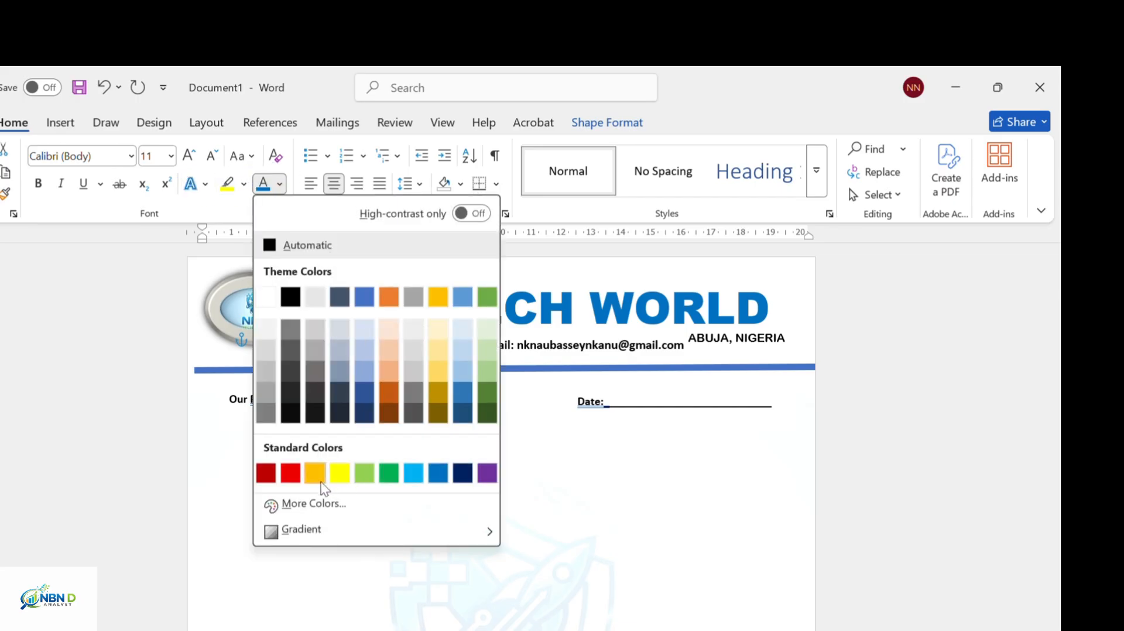
left_click(291, 474)
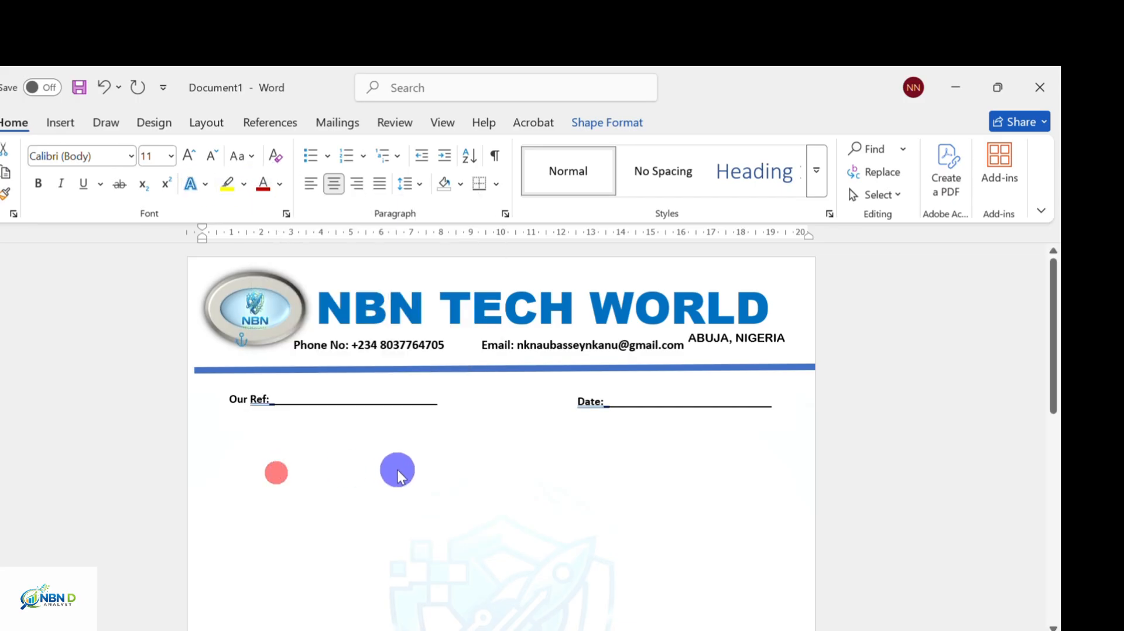
scroll(401, 474, "down", 5)
scroll(401, 470, "down", 3)
left_click(574, 531)
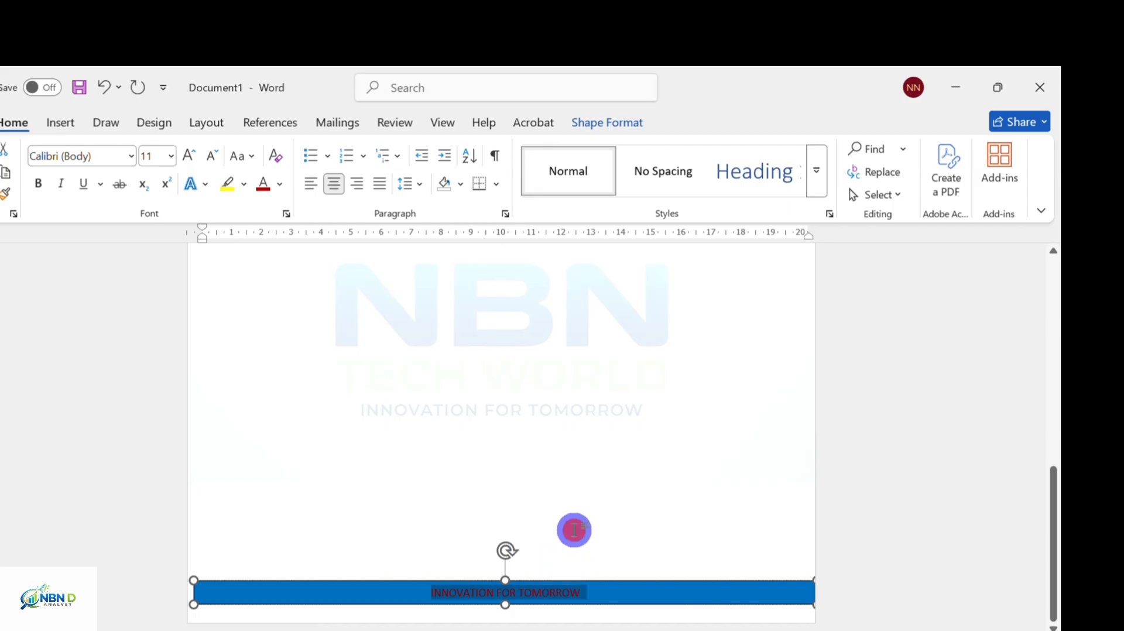
scroll(575, 515, "down", 5)
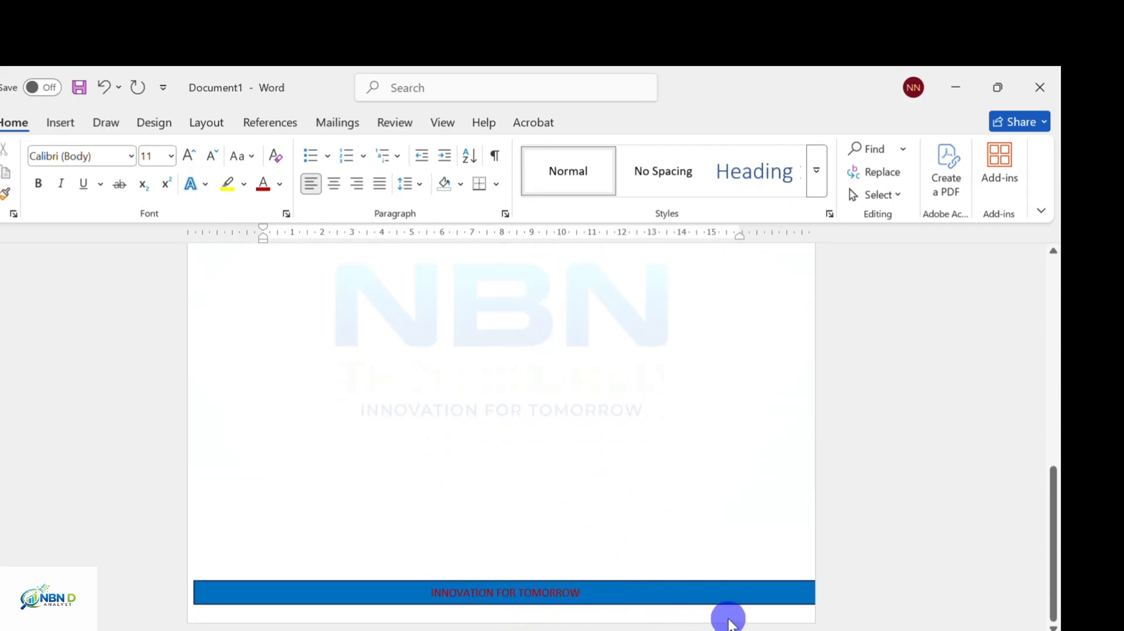
scroll(588, 492, "up", 5)
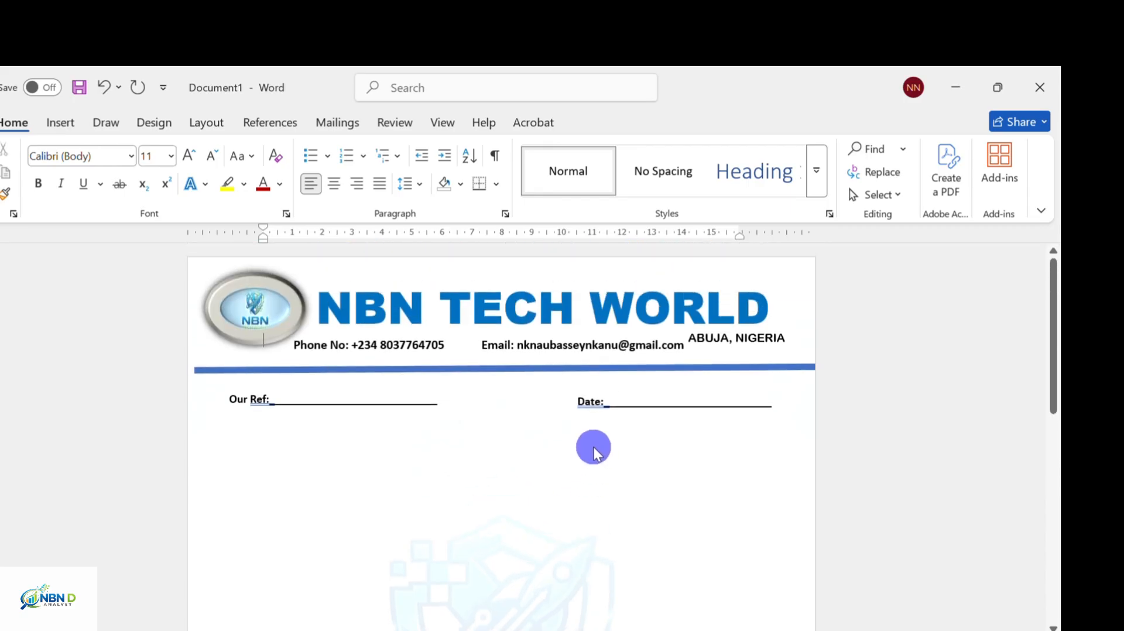
scroll(589, 457, "down", 5)
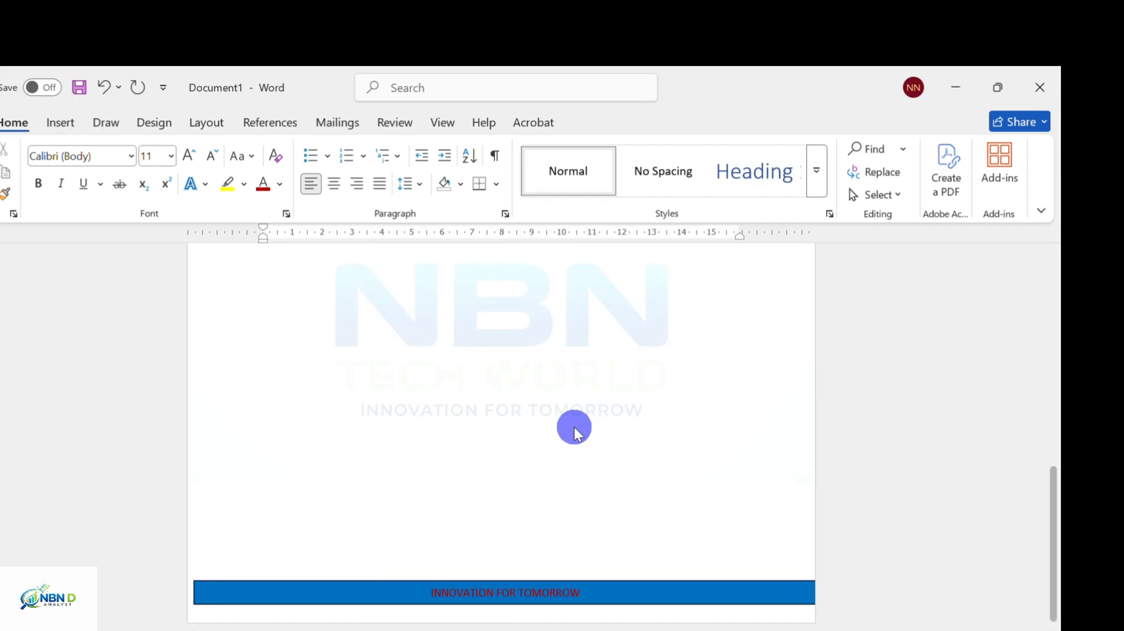
scroll(573, 427, "up", 5)
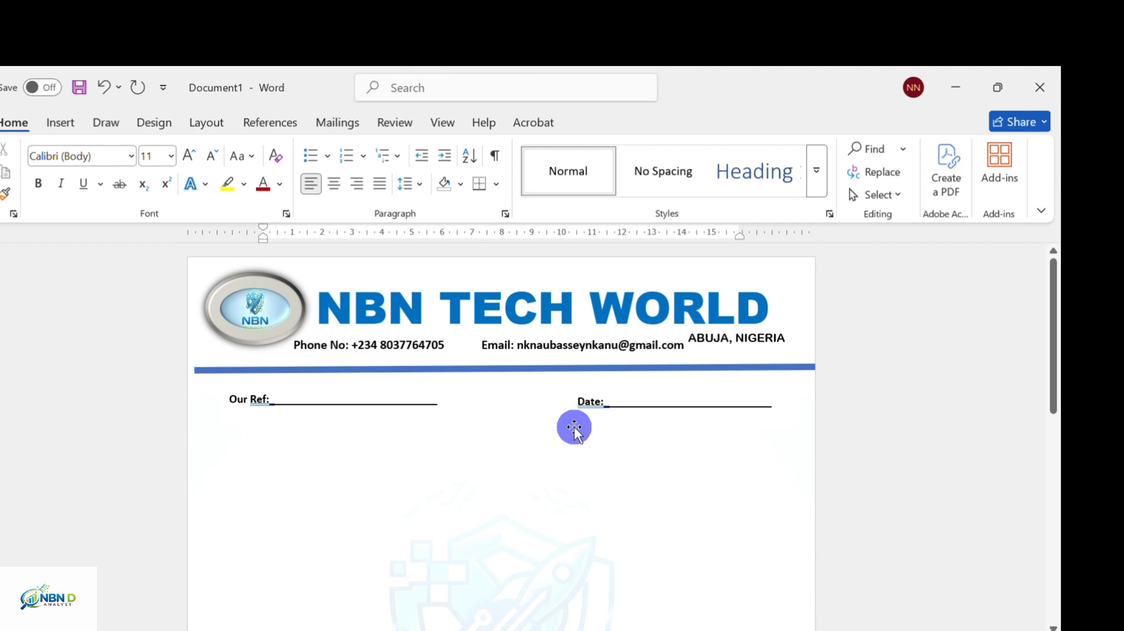
scroll(574, 427, "down", 1)
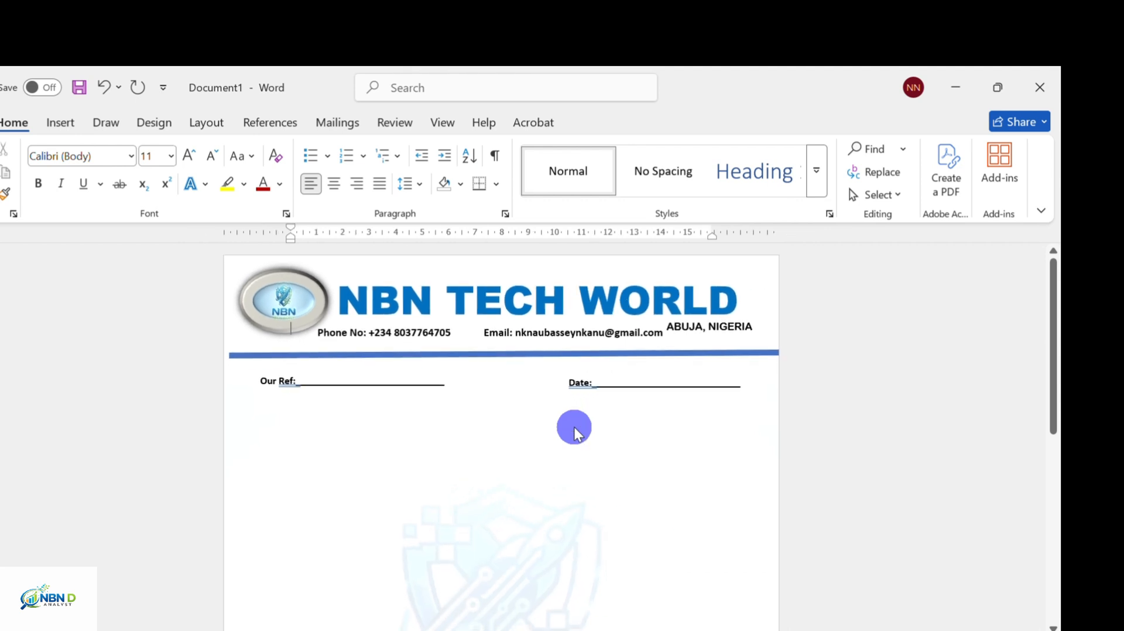
Review the finished letterhead in the Print preview with Ctrl+P
key("ctrl+p")
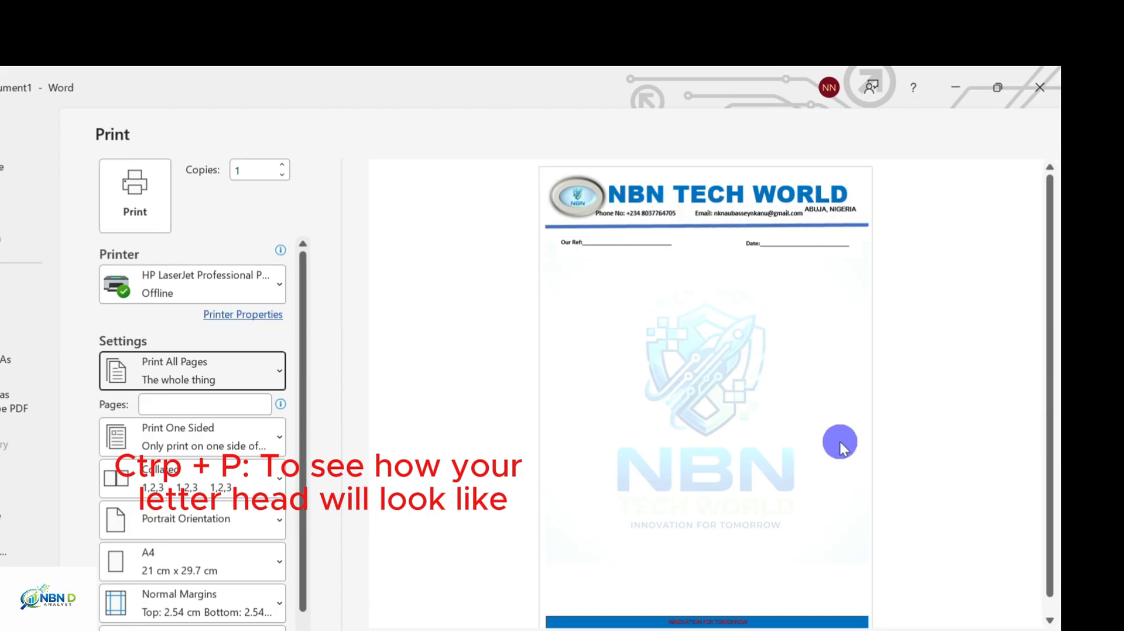
scroll(706, 583, "down", 1)
scroll(710, 577, "up", 1)
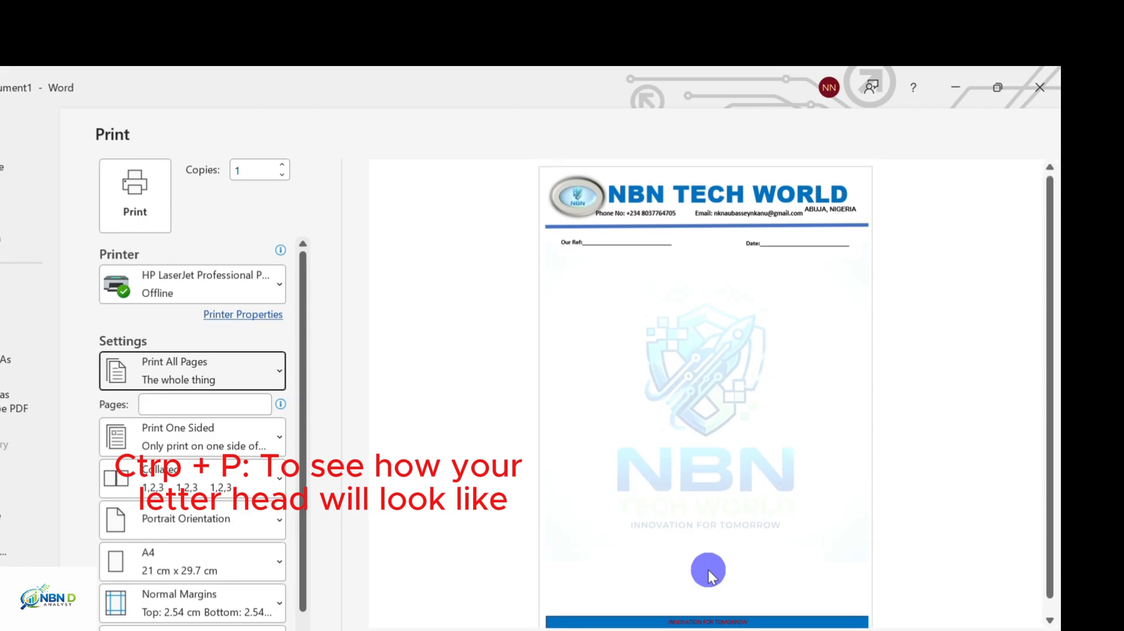